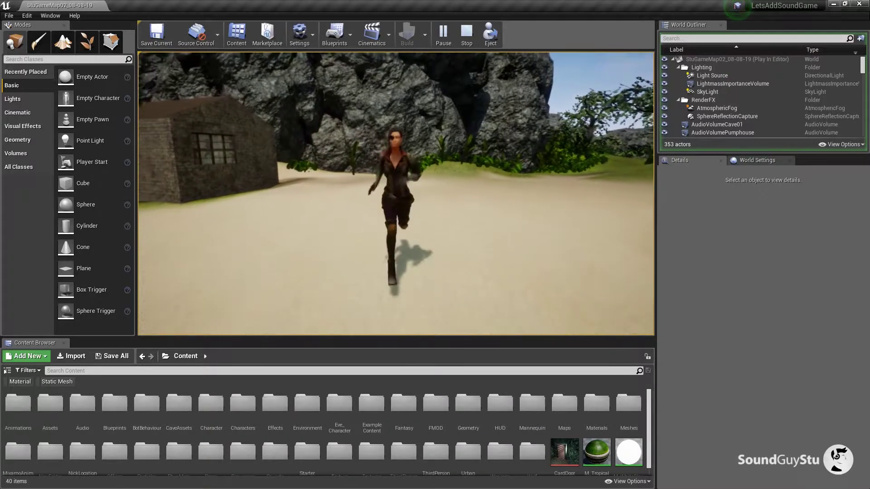
# Step: Run the character across the beach and forest in the play-in-editor session
pyautogui.press('w')
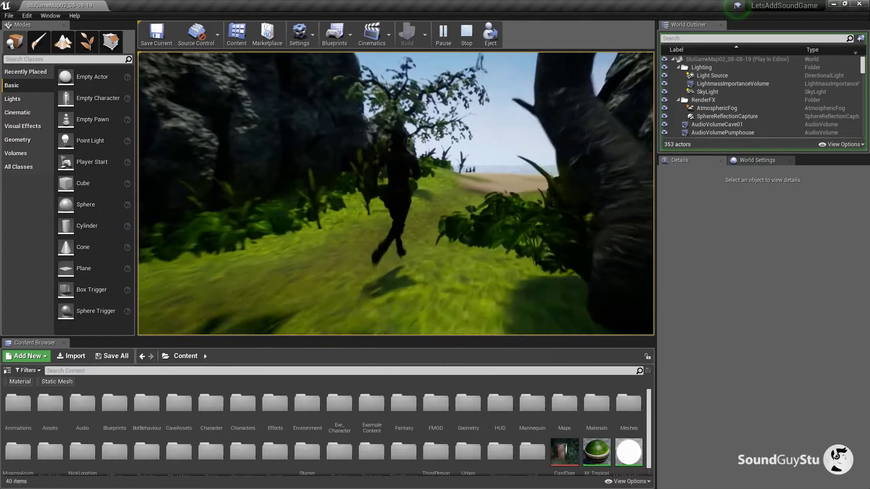
pyautogui.press('w')
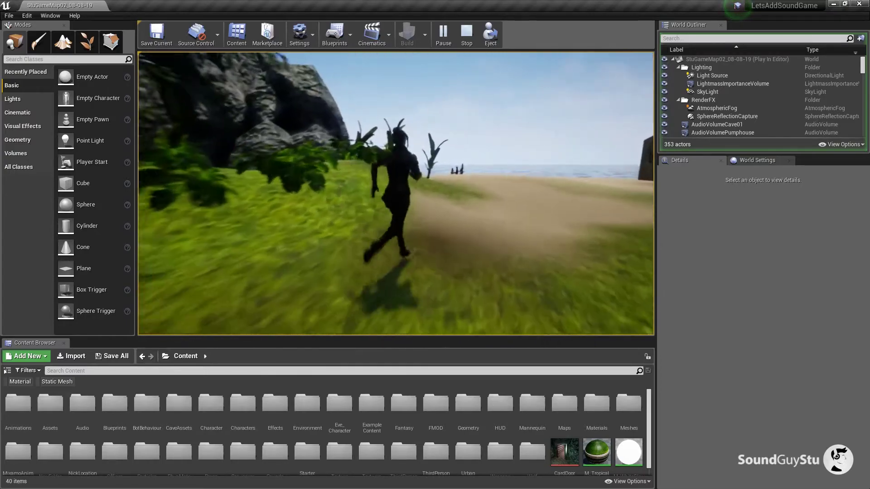
pyautogui.press('a')
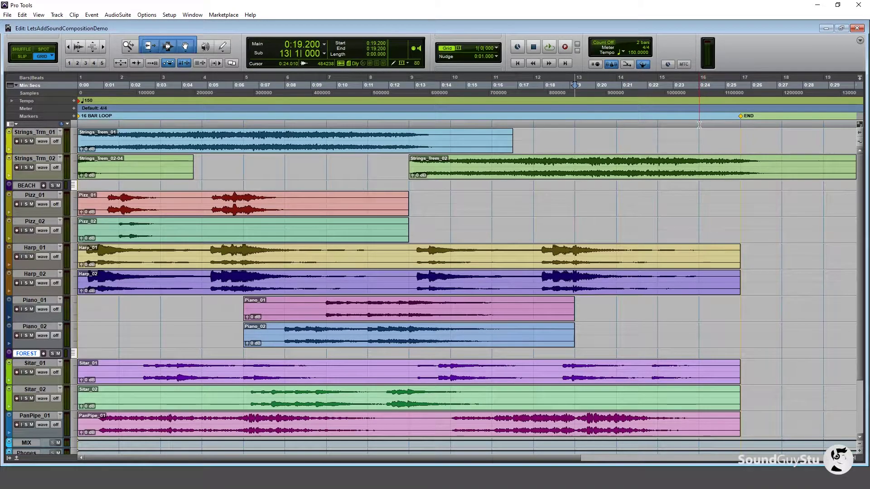
# Step: In Pro Tools, select the first 24 seconds across the tracks and play both Strings_Trm tracks soloed
pyautogui.moveTo(699, 125); pyautogui.dragTo(67, 134)
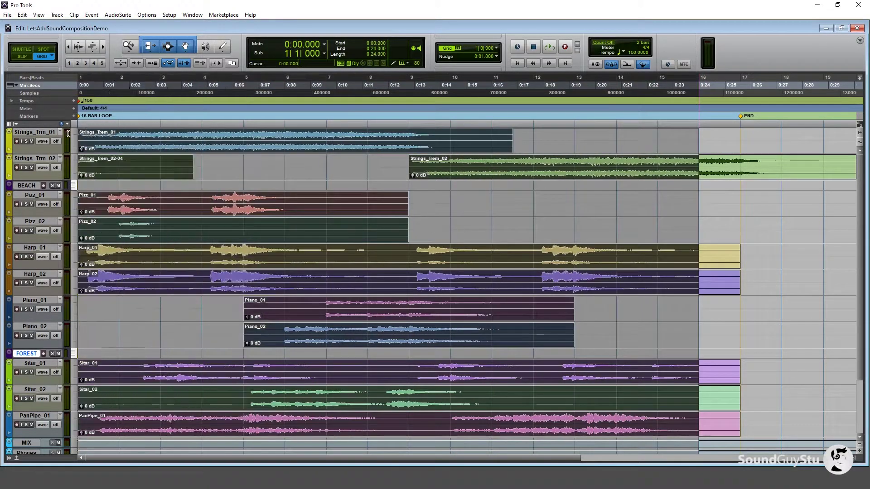
pyautogui.click(26, 141)
pyautogui.press('space')
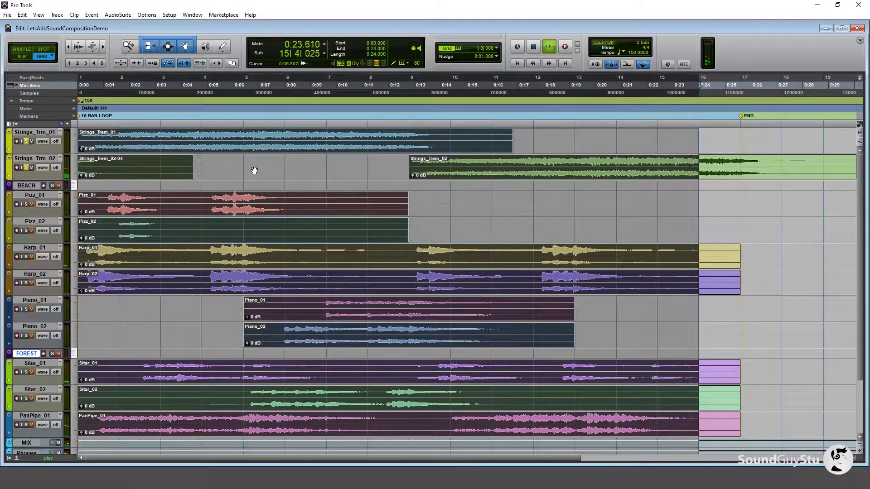
pyautogui.press('space')
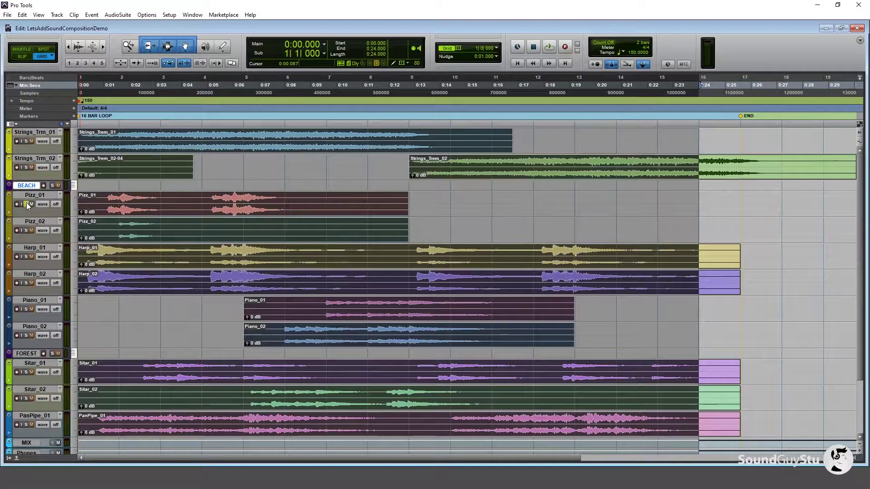
# Step: Audition the Pizz_01 and Pizz_02 tracks soloed one after the other, leaving both unsoloed
pyautogui.press('space')
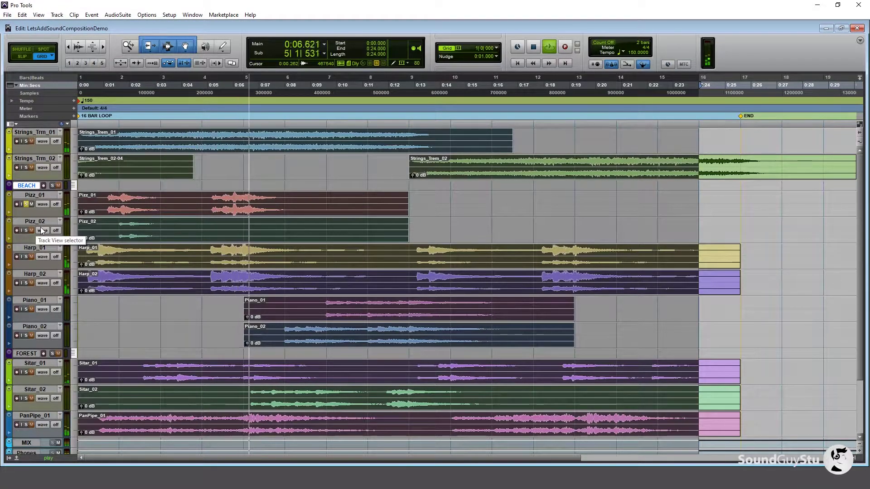
pyautogui.click(26, 204)
pyautogui.press('space')
pyautogui.click(26, 230)
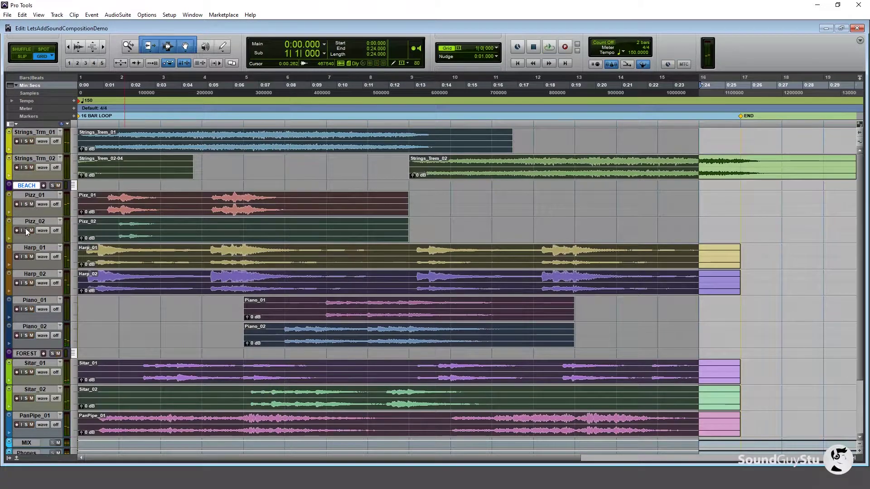
pyautogui.press('space')
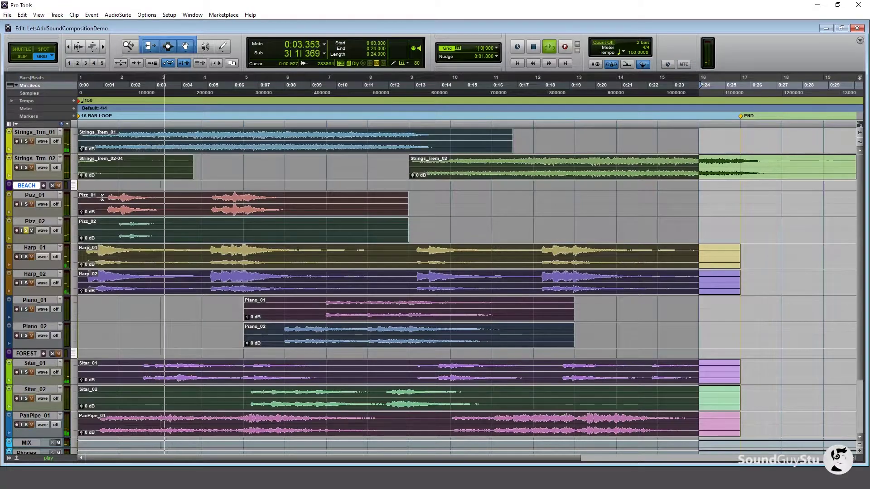
pyautogui.press('space')
pyautogui.click(26, 230)
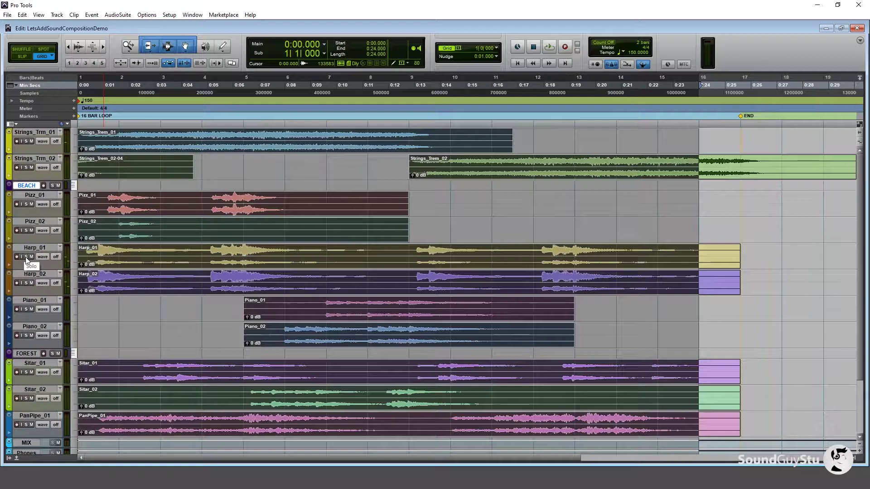
# Step: Play Harp_01 soloed, add Piano_01 to the solo during playback, and unsolo both tracks
pyautogui.click(26, 257)
pyautogui.press('space')
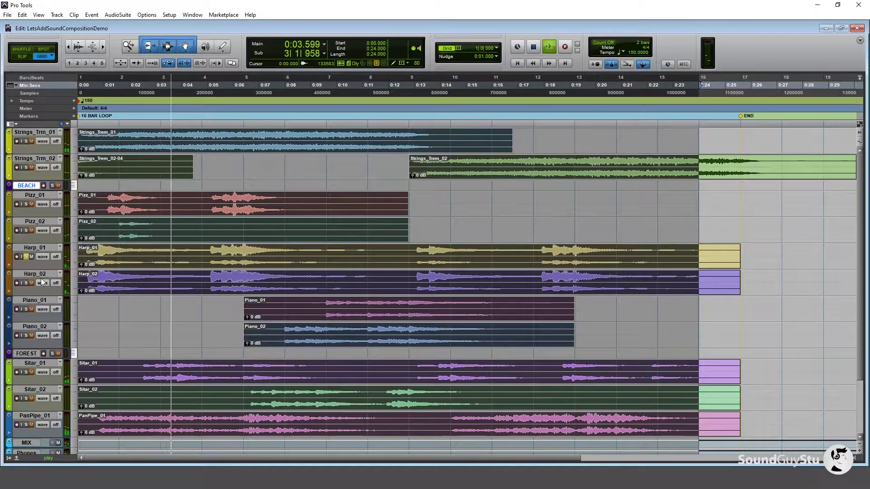
pyautogui.click(26, 309)
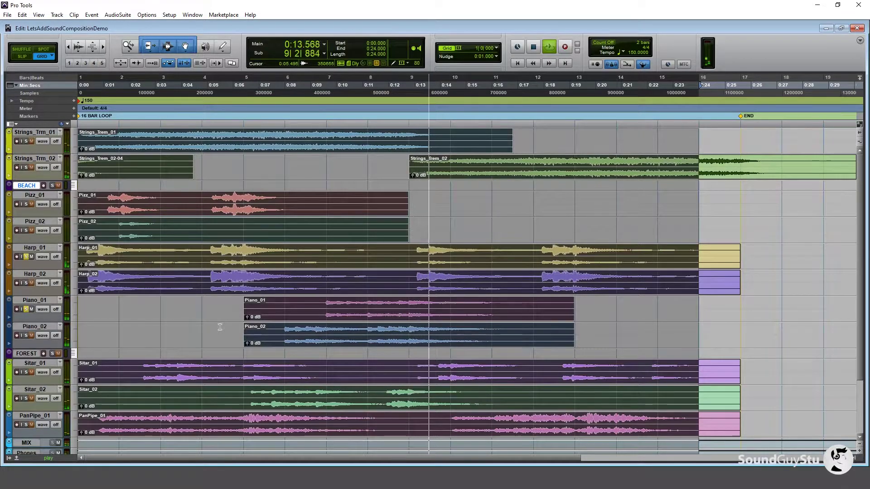
pyautogui.press('space')
pyautogui.click(26, 256)
pyautogui.click(26, 309)
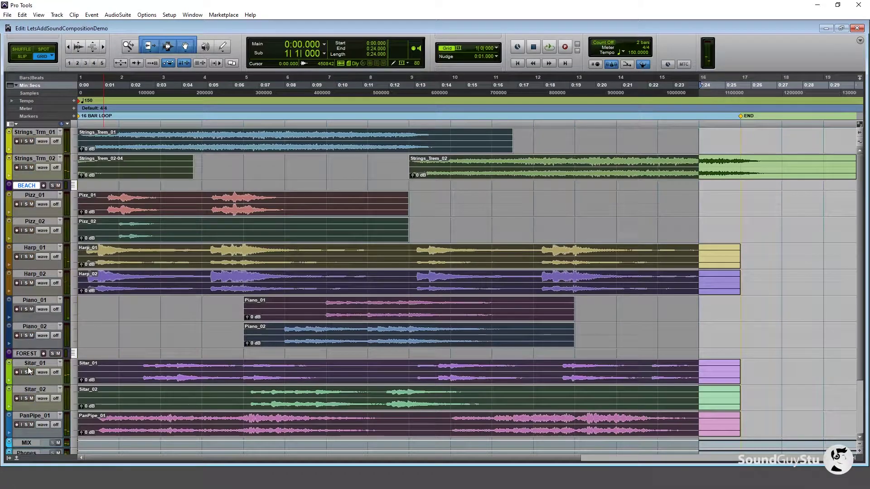
# Step: Play Sitar_01 soloed and bring in the PanPipe_01 track's solo during playback
pyautogui.scroll(-2, 34, 371)
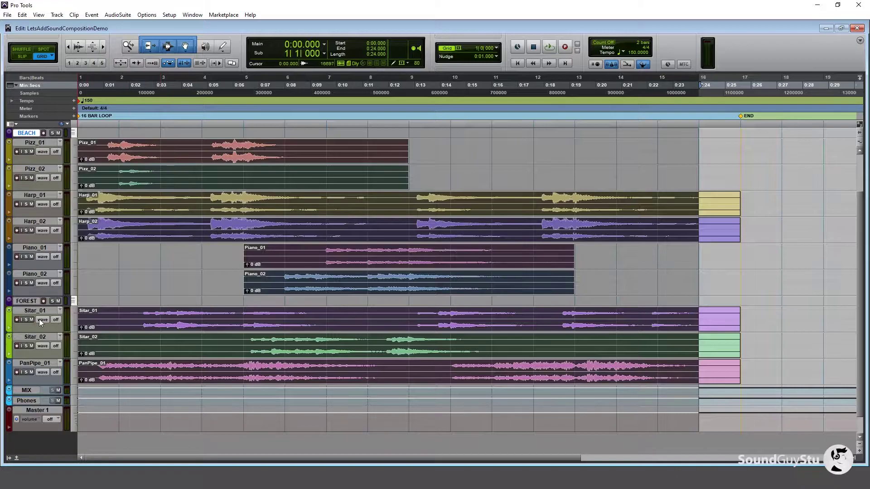
pyautogui.click(27, 320)
pyautogui.press('space')
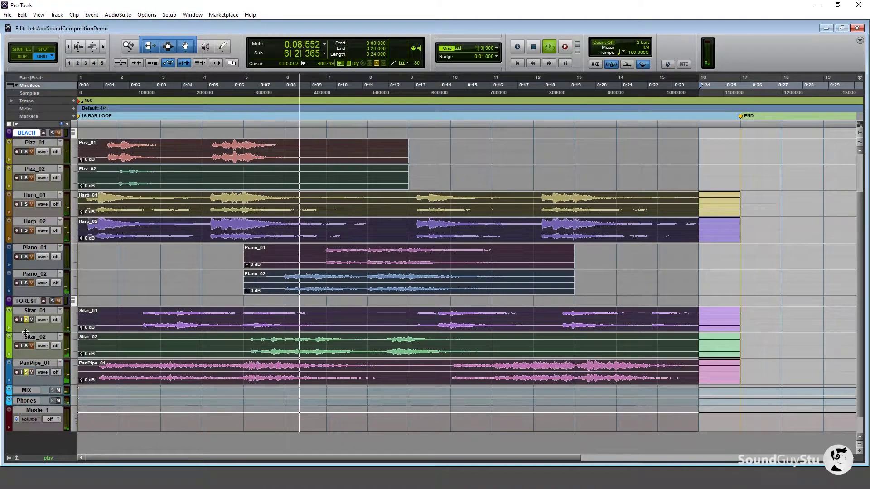
pyautogui.click(26, 372)
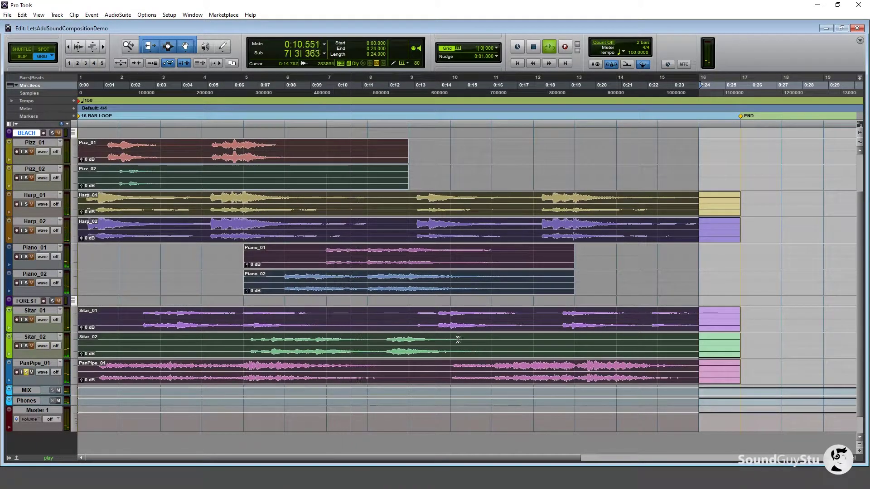
# Step: Solo Strings_Trm_01 and Strings_Trm_02 along with Sitar_02, listen to the combination, and stop playback
pyautogui.scroll(2, 280, 290)
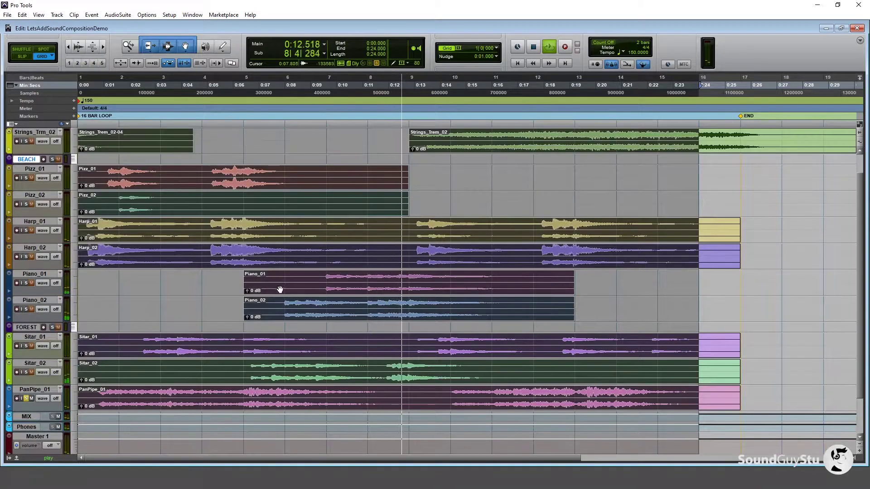
pyautogui.click(26, 141)
pyautogui.click(28, 167)
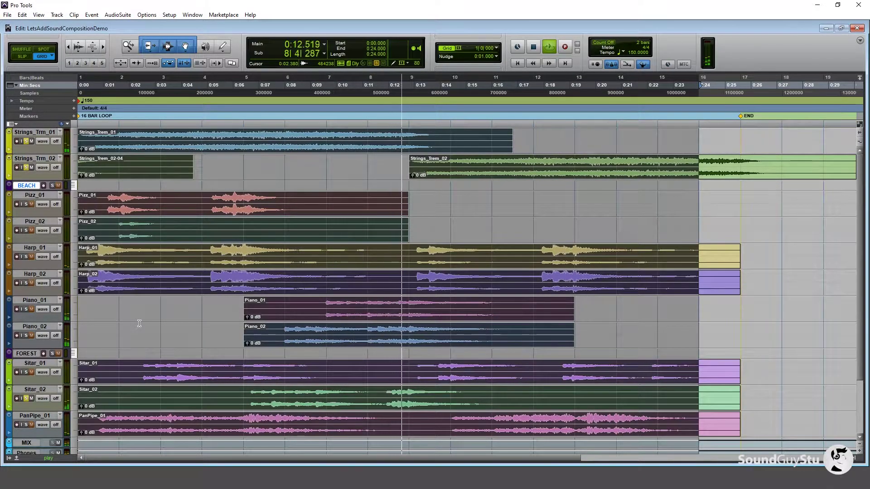
pyautogui.press('space')
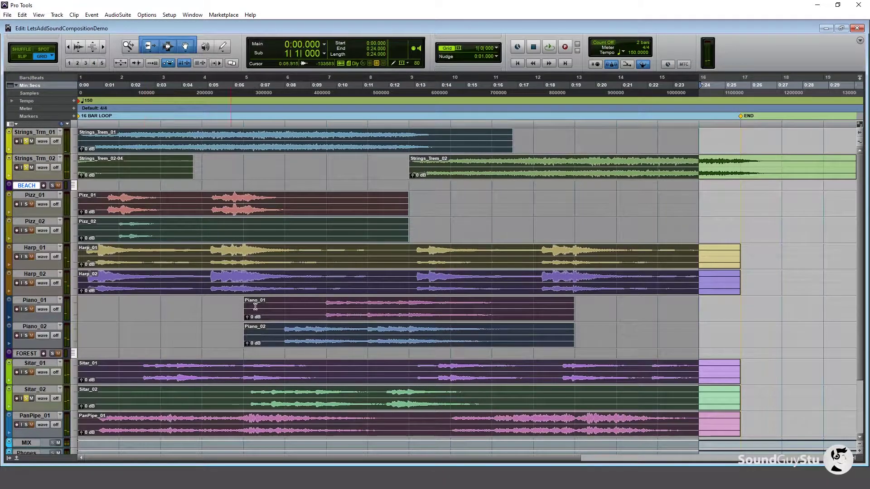
# Step: Switch to FMOD Studio and create a top-level asset folder named Music
pyautogui.click(534, 227)
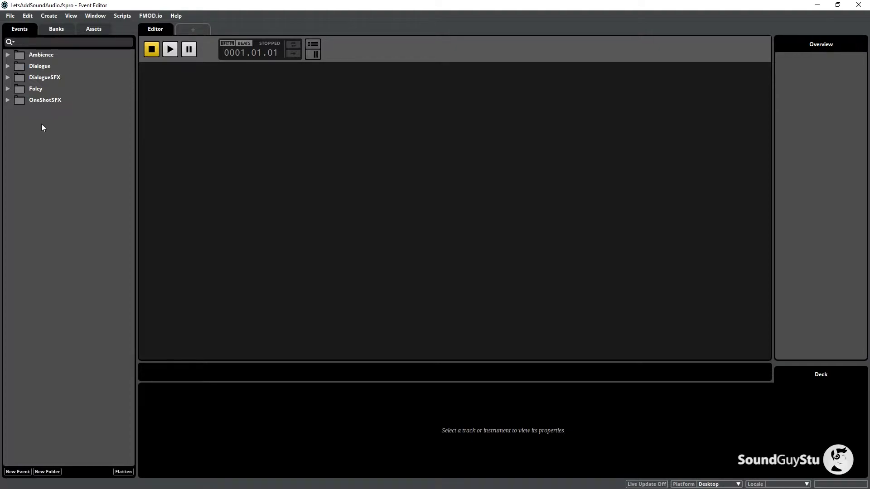
pyautogui.click(92, 29)
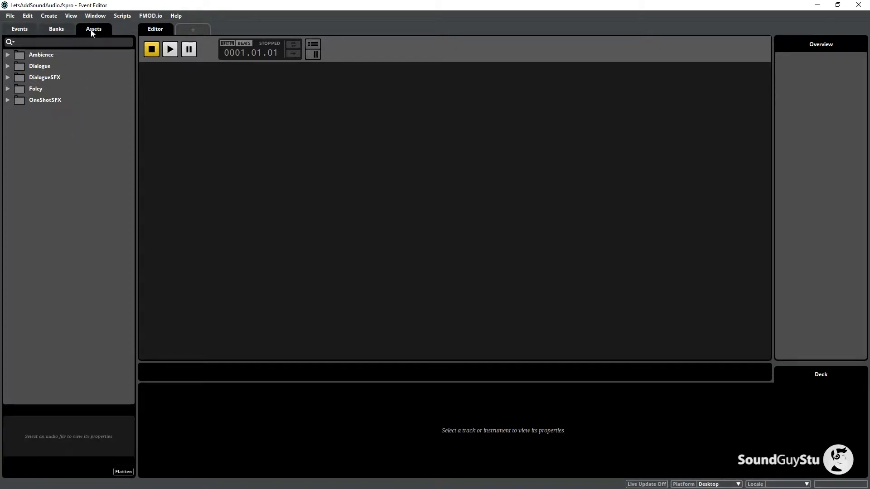
pyautogui.rightClick(38, 137)
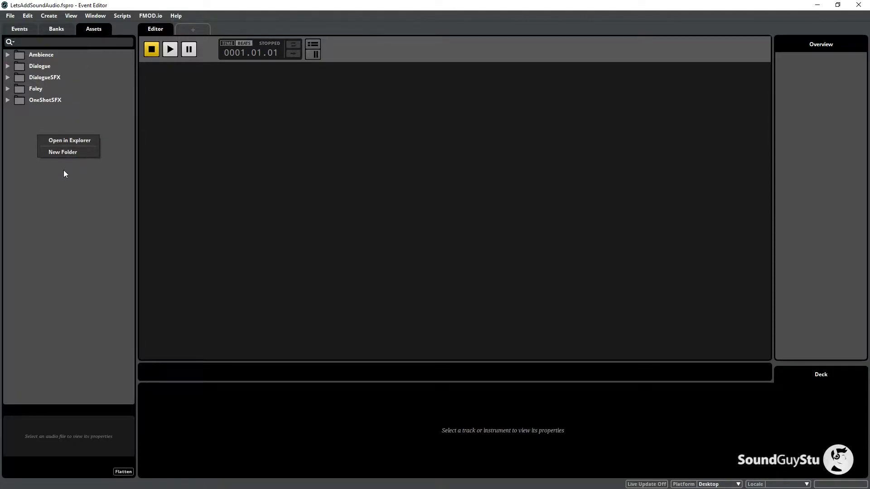
pyautogui.click(66, 153)
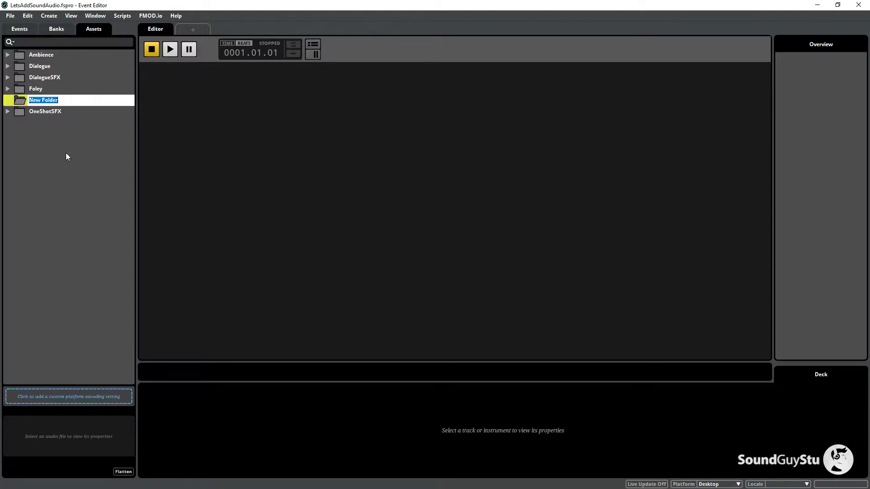
pyautogui.write('Music')
pyautogui.press('Return')
# Step: Create a subfolder named ExploreMusic inside the Music asset folder
pyautogui.rightClick(34, 101)
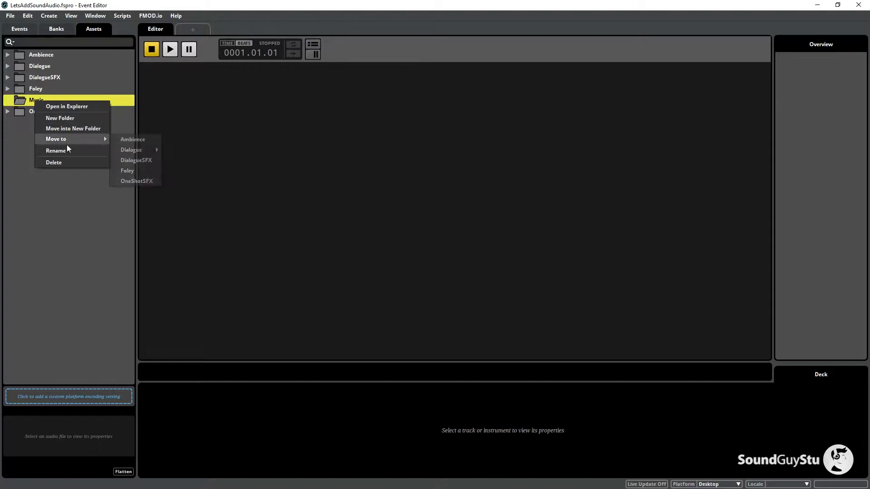
pyautogui.click(67, 119)
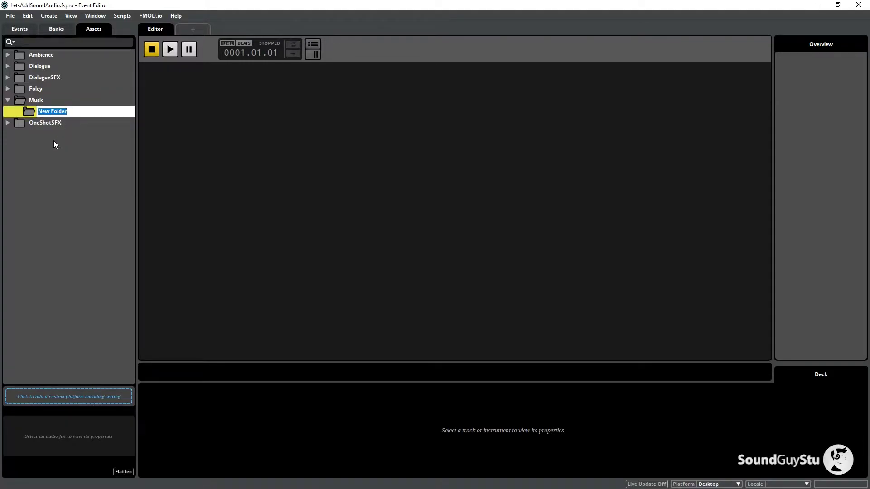
pyautogui.write('ExploreMusic')
pyautogui.press('Return')
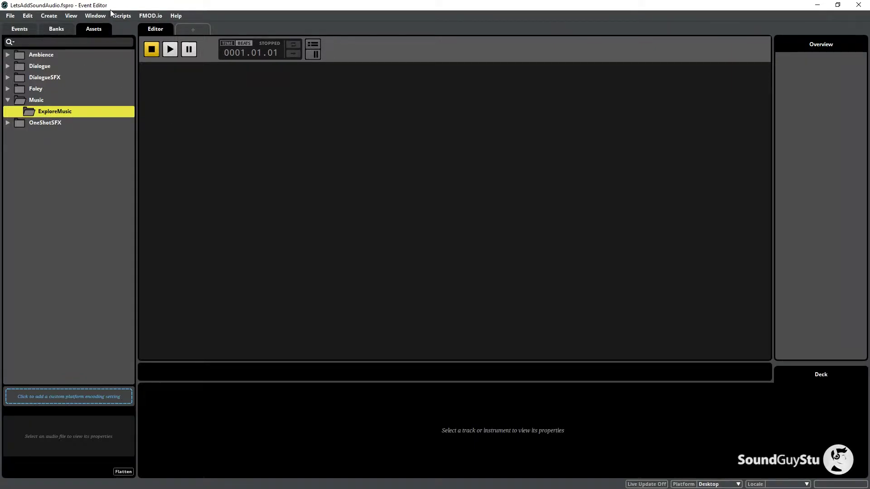
# Step: Open the Audio Bin window and select the ExploreMusic folder inside Music
pyautogui.click(96, 16)
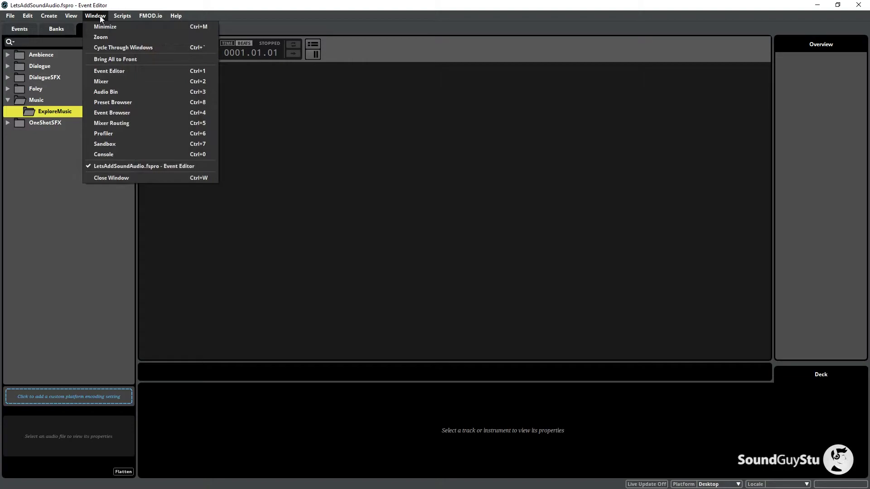
pyautogui.click(113, 92)
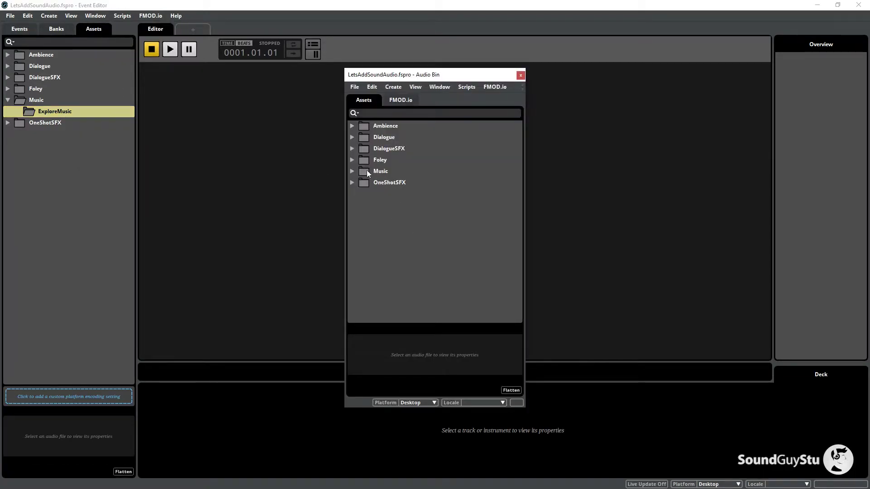
pyautogui.click(352, 171)
pyautogui.click(393, 182)
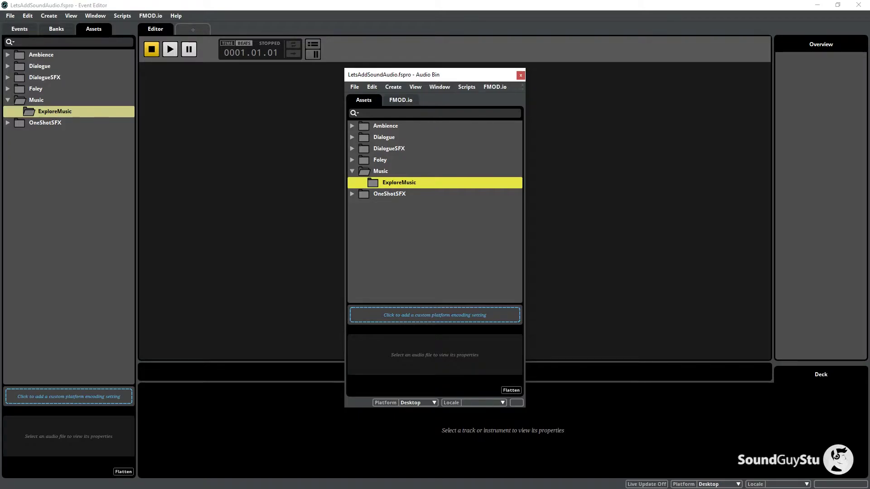
# Step: Import all wave files from the Explore02 folder, Harp_01 through Strings_Trem_02, into ExploreMusic in the Audio Bin
pyautogui.hotkey('alt', 'Tab')
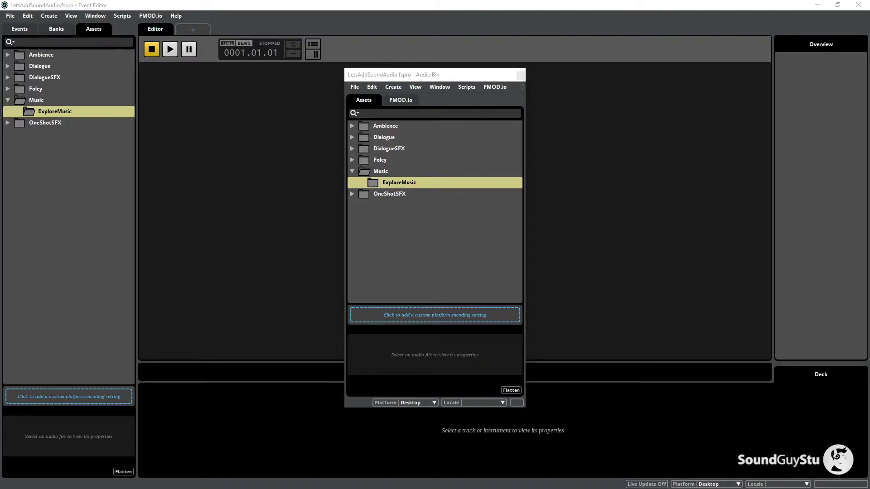
pyautogui.moveTo(0, 81); pyautogui.dragTo(222, 112)
pyautogui.moveTo(442, 75); pyautogui.dragTo(689, 68)
pyautogui.click(371, 114)
pyautogui.moveTo(372, 115); pyautogui.dragTo(411, 69)
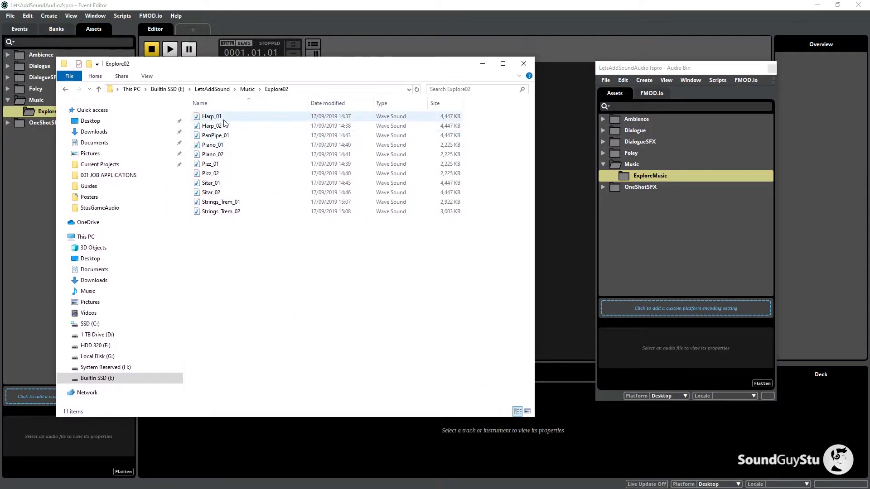
pyautogui.click(224, 215)
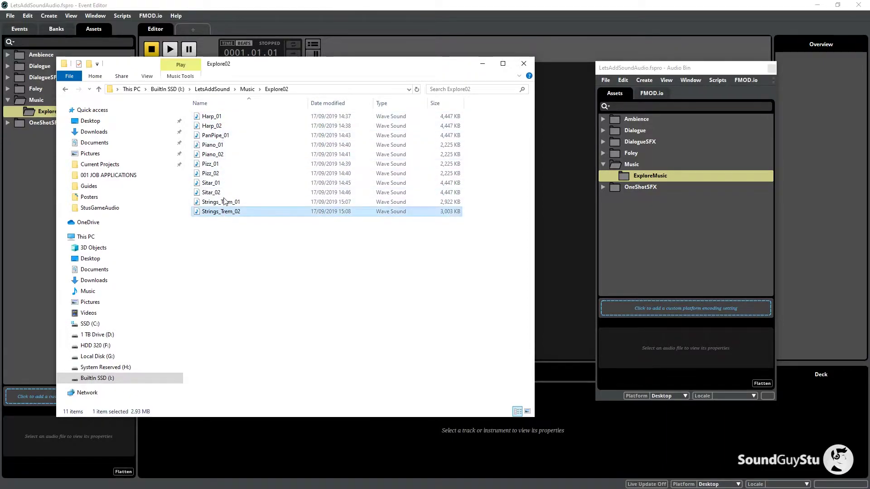
pyautogui.keyDown('shift'); pyautogui.click(213, 119); pyautogui.keyUp('shift')
pyautogui.moveTo(213, 118); pyautogui.dragTo(662, 175)
pyautogui.click(483, 63)
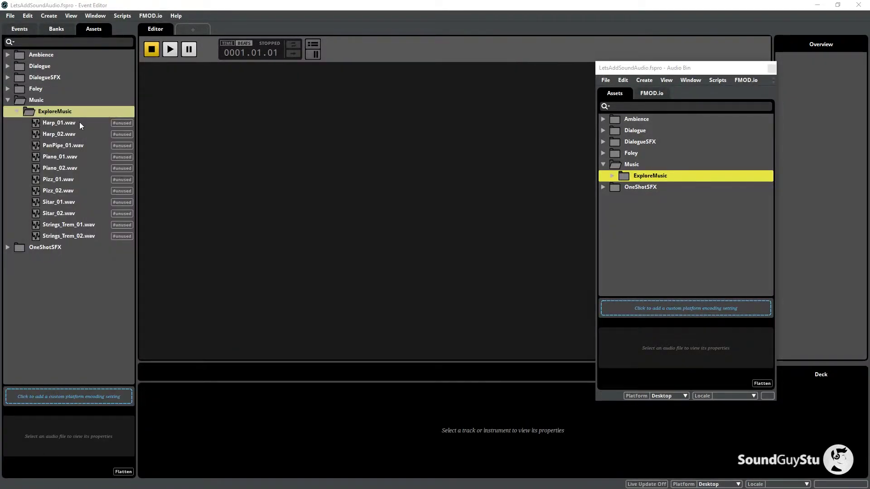
# Step: Collapse the ExploreMusic and Music asset folders and close the Audio Bin window
pyautogui.click(15, 111)
pyautogui.click(8, 99)
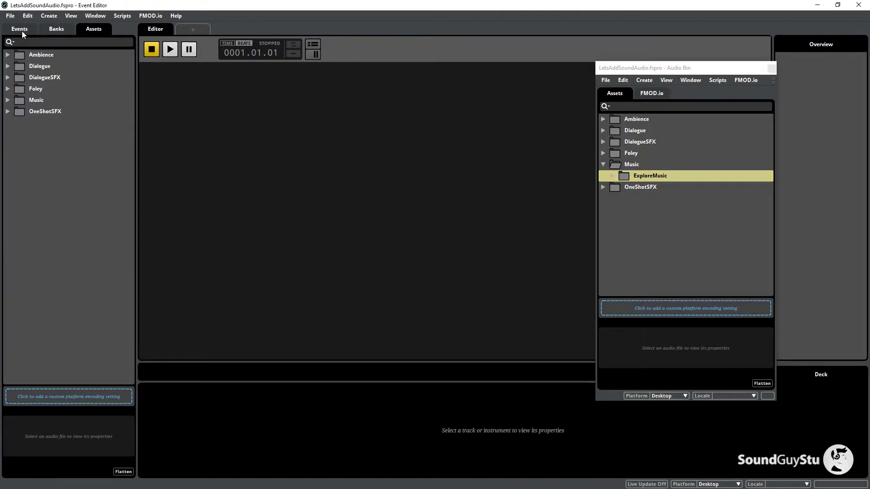
pyautogui.click(771, 68)
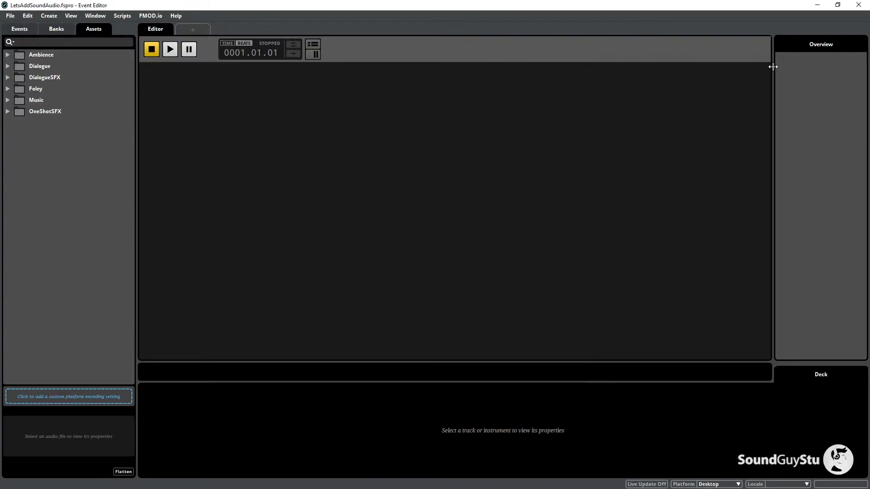
# Step: Create a top-level event folder named Music in the Events browser
pyautogui.click(18, 30)
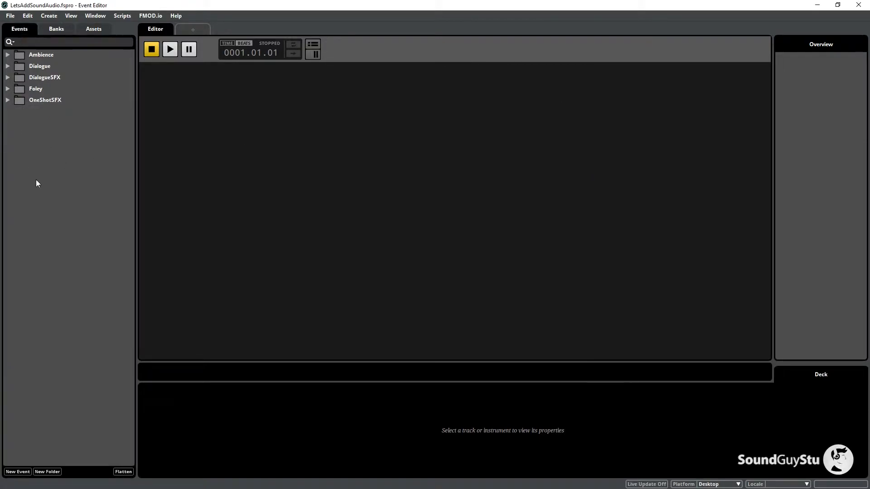
pyautogui.rightClick(35, 142)
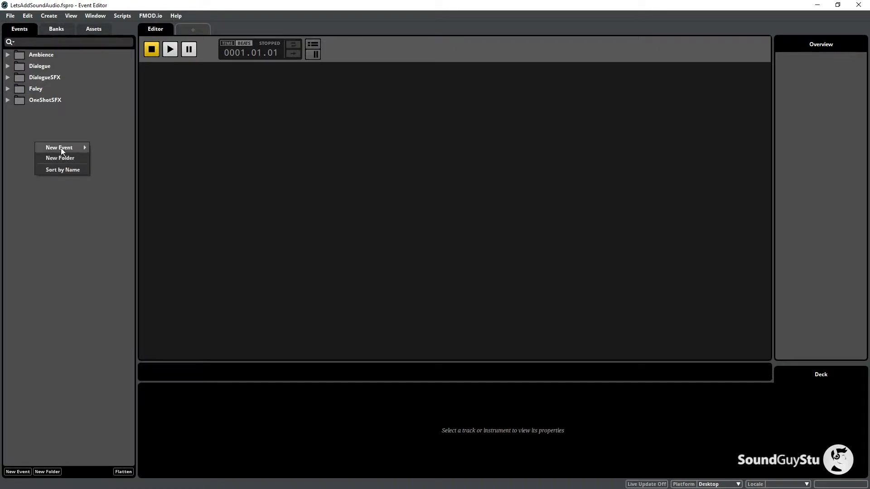
pyautogui.moveTo(61, 149)
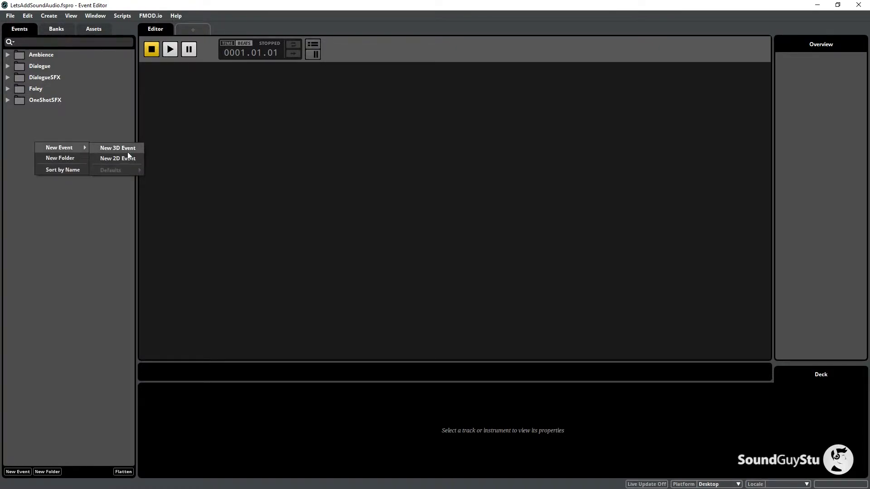
pyautogui.click(72, 159)
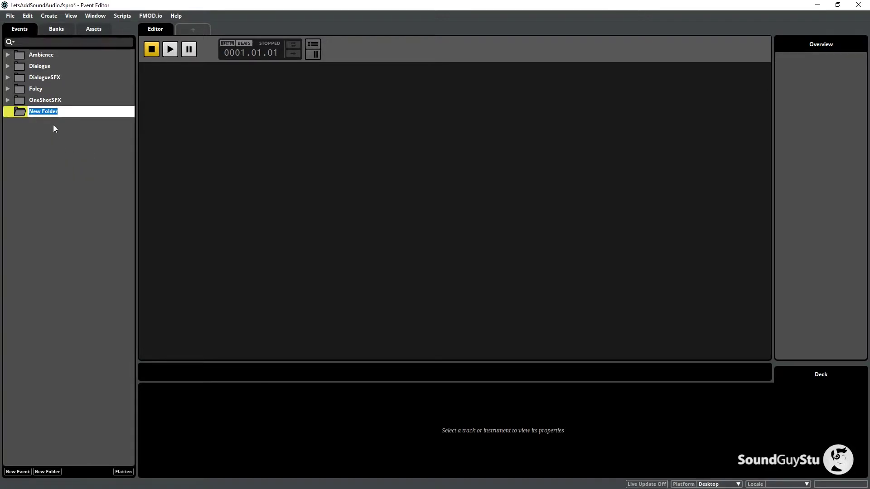
pyautogui.write('Music')
pyautogui.press('Return')
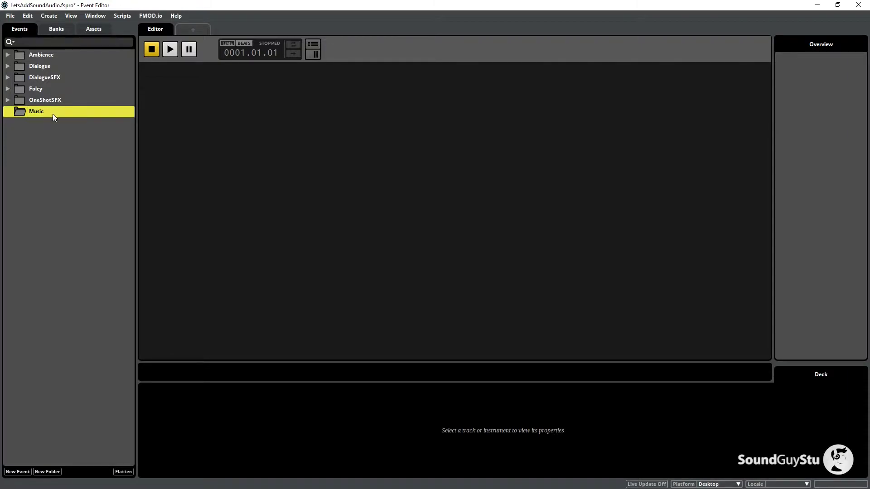
# Step: Create a subfolder named ExploreMusic inside the Music event folder
pyautogui.rightClick(52, 114)
pyautogui.moveTo(69, 153)
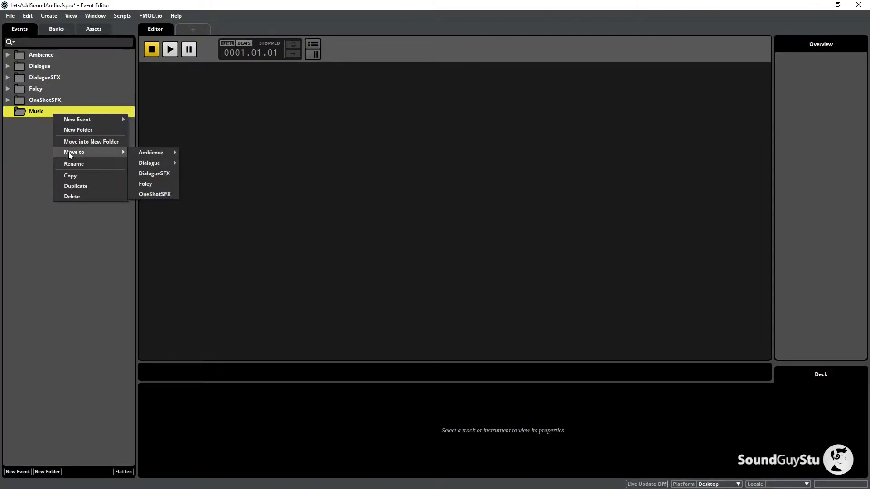
pyautogui.click(78, 130)
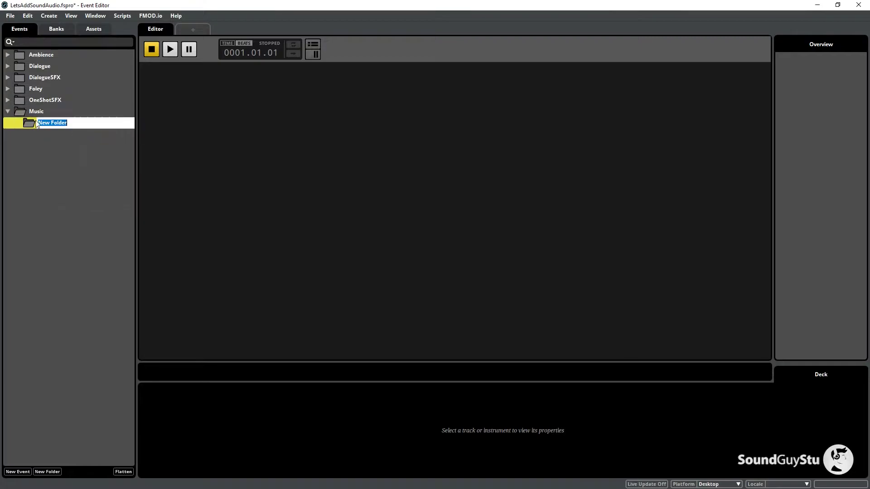
pyautogui.write('ExploreMusic')
pyautogui.press('Return')
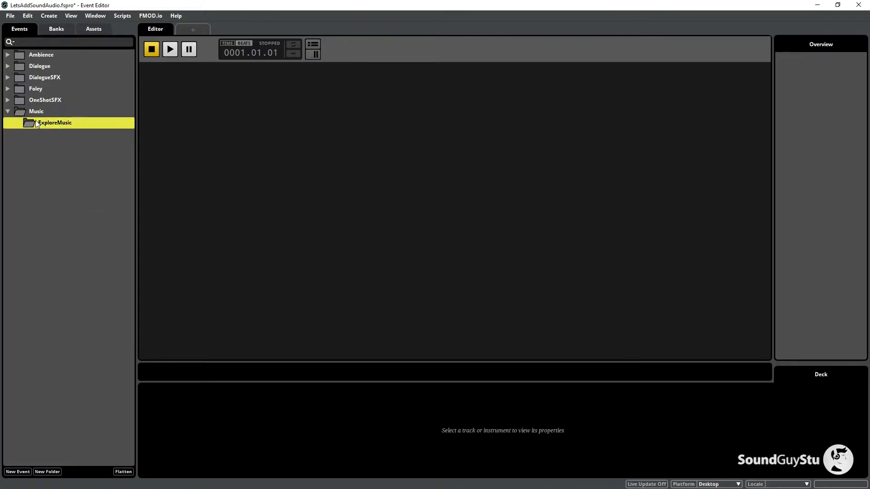
# Step: Create a new 2D event named ExploreMusic inside the ExploreMusic event folder
pyautogui.rightClick(33, 124)
pyautogui.moveTo(66, 132)
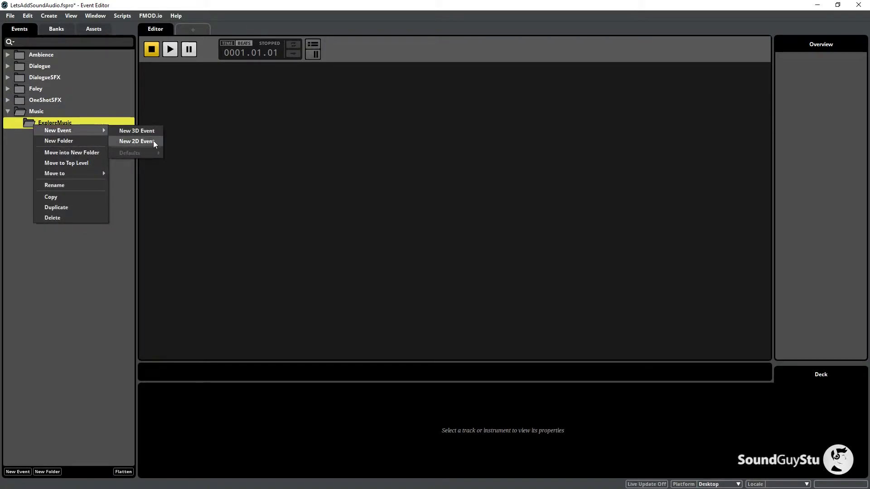
pyautogui.click(124, 141)
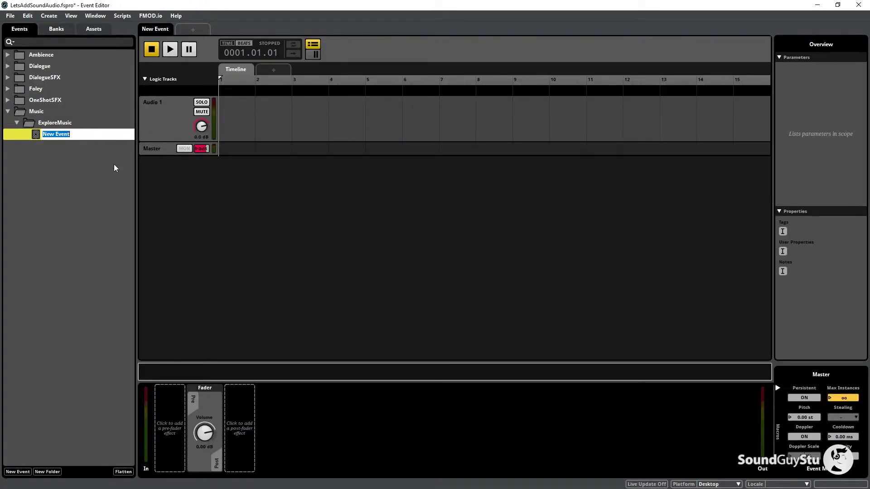
pyautogui.write('ExploreMusic')
pyautogui.press('Return')
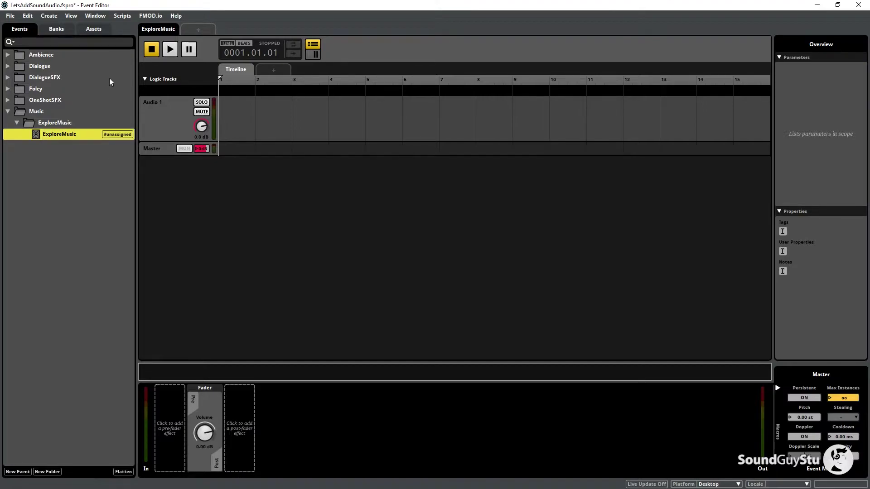
pyautogui.rightClick(49, 137)
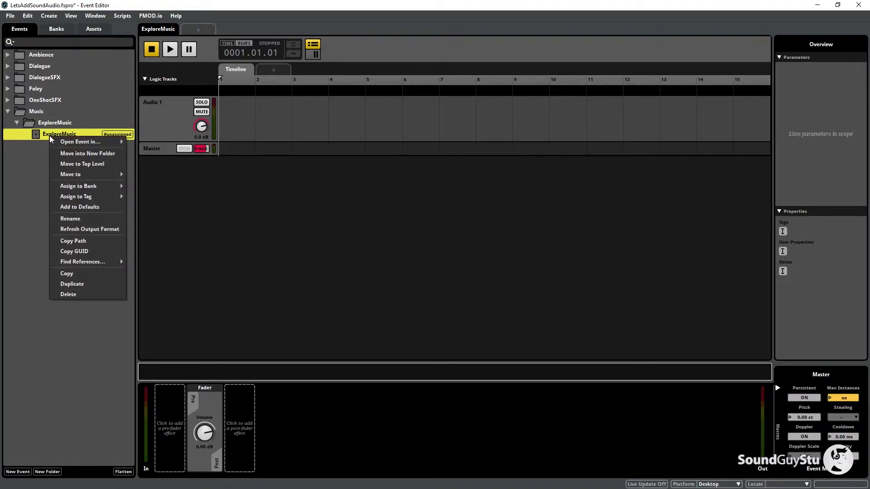
pyautogui.moveTo(98, 184)
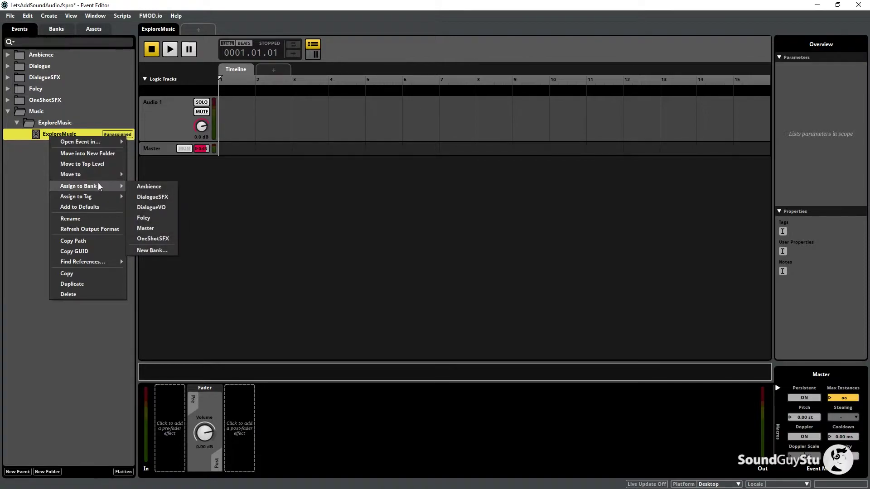
pyautogui.click(153, 240)
pyautogui.click(17, 184)
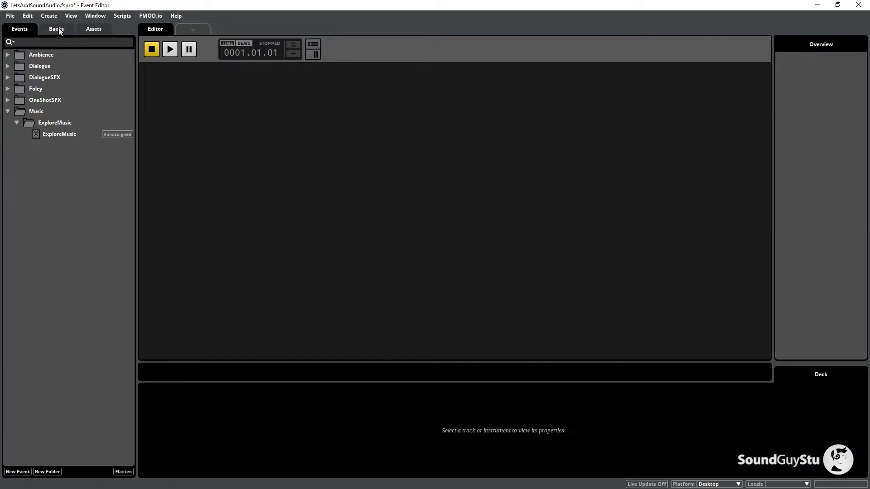
# Step: Create a new bank named Music in the Banks browser
pyautogui.click(57, 29)
pyautogui.rightClick(45, 184)
pyautogui.click(53, 191)
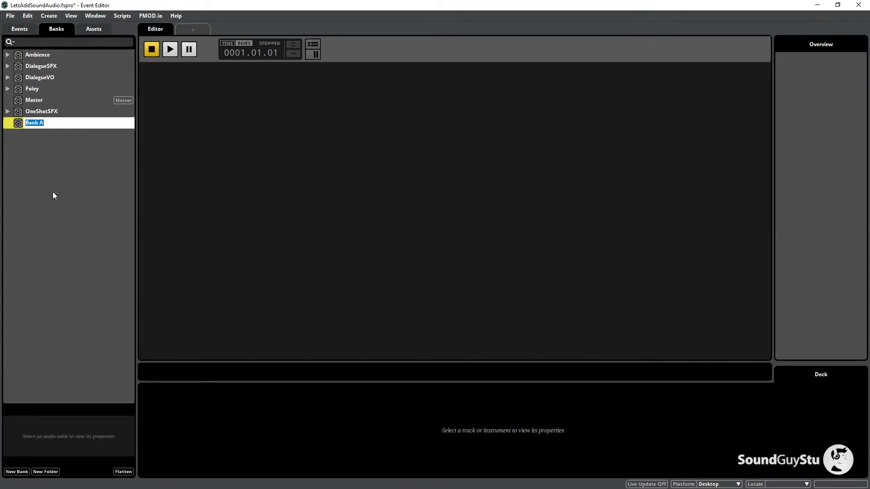
pyautogui.write('Music')
pyautogui.press('Return')
# Step: Assign the ExploreMusic event to the Music bank
pyautogui.click(21, 29)
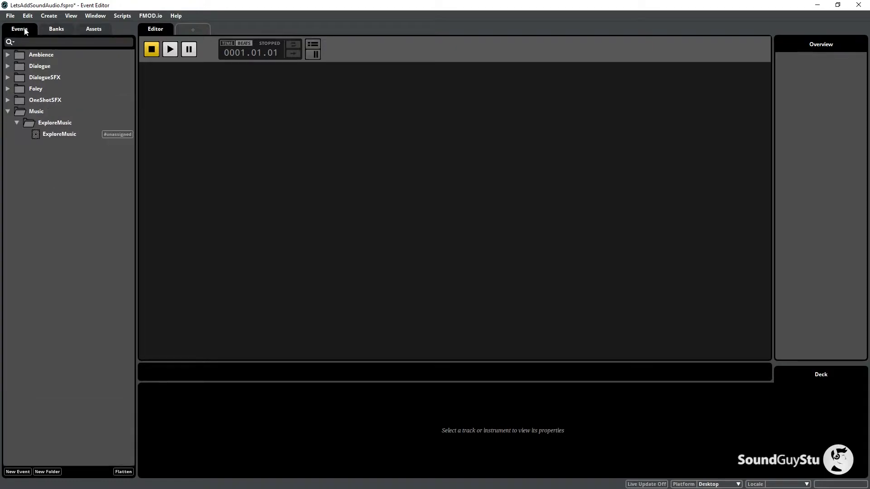
pyautogui.click(54, 134)
pyautogui.rightClick(54, 135)
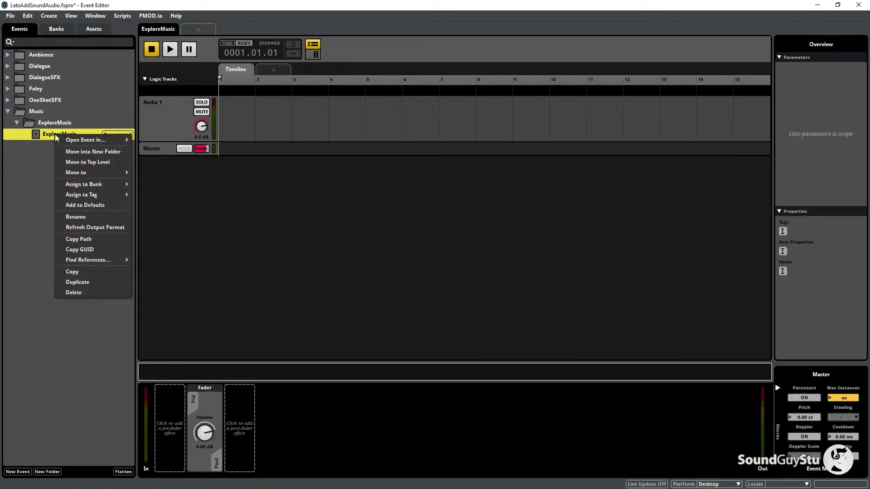
pyautogui.moveTo(102, 184)
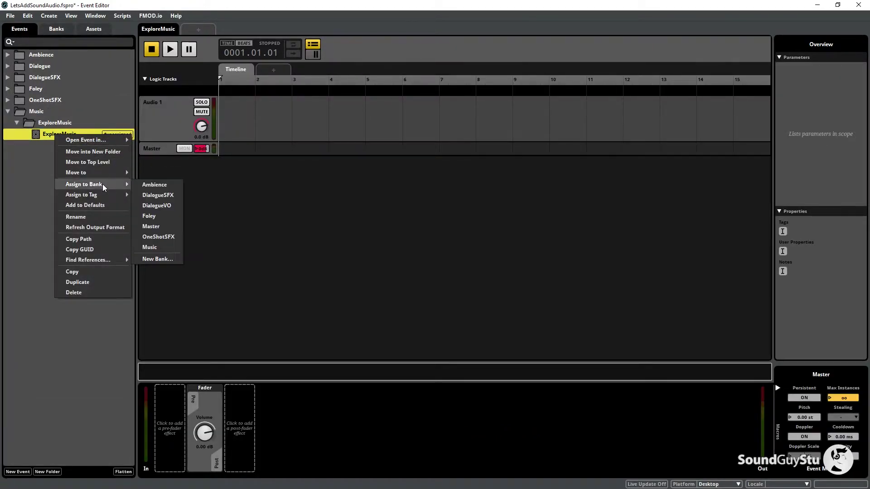
pyautogui.click(159, 248)
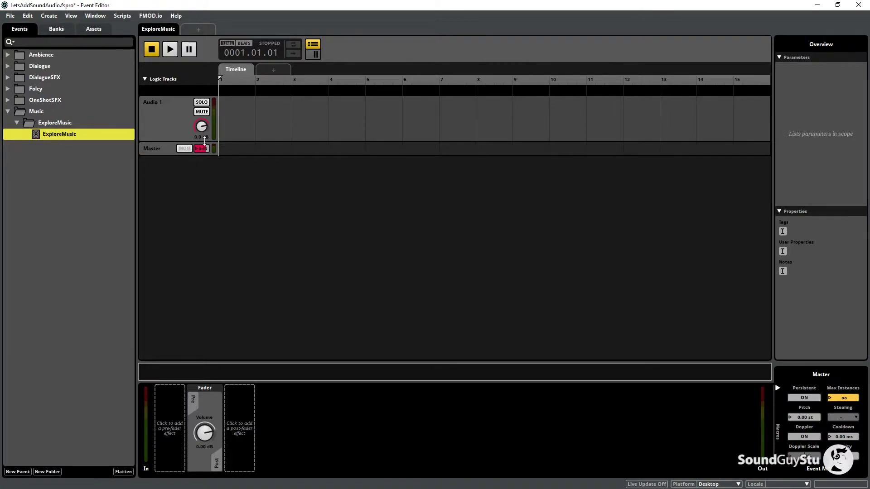
# Step: Add a tempo marker at the very start of the ExploreMusic timeline and set its tempo to 150
pyautogui.rightClick(229, 92)
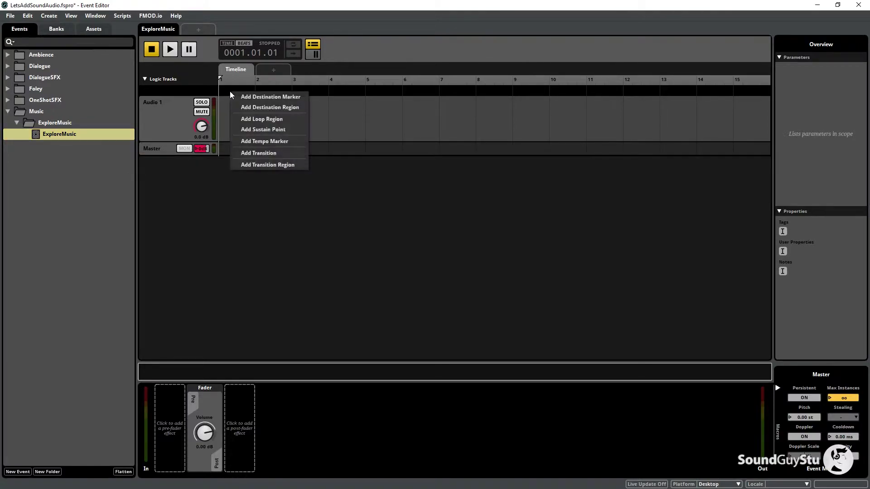
pyautogui.click(262, 141)
pyautogui.moveTo(237, 91); pyautogui.dragTo(215, 93)
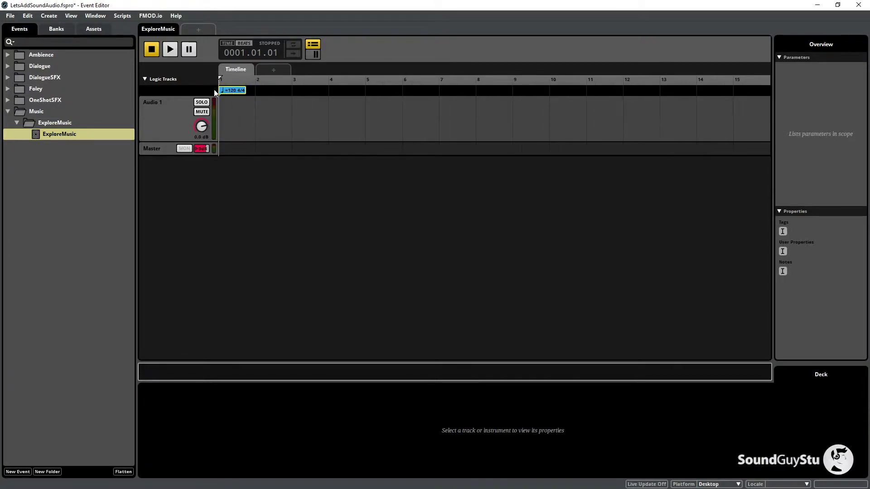
pyautogui.rightClick(234, 93)
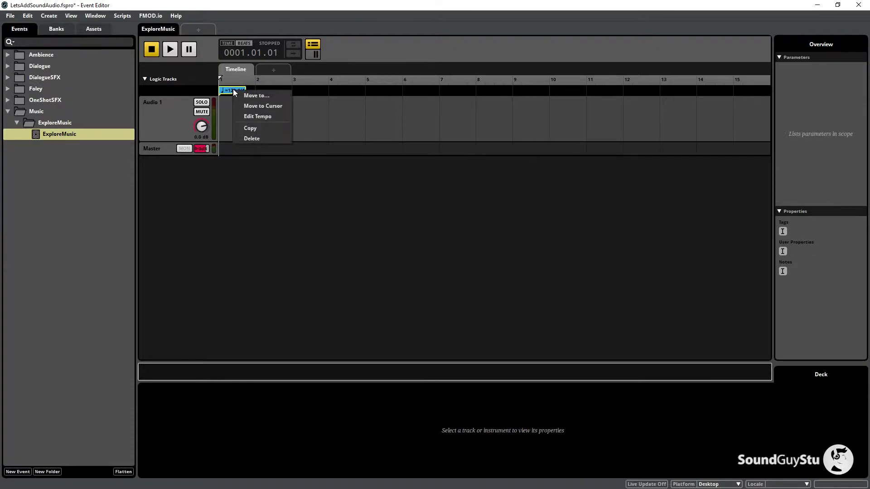
pyautogui.click(257, 116)
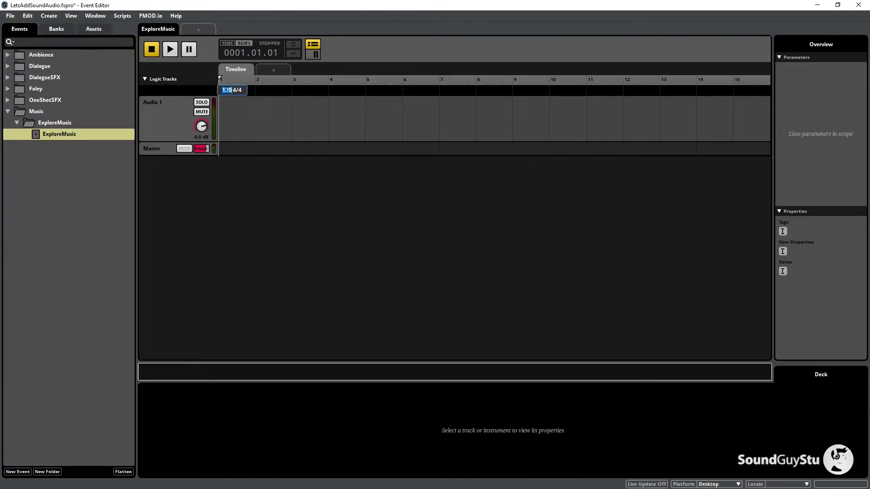
pyautogui.write('150')
pyautogui.press('Return')
# Step: Rename the Audio 1 track of the ExploreMusic event to Strings
pyautogui.doubleClick(149, 102)
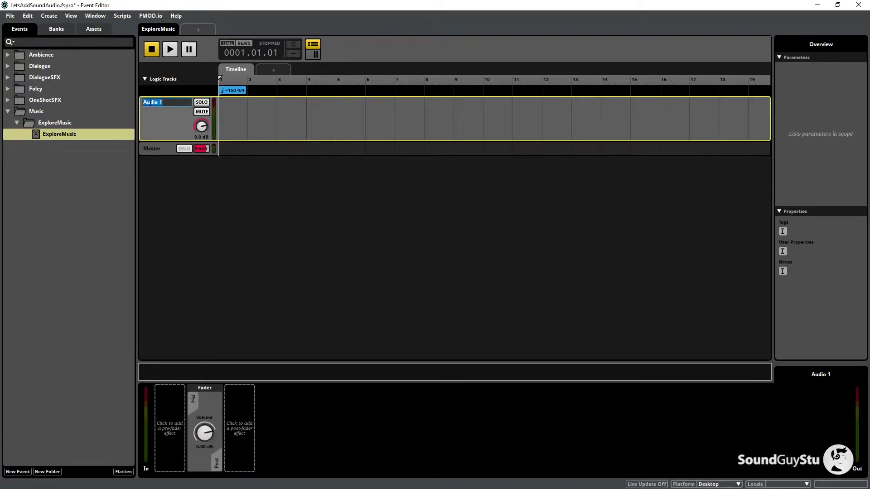
pyautogui.write('Strings')
pyautogui.press('Return')
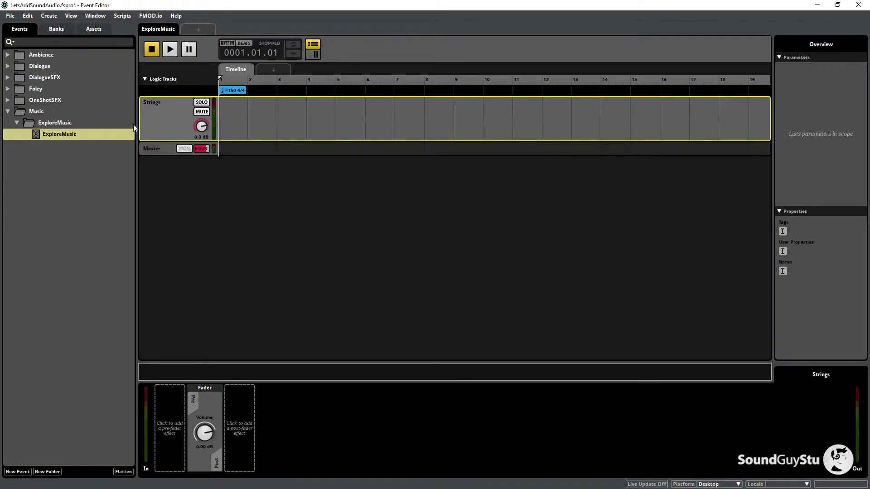
# Step: Open the Audio Bin beside the timeline and expand its Music and ExploreMusic folders to show the wave files
pyautogui.click(94, 16)
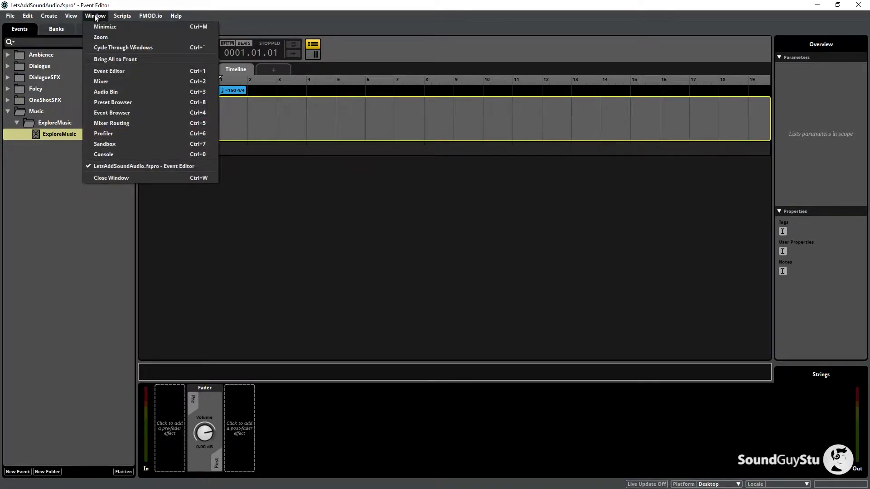
pyautogui.click(109, 90)
pyautogui.moveTo(419, 79); pyautogui.dragTo(732, 37)
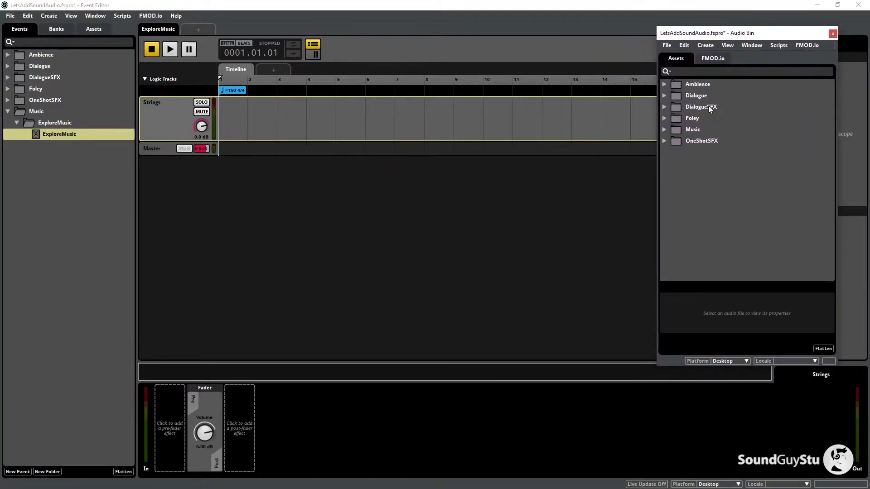
pyautogui.click(664, 130)
pyautogui.click(672, 141)
pyautogui.click(708, 265)
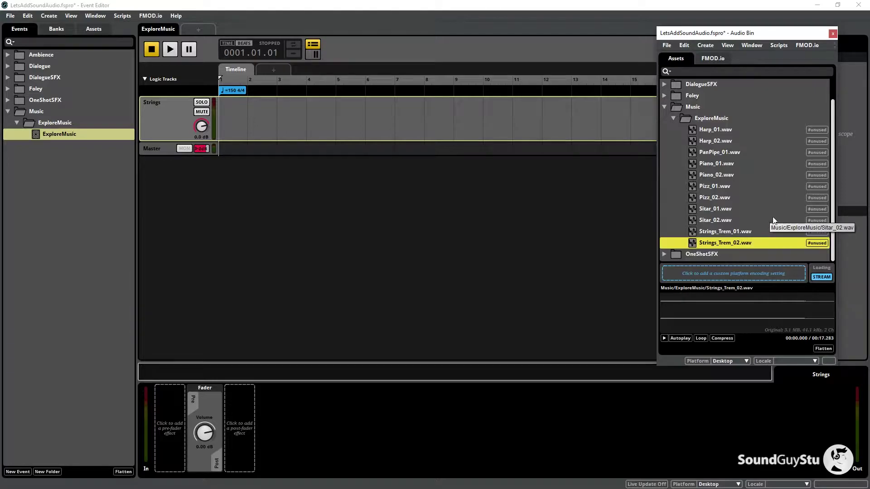
# Step: Place Strings_Trem_01.wav from the Audio Bin on the Strings track and align it with the start of the timeline
pyautogui.click(728, 232)
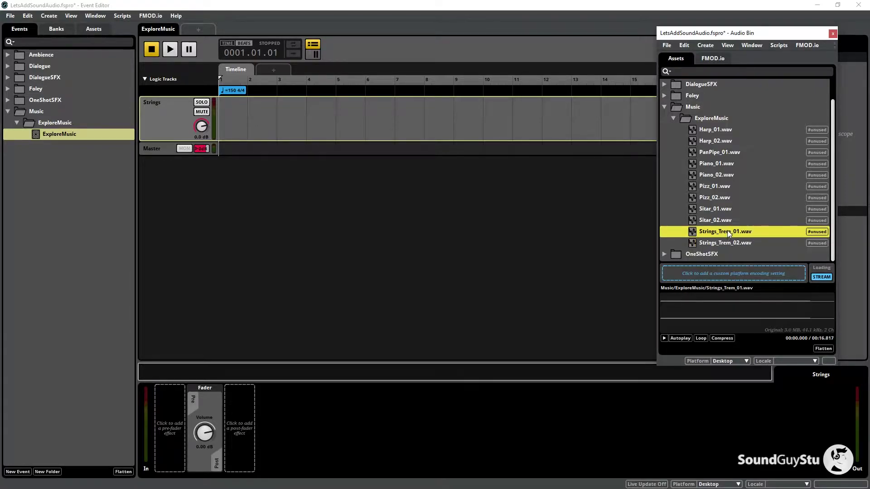
pyautogui.moveTo(724, 233); pyautogui.dragTo(314, 121)
pyautogui.moveTo(417, 126); pyautogui.dragTo(239, 108)
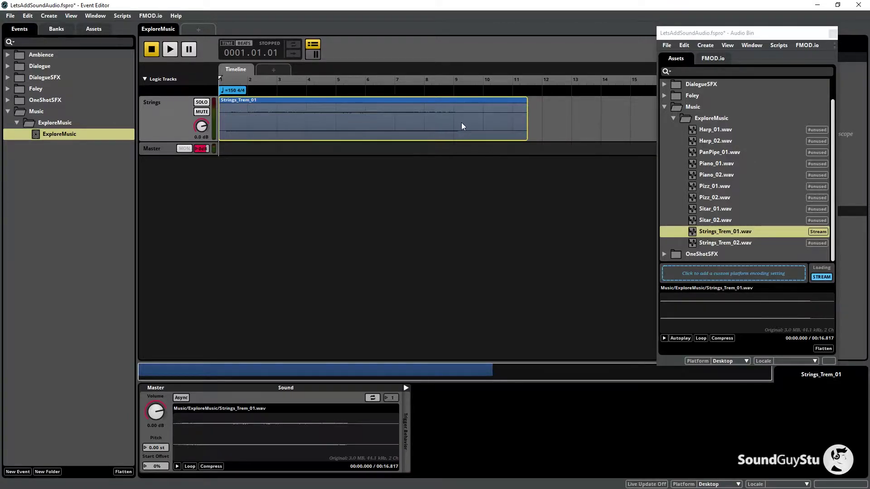
# Step: Add Strings_Trem_01.wav and Strings_Trem_02.wav together as a Multi Instrument on the Strings track at about bar 13
pyautogui.click(710, 231)
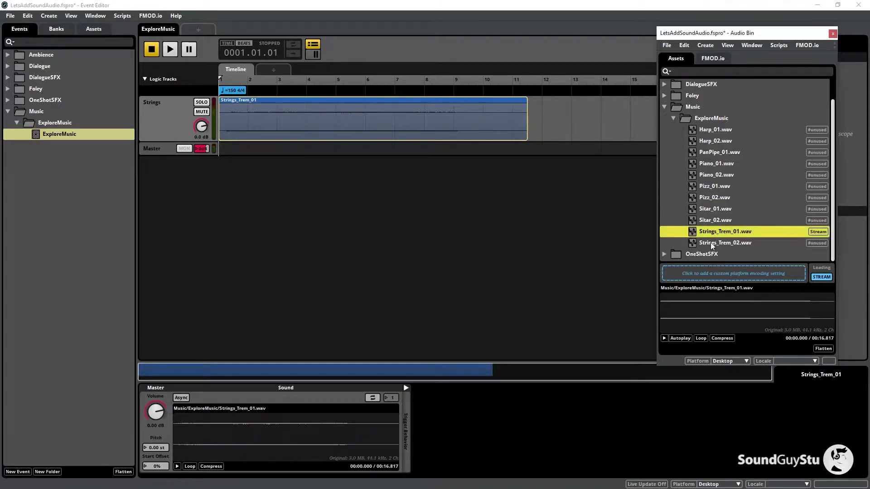
pyautogui.keyDown('shift'); pyautogui.click(710, 243); pyautogui.keyUp('shift')
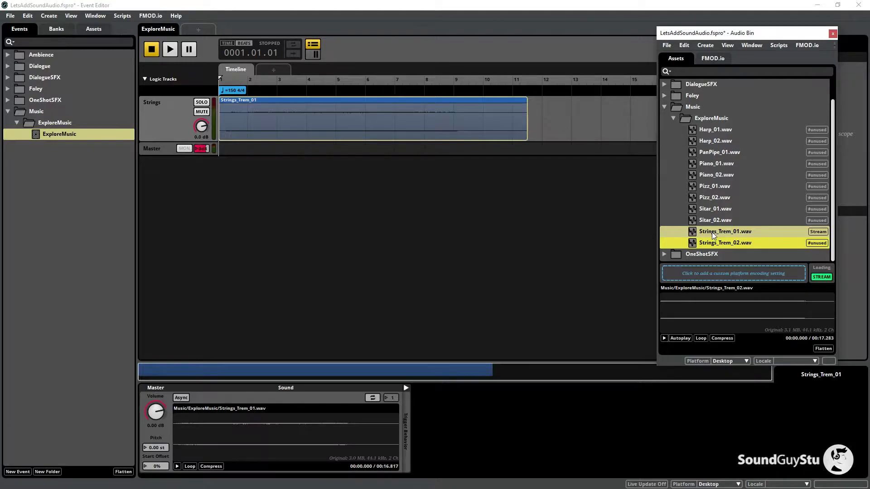
pyautogui.moveTo(714, 235); pyautogui.dragTo(570, 122)
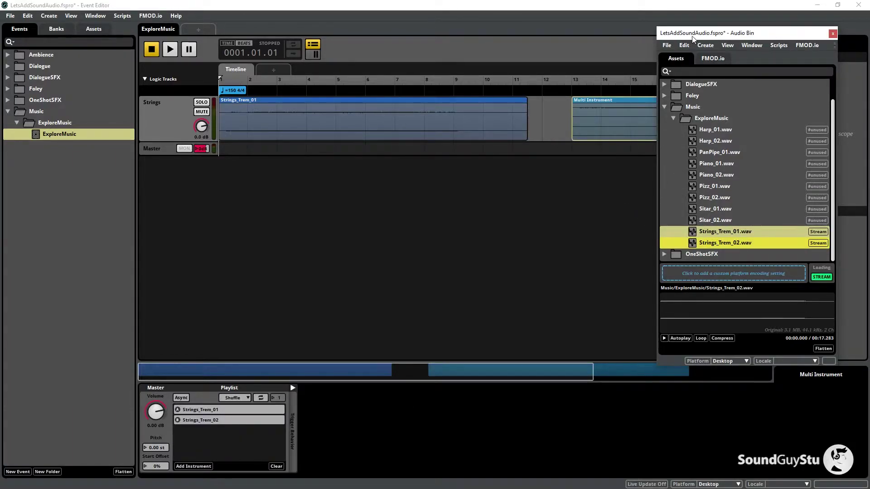
# Step: Reposition the Audio Bin window and check Strings_Trem_01.wav and Strings_Trem_02.wav individually
pyautogui.moveTo(692, 39); pyautogui.dragTo(587, 63)
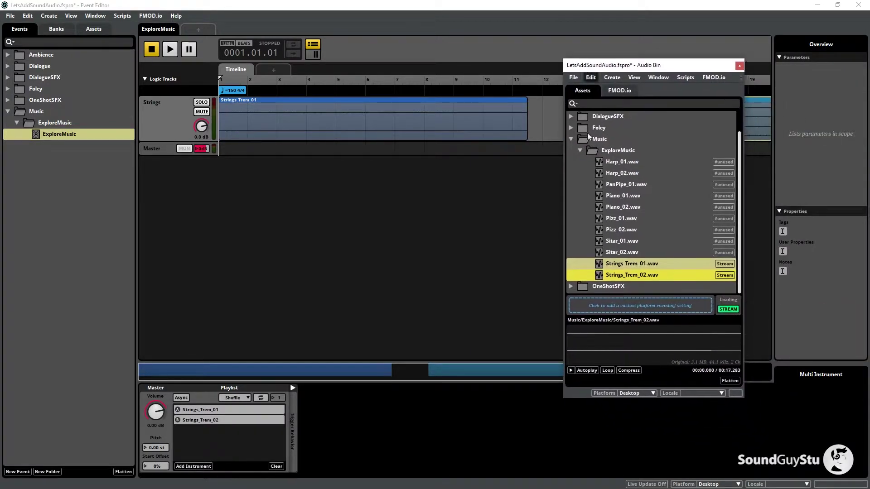
pyautogui.click(623, 263)
pyautogui.click(623, 275)
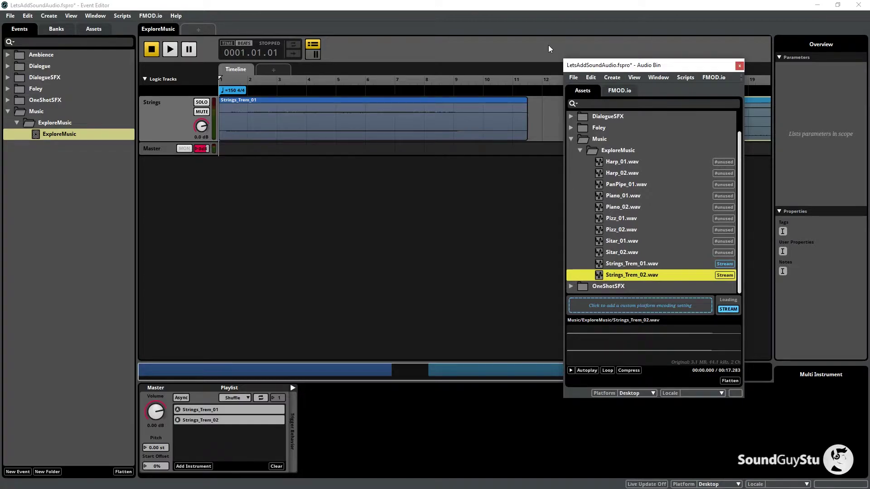
# Step: Move the Audio Bin clear of the track and reposition the Multi Instrument at bar 9, overlapping the end of Strings_Trem_01
pyautogui.moveTo(592, 71); pyautogui.dragTo(670, 183)
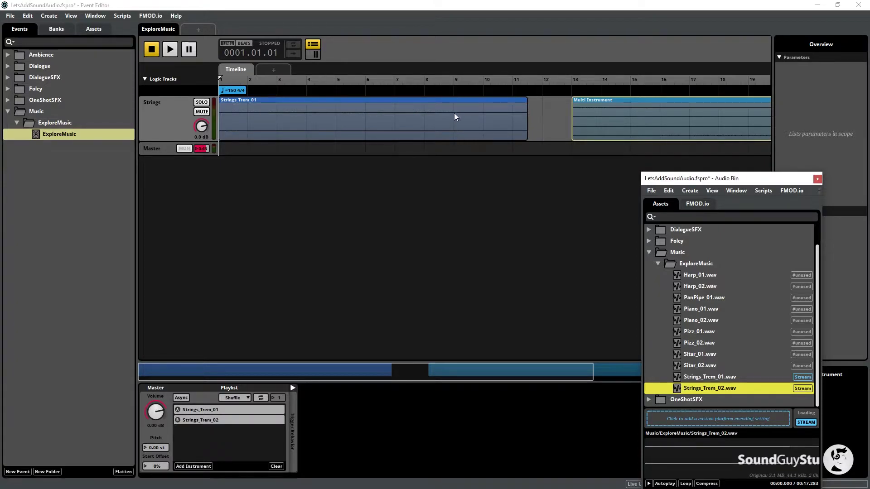
pyautogui.moveTo(588, 102); pyautogui.dragTo(475, 89)
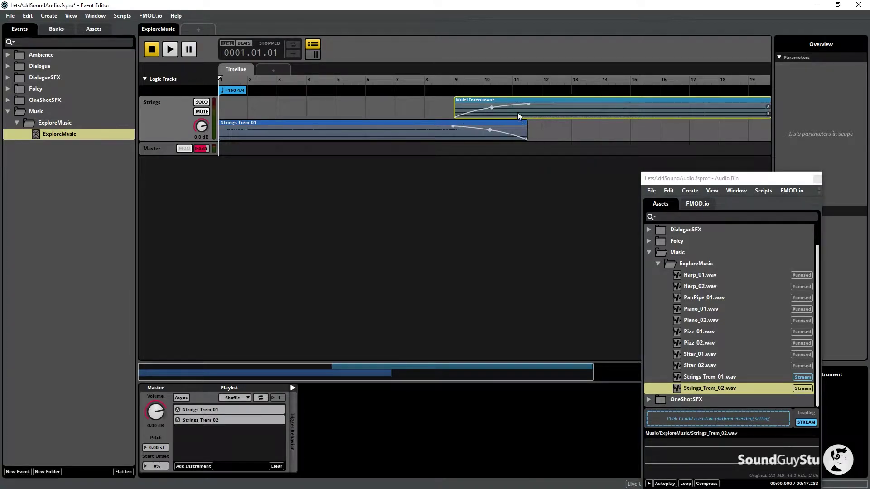
pyautogui.moveTo(433, 373); pyautogui.dragTo(528, 373)
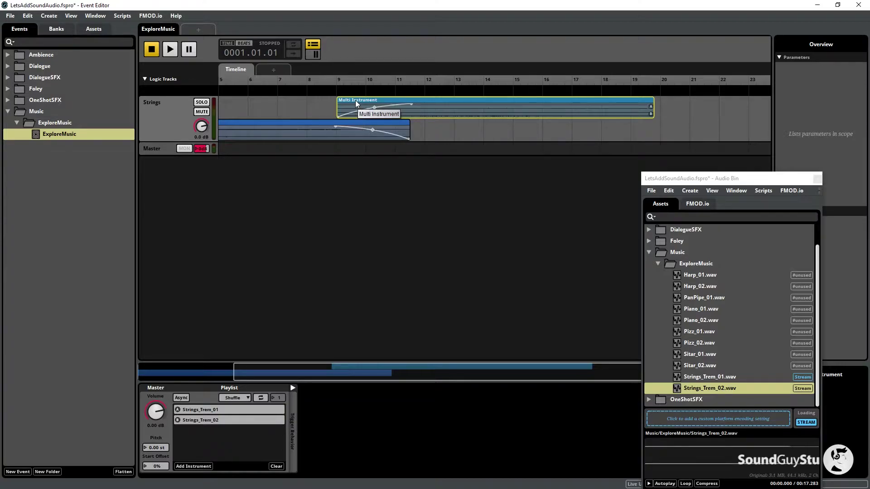
# Step: Remove the fade-in and fade-out curves from the overlapping Strings_Trem_01 and Multi Instrument regions
pyautogui.rightClick(370, 127)
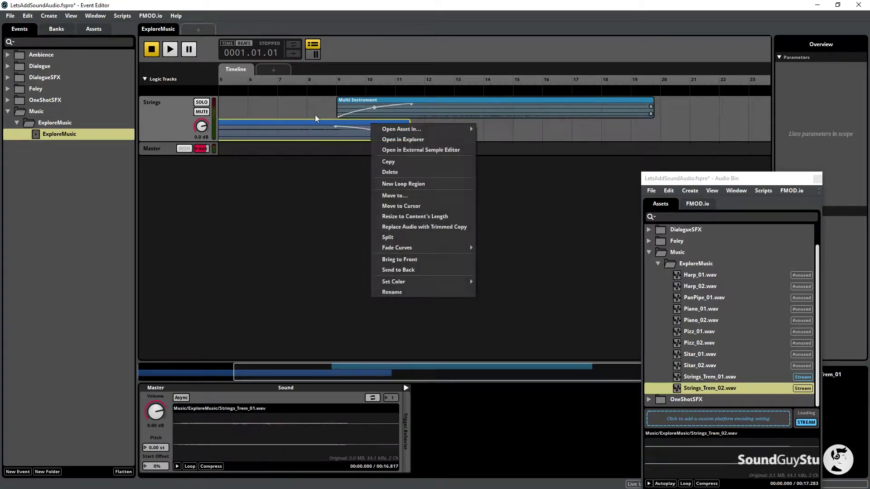
pyautogui.click(316, 103)
pyautogui.moveTo(326, 107); pyautogui.dragTo(383, 118)
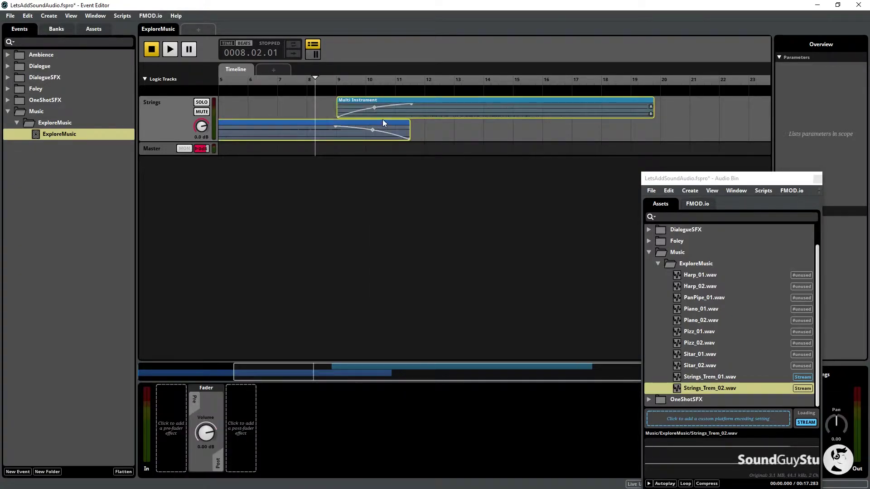
pyautogui.rightClick(382, 119)
pyautogui.moveTo(427, 190)
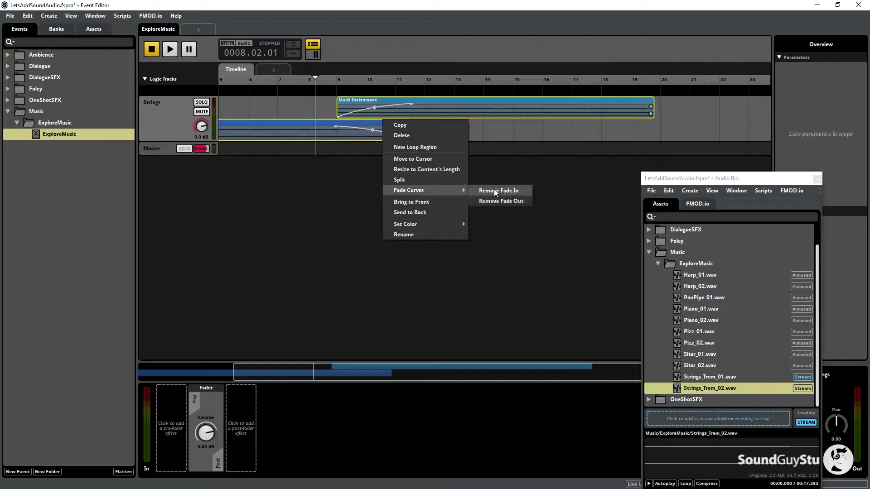
pyautogui.click(494, 189)
pyautogui.rightClick(374, 102)
pyautogui.moveTo(412, 172)
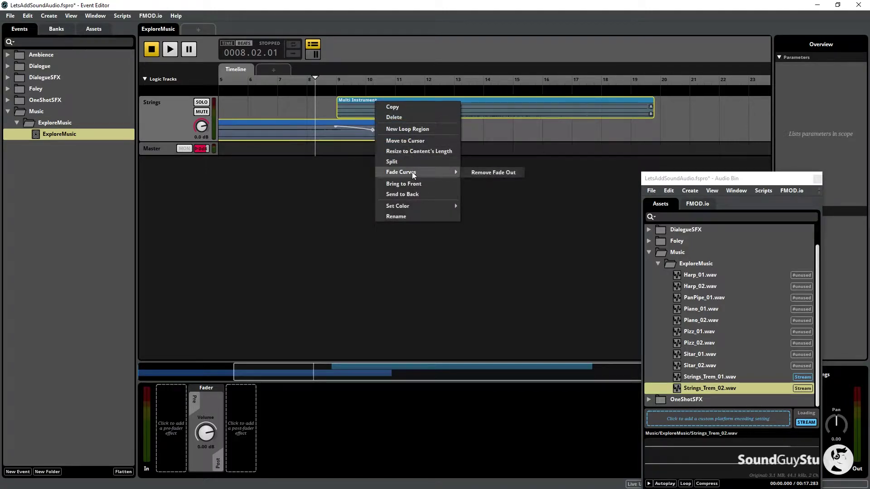
pyautogui.click(491, 171)
# Step: Play the Strings track from about bar 7 to hear the overlap between Strings_Trem_01 and the Multi Instrument
pyautogui.click(274, 80)
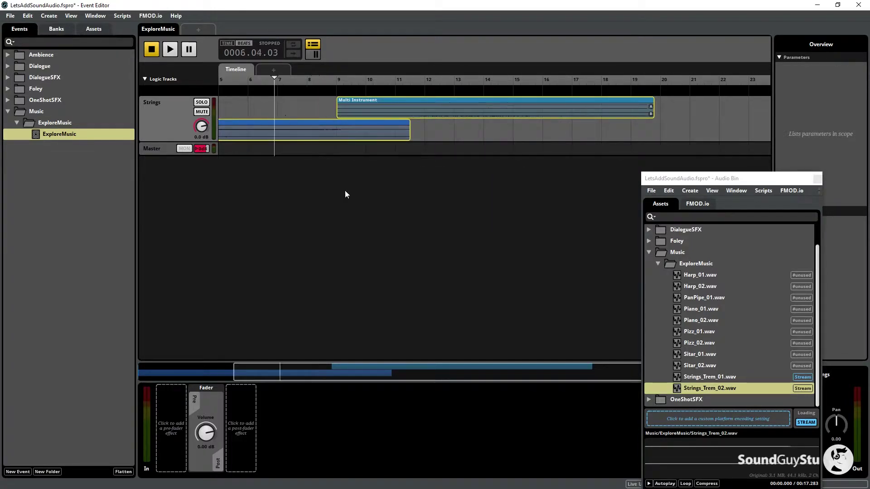
pyautogui.scroll(-3, 323, 132)
pyautogui.click(356, 80)
pyautogui.press('space')
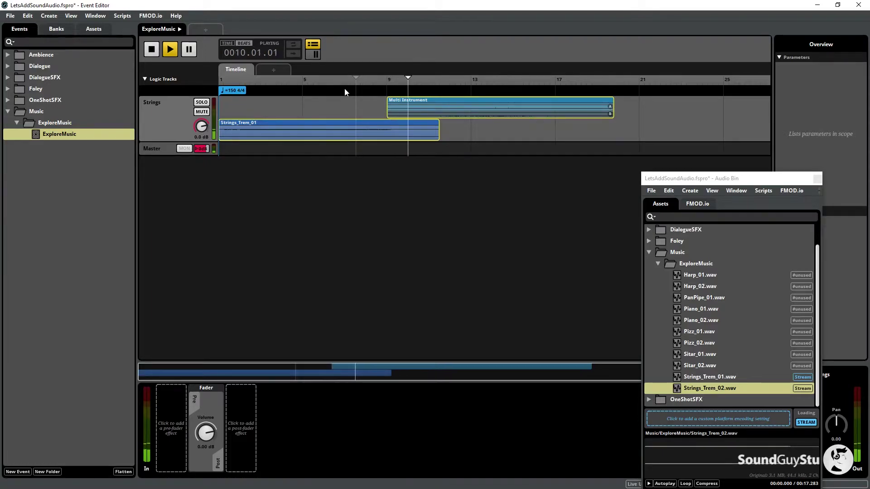
pyautogui.press('space')
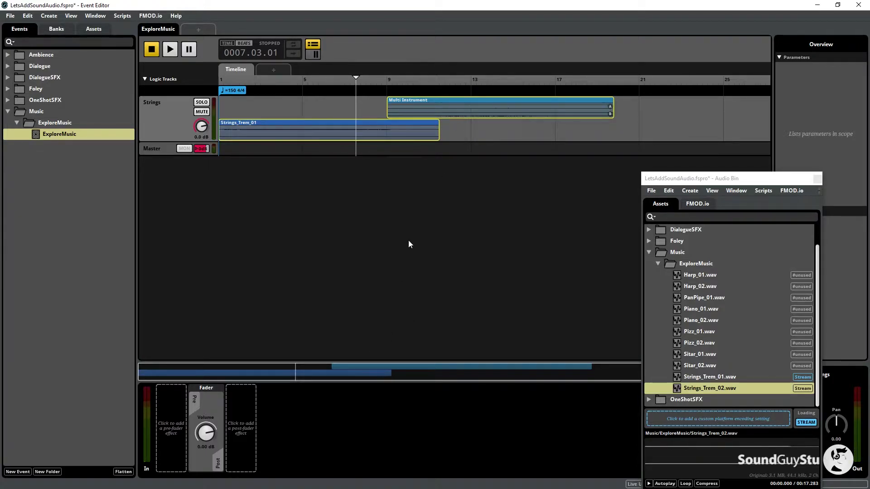
# Step: Add Strings_Trem_01.wav again to the Strings track, starting at bar 17 and overlapping the end of the Multi Instrument
pyautogui.moveTo(721, 377); pyautogui.dragTo(567, 132)
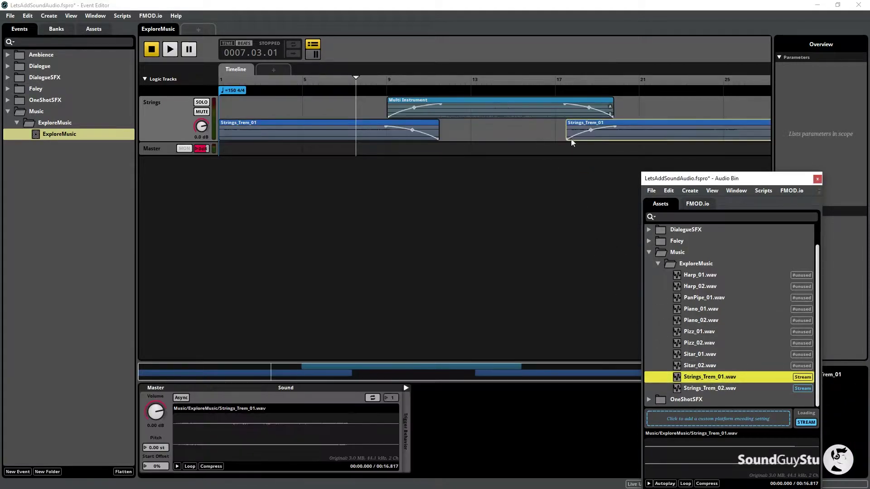
pyautogui.click(556, 84)
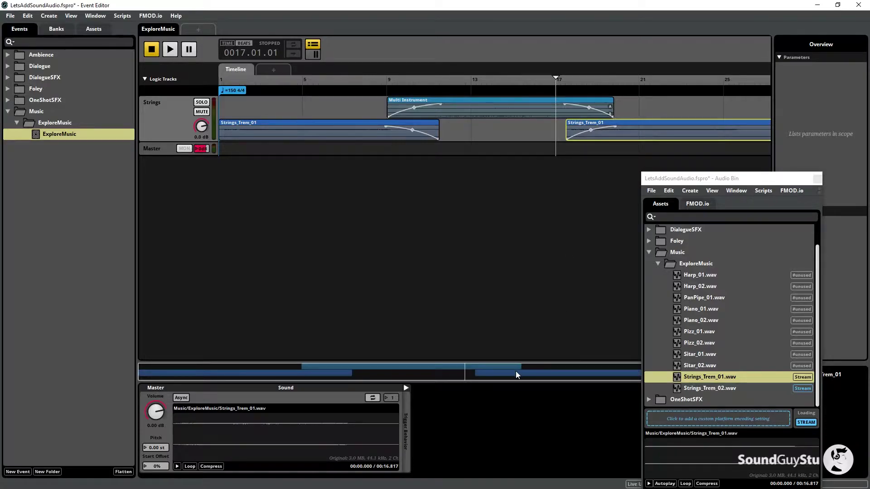
pyautogui.moveTo(515, 371); pyautogui.dragTo(610, 145)
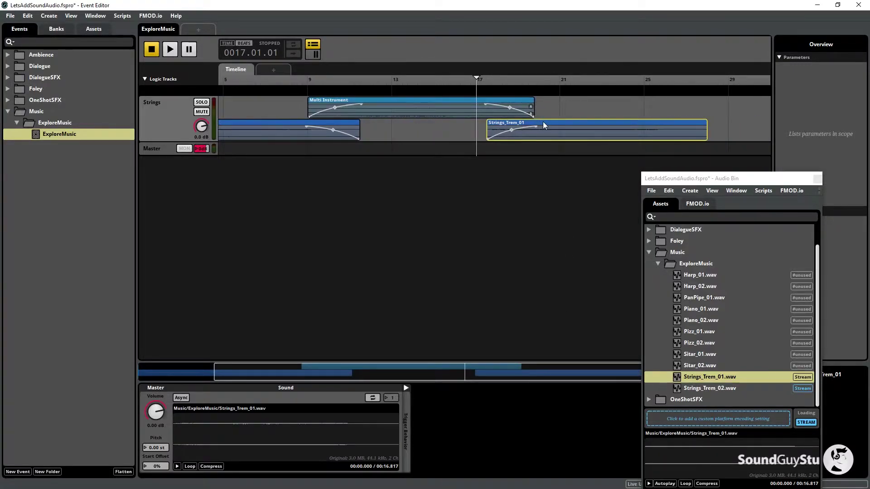
pyautogui.moveTo(542, 121); pyautogui.dragTo(534, 121)
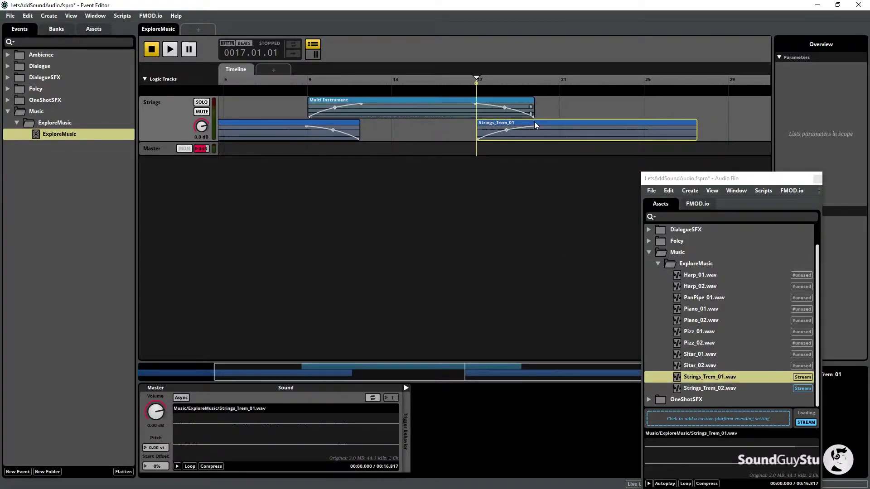
# Step: Remove the fade-in and fade-out curves from all three overlapping instruments on the Strings track
pyautogui.click(610, 109)
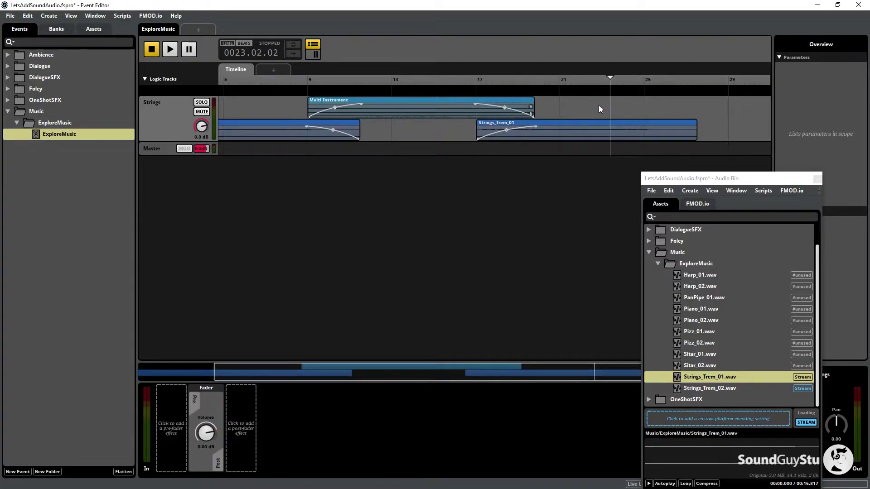
pyautogui.moveTo(556, 100); pyautogui.dragTo(317, 128)
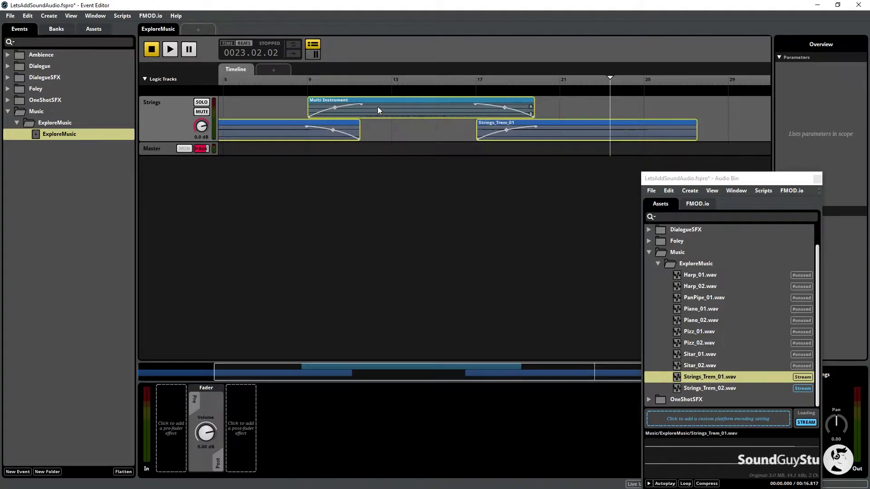
pyautogui.rightClick(378, 102)
pyautogui.moveTo(431, 171)
pyautogui.click(490, 171)
pyautogui.rightClick(397, 101)
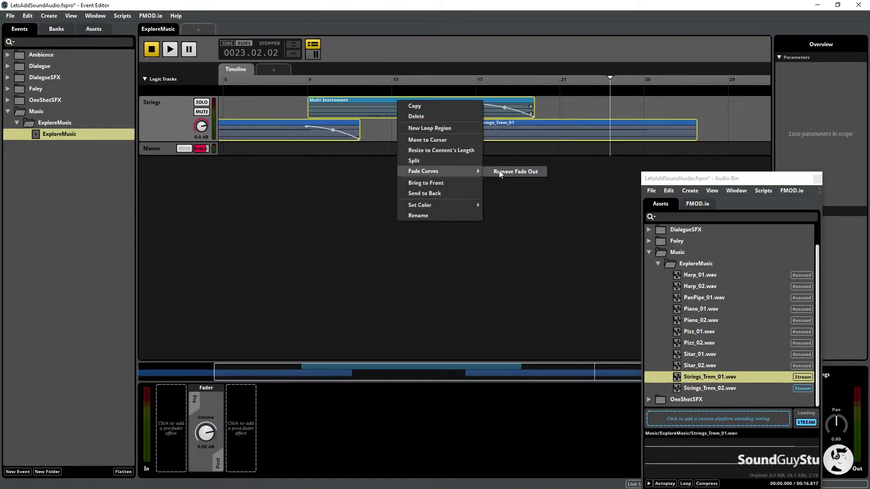
pyautogui.click(499, 171)
pyautogui.click(565, 110)
# Step: Add a loop region to the timeline spanning bar 9 to bar 25
pyautogui.click(309, 80)
pyautogui.rightClick(315, 91)
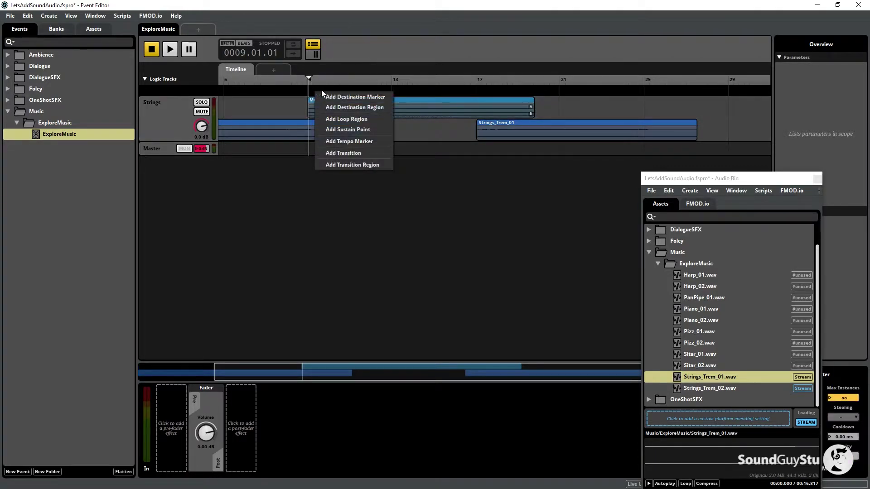
pyautogui.click(353, 118)
pyautogui.moveTo(328, 89); pyautogui.dragTo(322, 89)
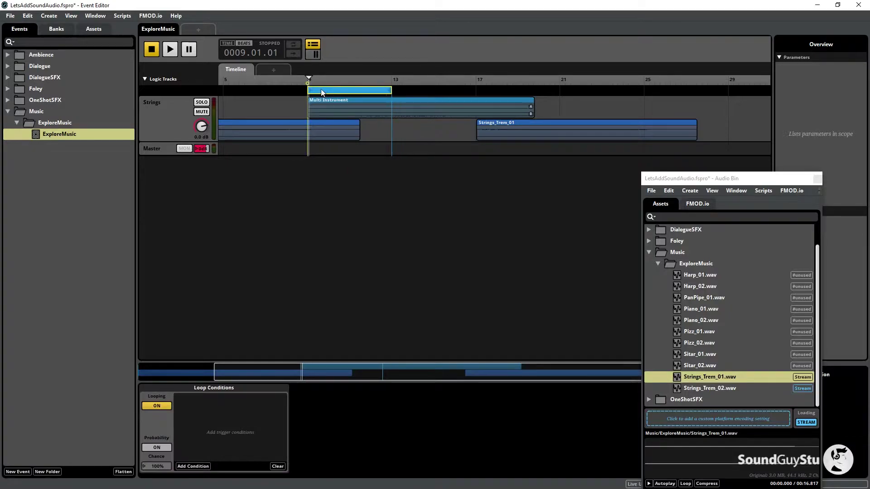
pyautogui.moveTo(389, 89); pyautogui.dragTo(644, 90)
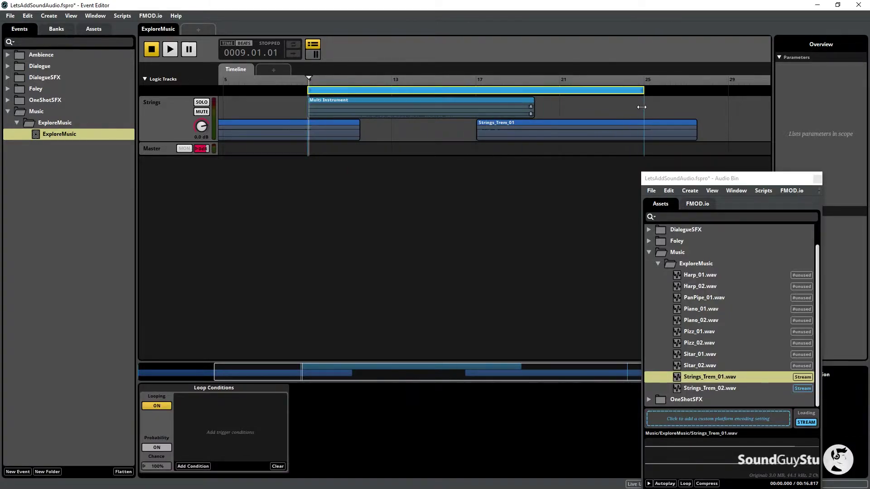
# Step: Review the Strings instruments and play the event from the start to listen to the looped section
pyautogui.click(442, 130)
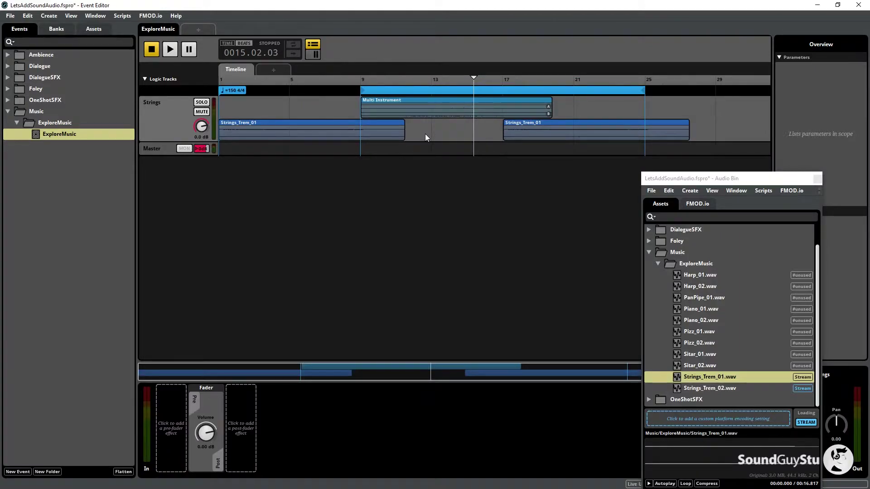
pyautogui.moveTo(221, 80); pyautogui.dragTo(611, 108)
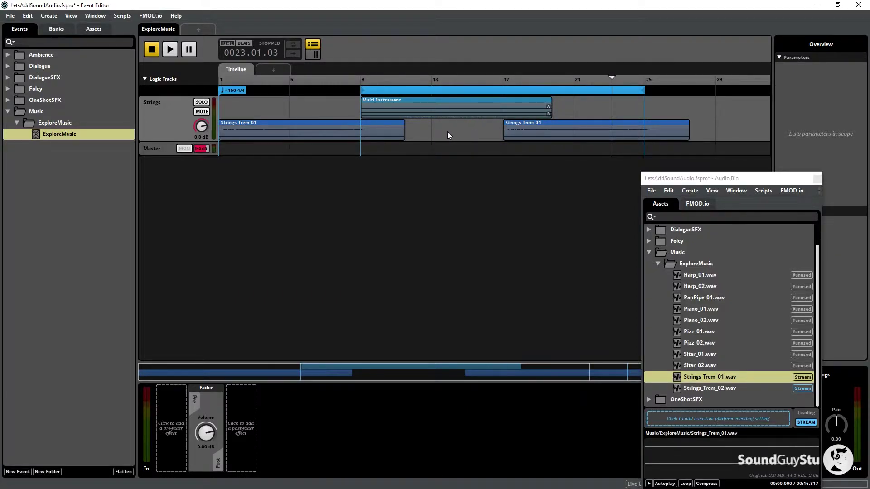
pyautogui.click(521, 129)
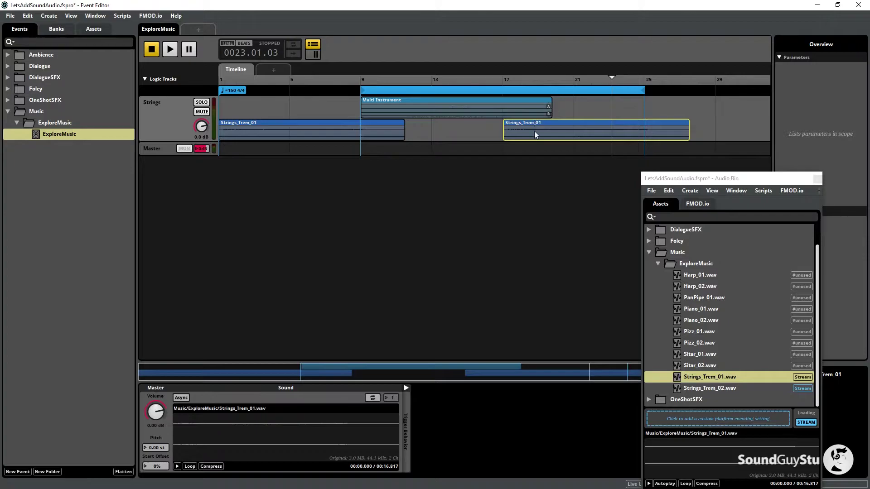
pyautogui.click(455, 104)
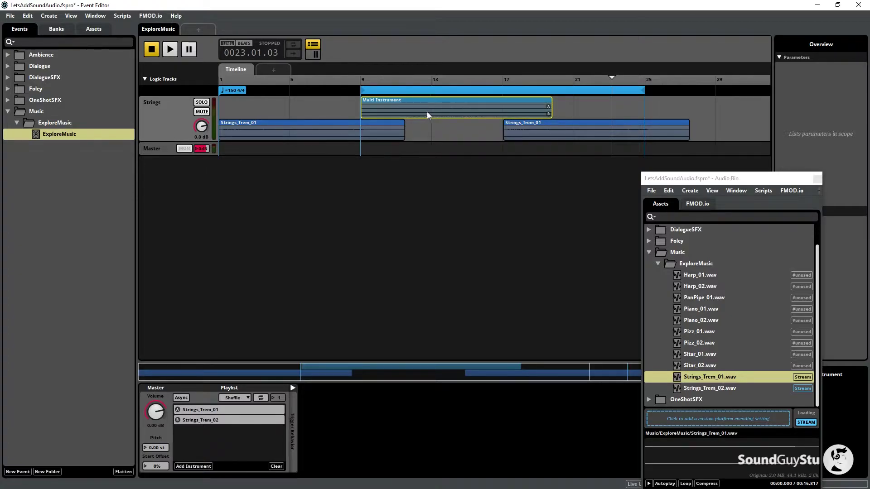
pyautogui.moveTo(308, 80); pyautogui.dragTo(217, 78)
pyautogui.click(170, 51)
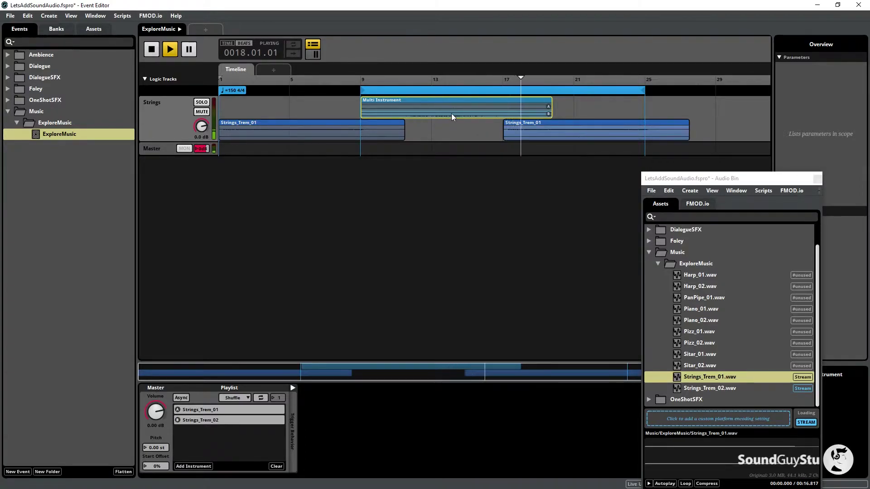
pyautogui.press('space')
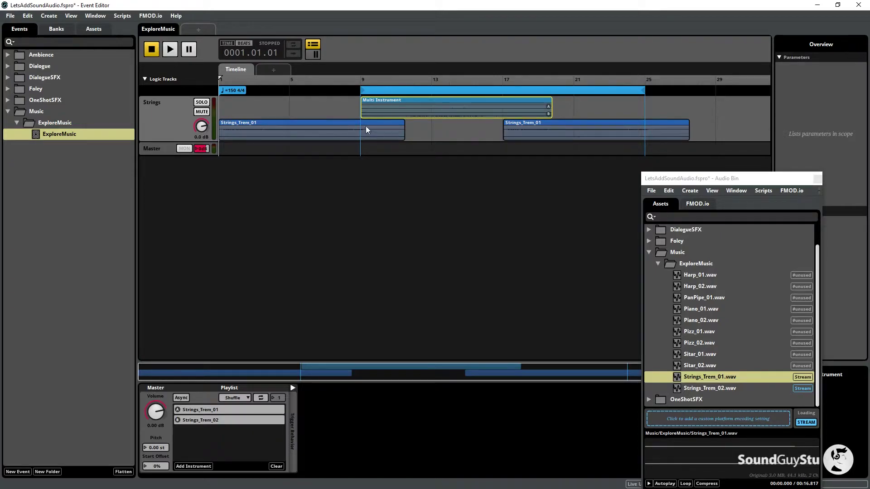
# Step: Add a new audio track below Strings and name it Beach
pyautogui.click(158, 115)
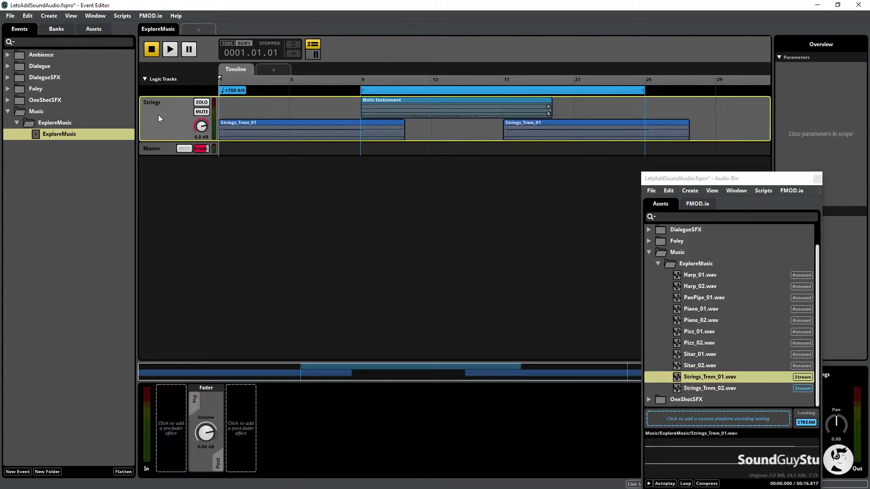
pyautogui.rightClick(159, 115)
pyautogui.click(178, 121)
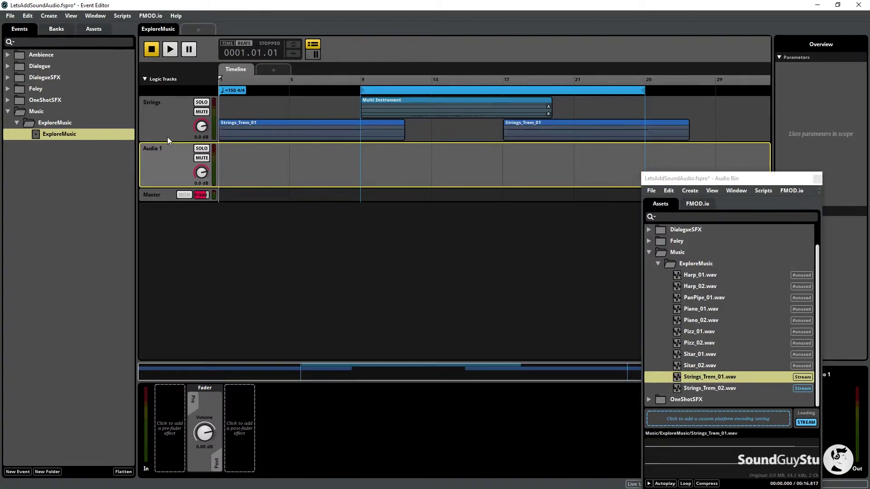
pyautogui.doubleClick(149, 147)
pyautogui.write('Bea')
pyautogui.press('Return')
# Step: Place Pizz_01.wav and Pizz_02.wav together as a Multi Instrument on the Beach track at bar 9
pyautogui.click(700, 330)
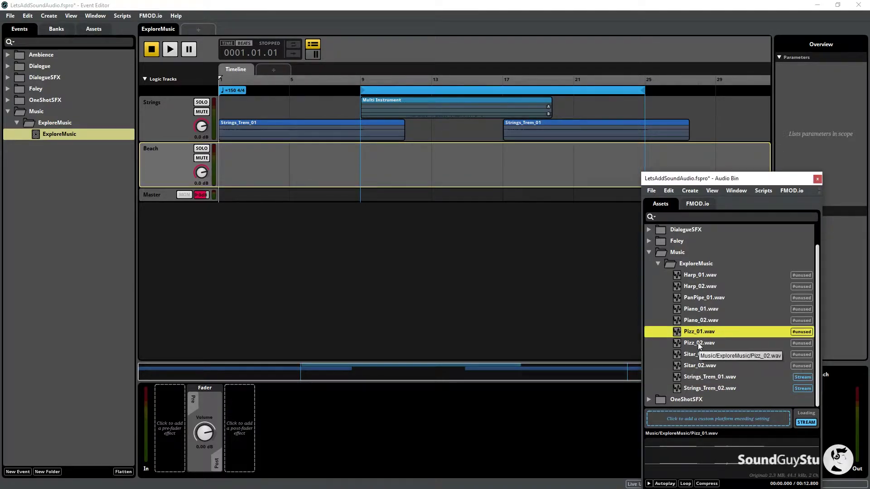
pyautogui.keyDown('shift'); pyautogui.click(697, 343); pyautogui.keyUp('shift')
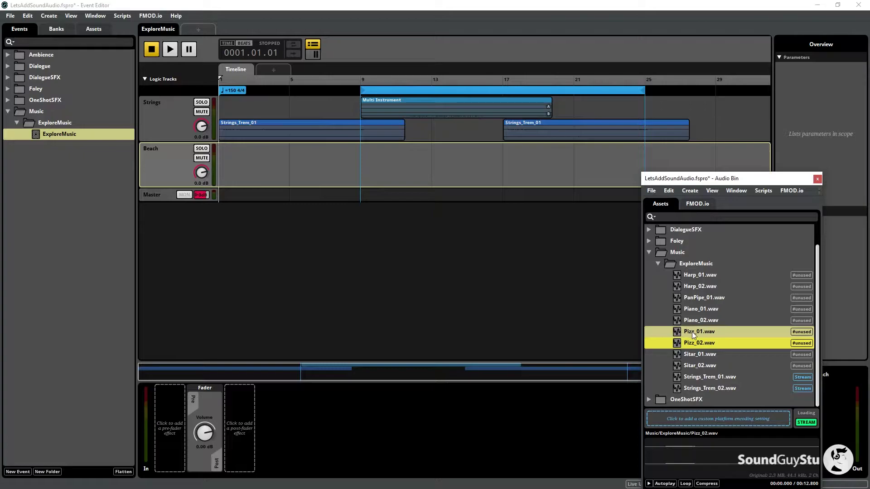
pyautogui.moveTo(692, 332); pyautogui.dragTo(395, 146)
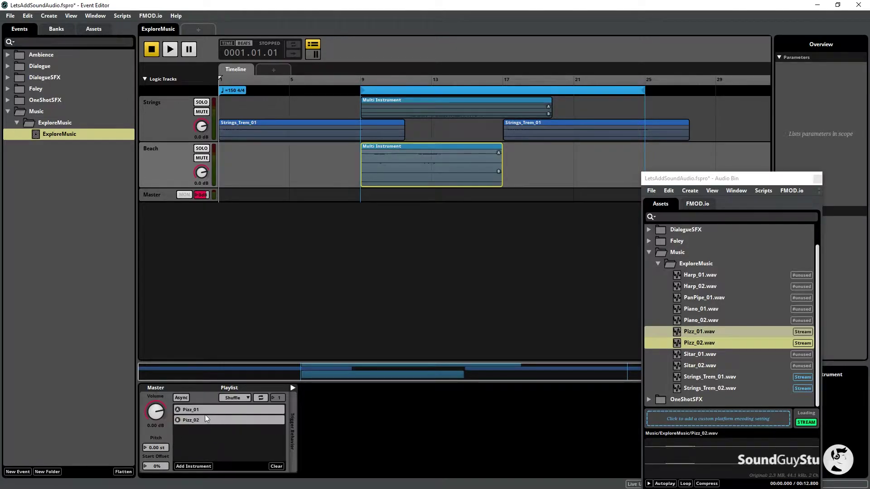
# Step: Add an empty Single Instrument to the Beach Multi Instrument's playlist and undo the extra Multi Instrument entry
pyautogui.click(194, 466)
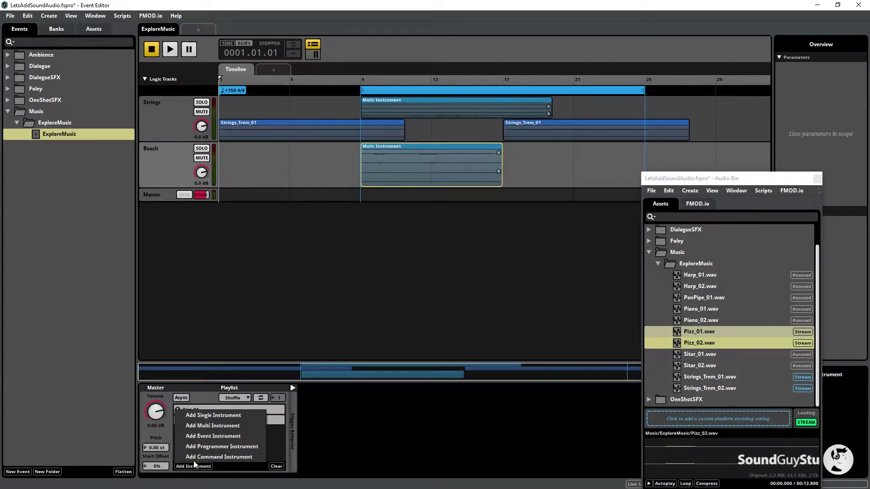
pyautogui.click(201, 415)
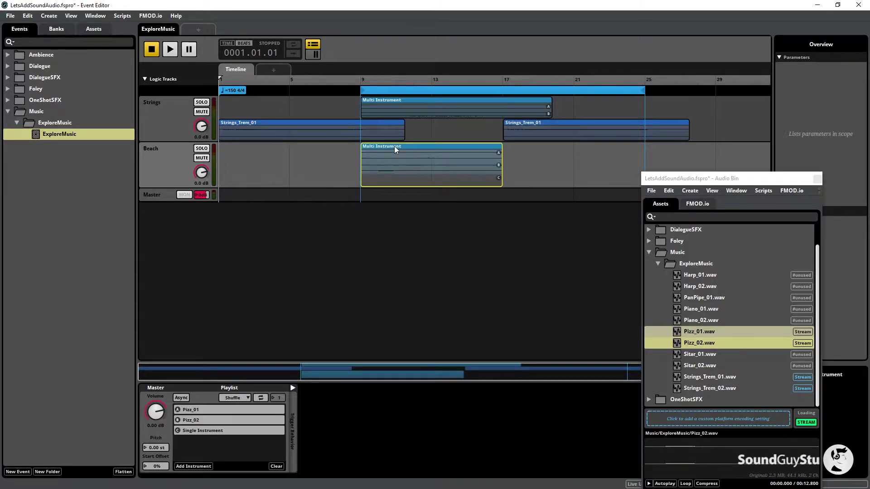
pyautogui.click(656, 80)
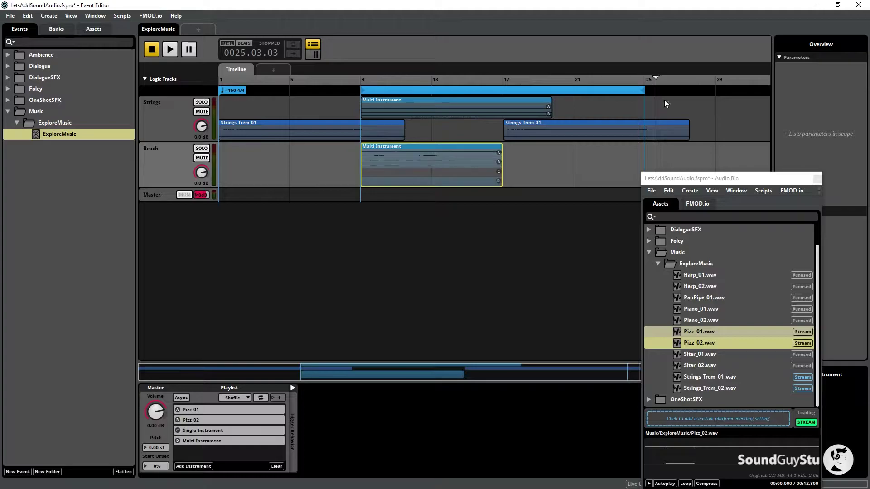
pyautogui.hotkey('ctrl', 'z')
pyautogui.click(666, 149)
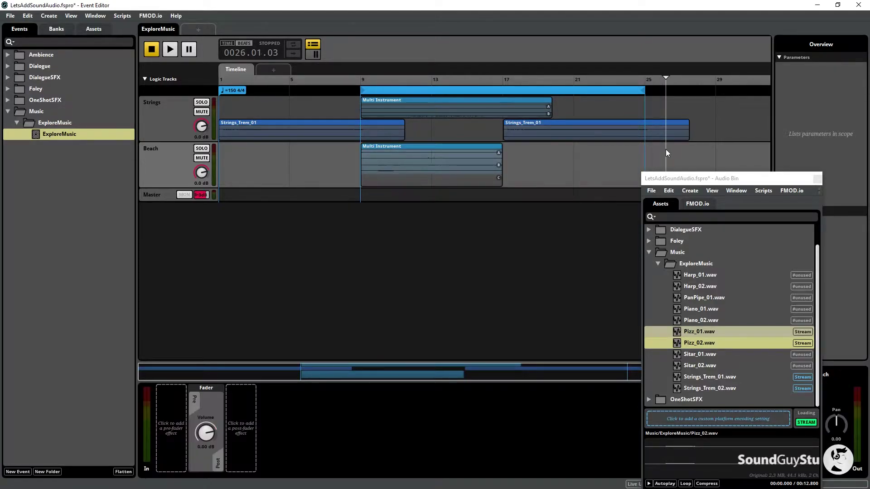
# Step: Paste a copy of the Pizz Multi Instrument on the Beach track at bar 17, directly after the first one
pyautogui.hotkey('ctrl', 'v')
pyautogui.moveTo(684, 149); pyautogui.dragTo(534, 148)
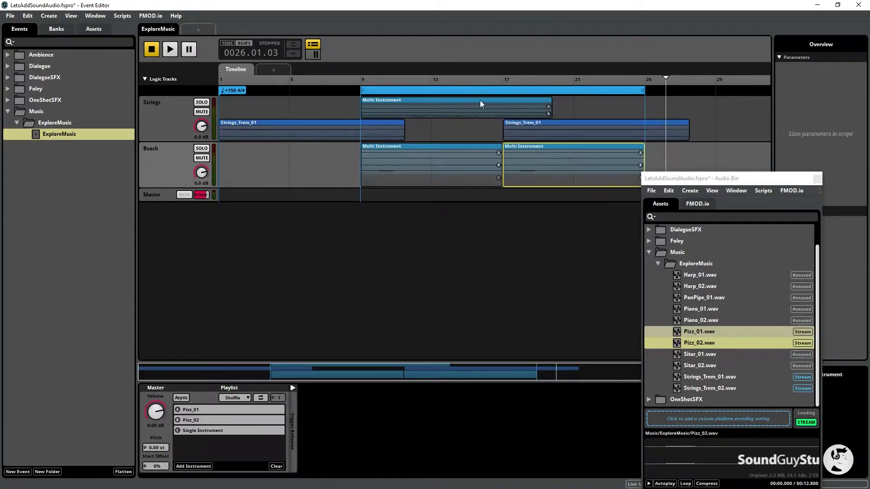
pyautogui.click(439, 150)
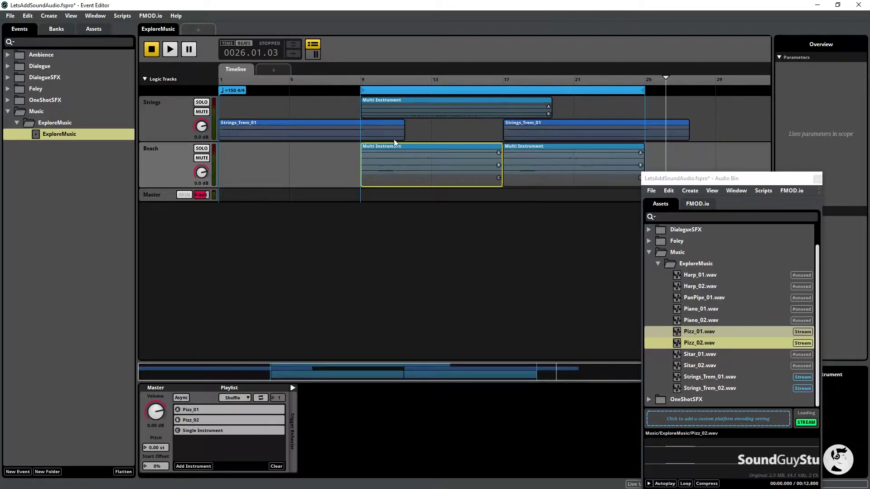
# Step: Solo the Beach track and play the event from bar 9 to listen to the Pizz instruments
pyautogui.click(202, 148)
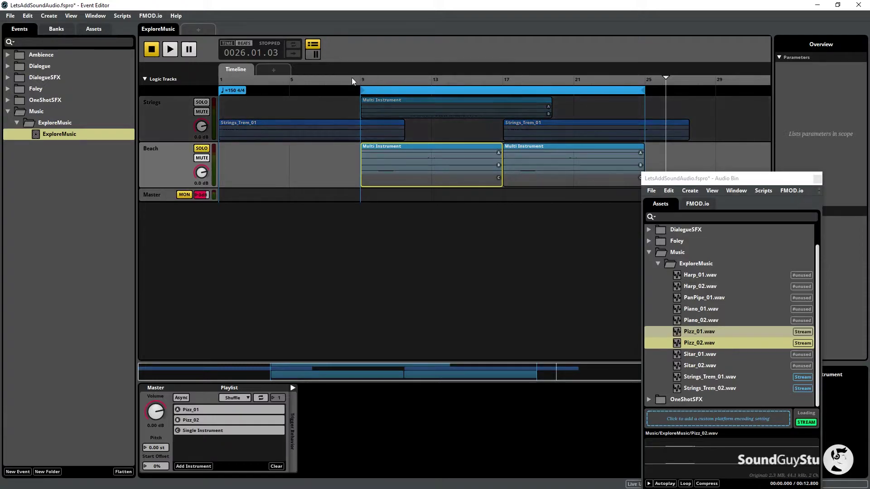
pyautogui.click(360, 80)
pyautogui.press('space')
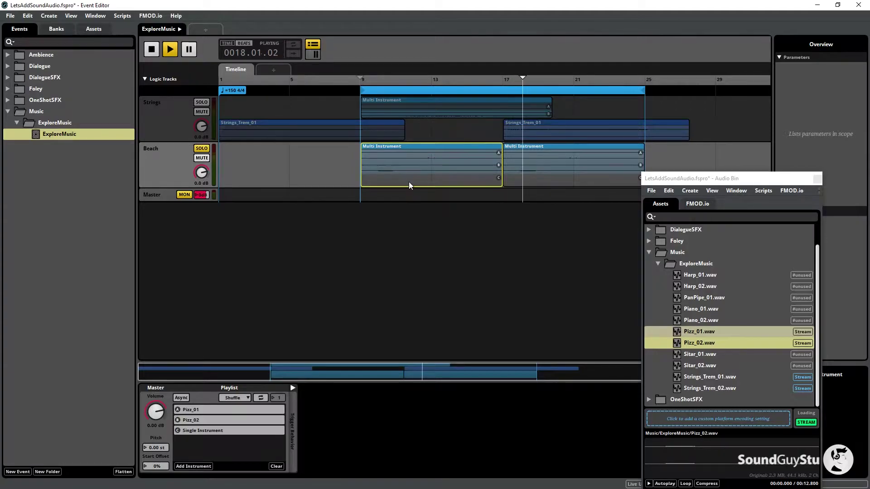
pyautogui.press('space')
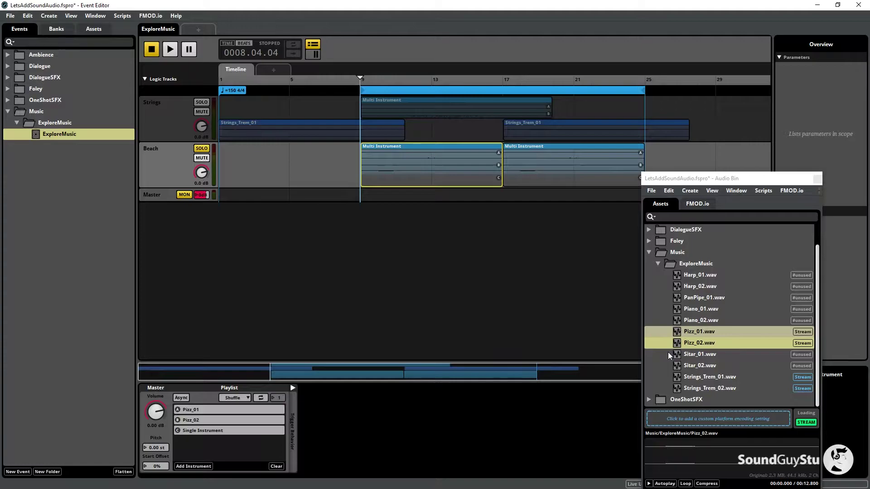
# Step: Place Harp_01.wav and Harp_02.wav together as a Multi Instrument on the Beach track, past the end of the loop region
pyautogui.click(700, 276)
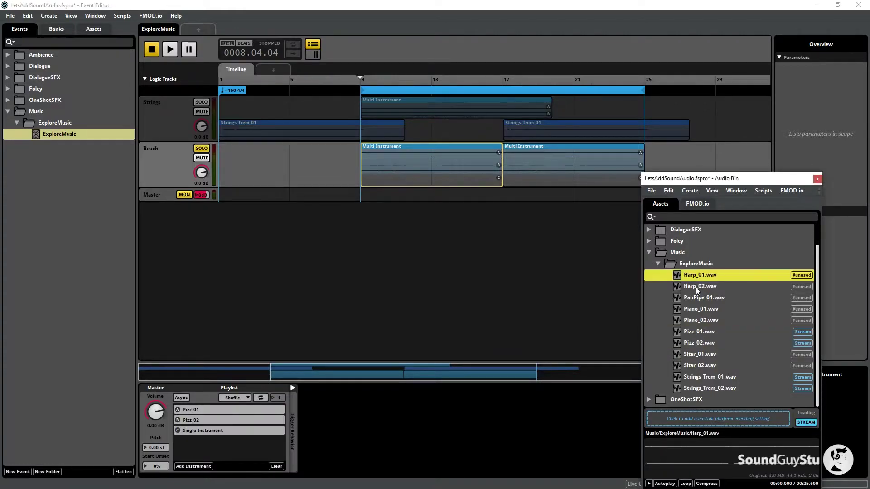
pyautogui.keyDown('shift'); pyautogui.click(696, 288); pyautogui.keyUp('shift')
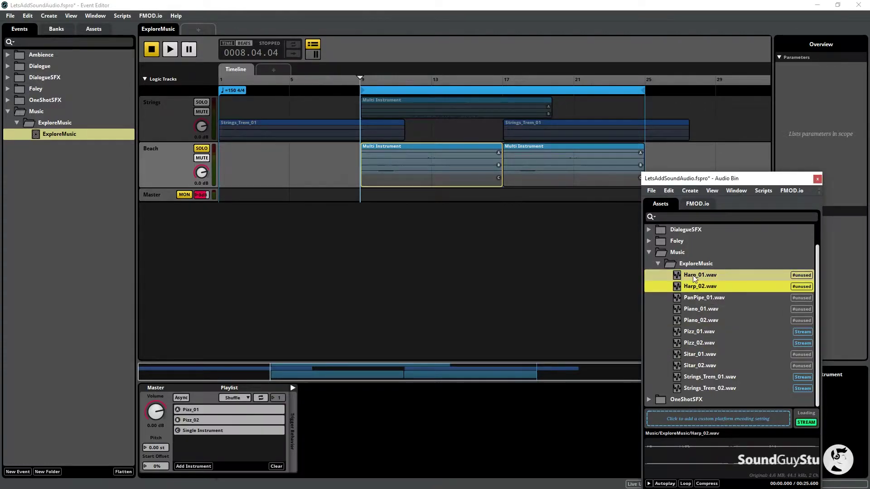
pyautogui.click(501, 273)
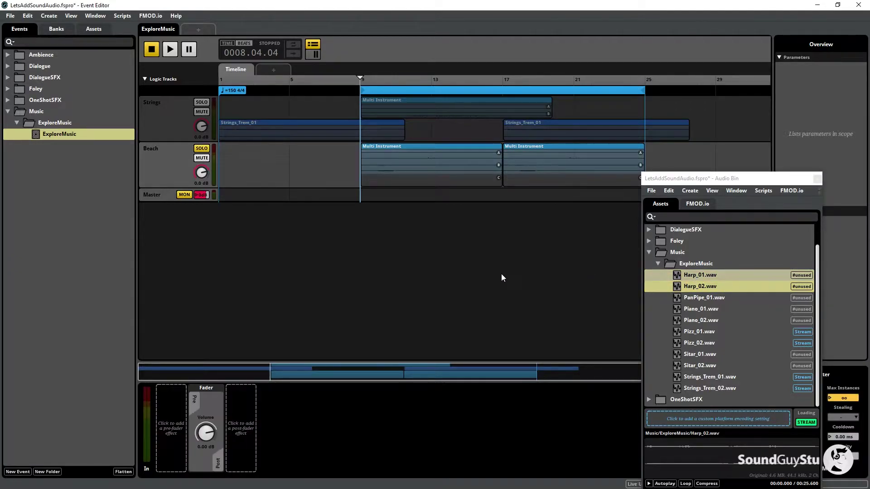
pyautogui.scroll(-1, 501, 273)
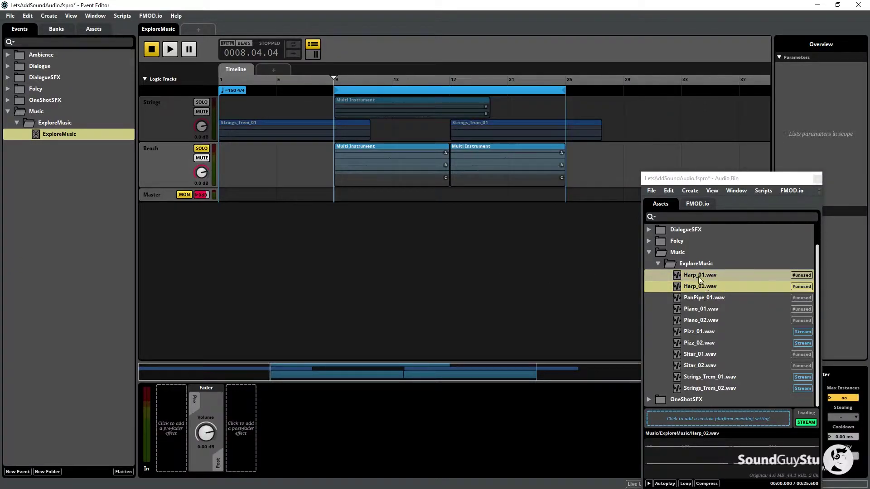
pyautogui.moveTo(689, 276); pyautogui.dragTo(601, 164)
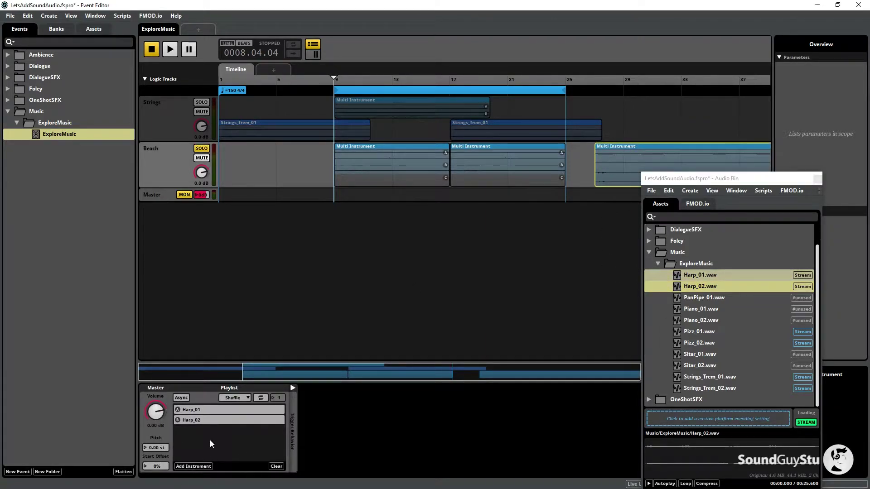
# Step: Add an empty Single Instrument to the Harp Multi Instrument's playlist and move the instrument below the Pizz ones at bar 9
pyautogui.click(199, 466)
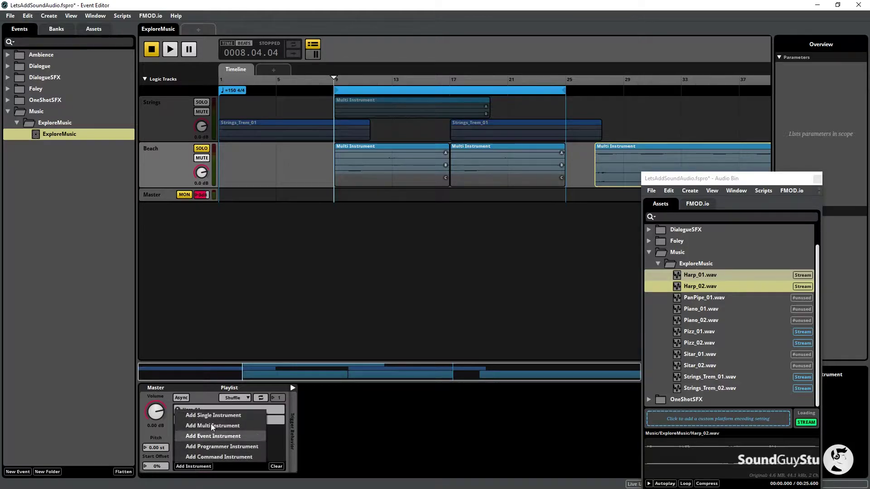
pyautogui.click(212, 415)
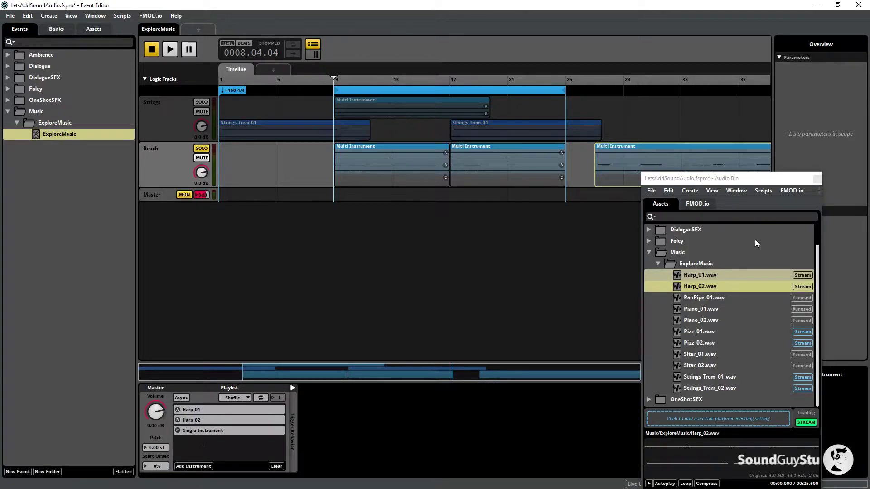
pyautogui.moveTo(649, 146); pyautogui.dragTo(389, 178)
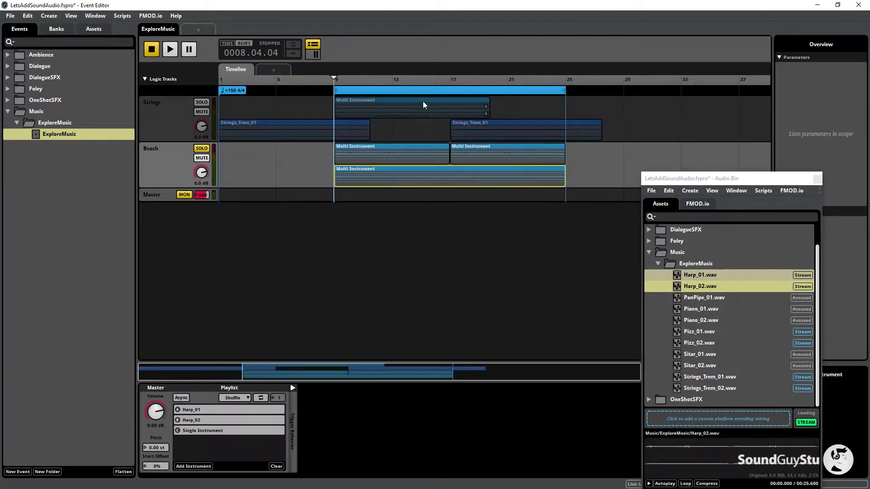
# Step: Play the soloed Beach track from bar 9 to hear the Harp and Pizz layers together
pyautogui.click(202, 149)
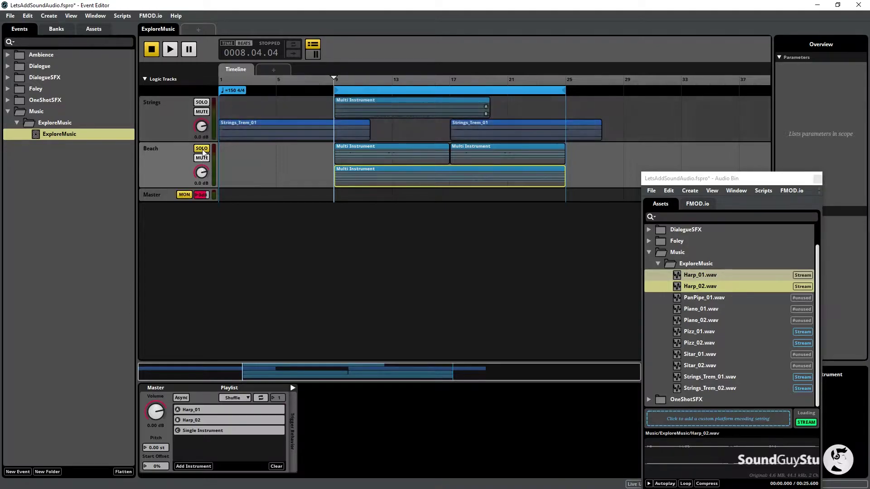
pyautogui.click(202, 150)
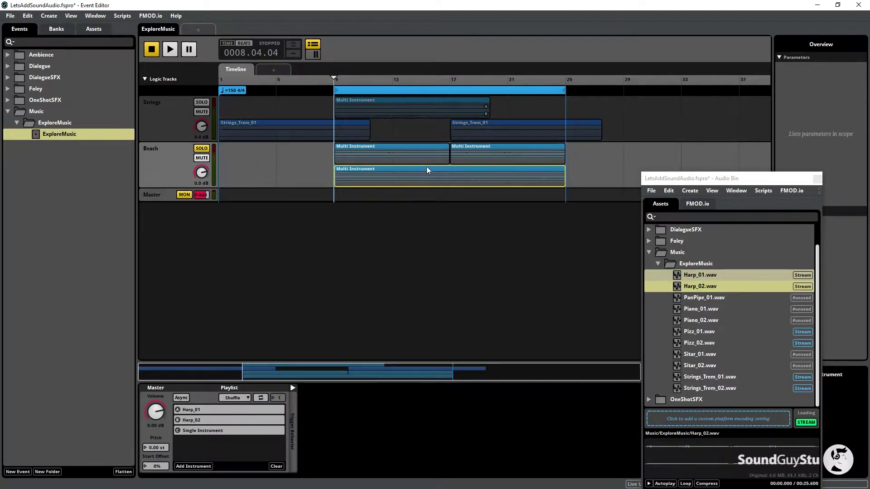
pyautogui.press('space')
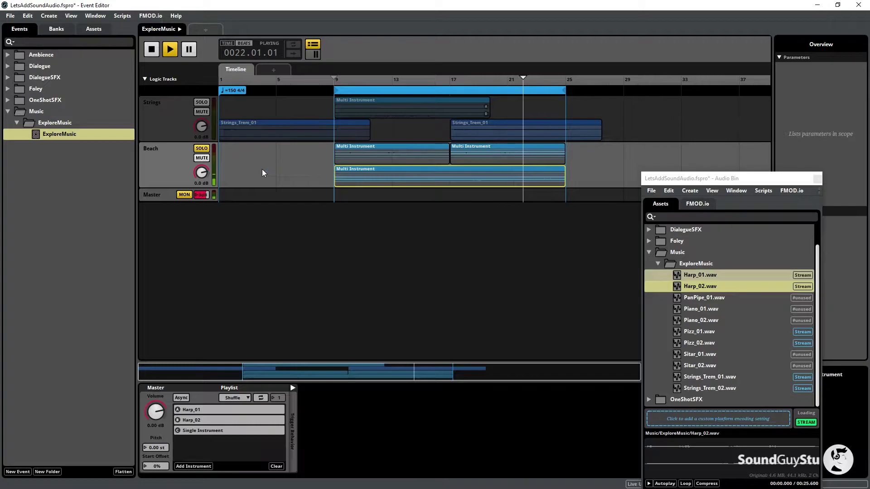
pyautogui.press('space')
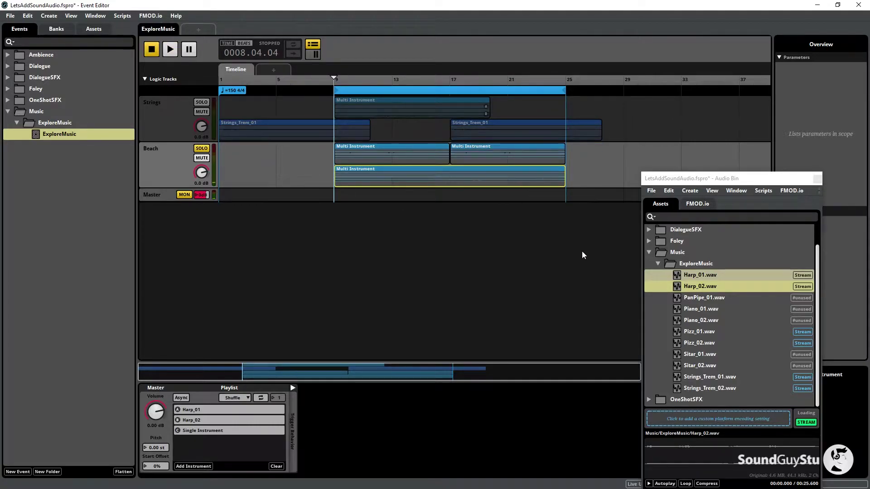
# Step: Place Piano_01.wav and Piano_02.wav together as a Multi Instrument on the Beach track, past the end of the loop region
pyautogui.click(692, 312)
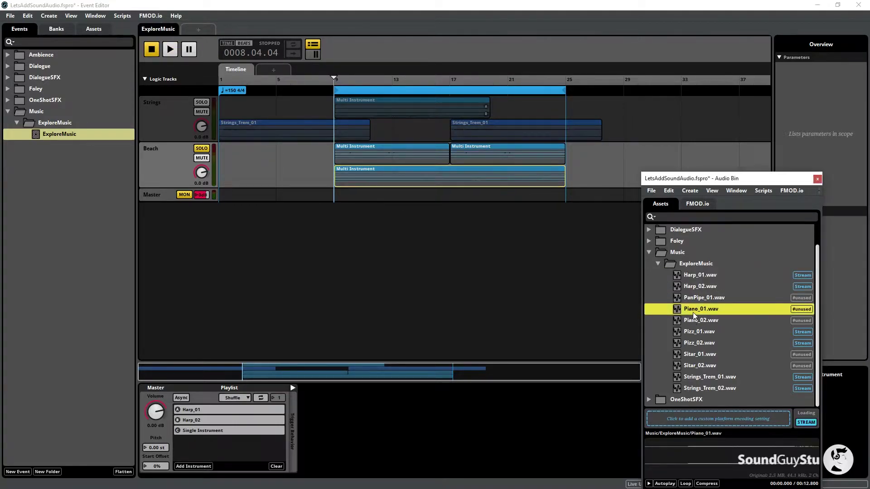
pyautogui.keyDown('shift'); pyautogui.click(693, 320); pyautogui.keyUp('shift')
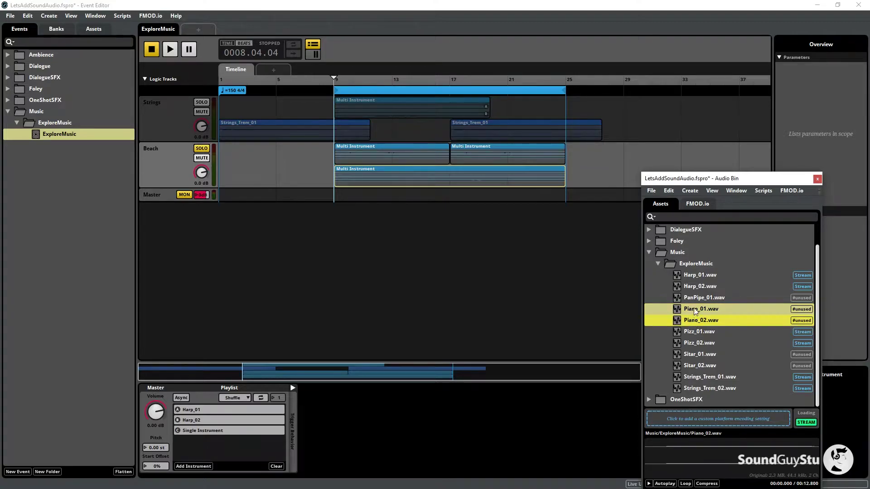
pyautogui.moveTo(693, 307); pyautogui.dragTo(615, 151)
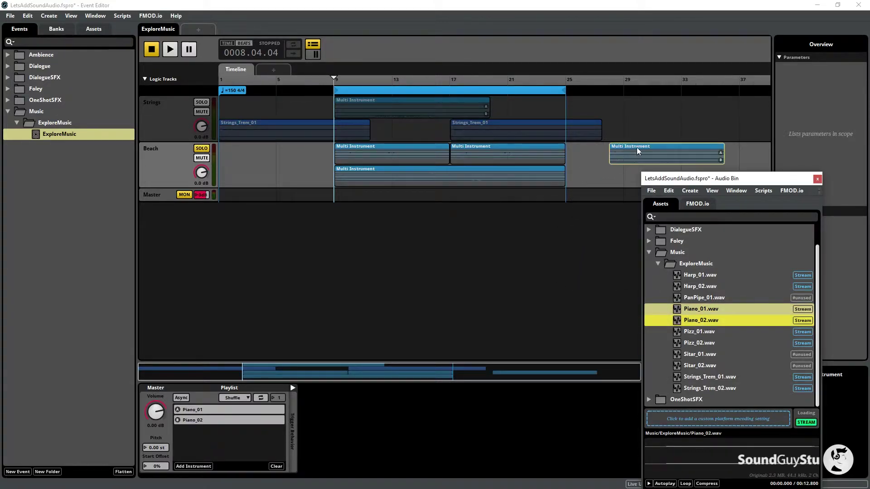
# Step: Add an empty Single Instrument to the Piano Multi Instrument's playlist and move the instrument to bar 13 on the Beach track
pyautogui.click(193, 466)
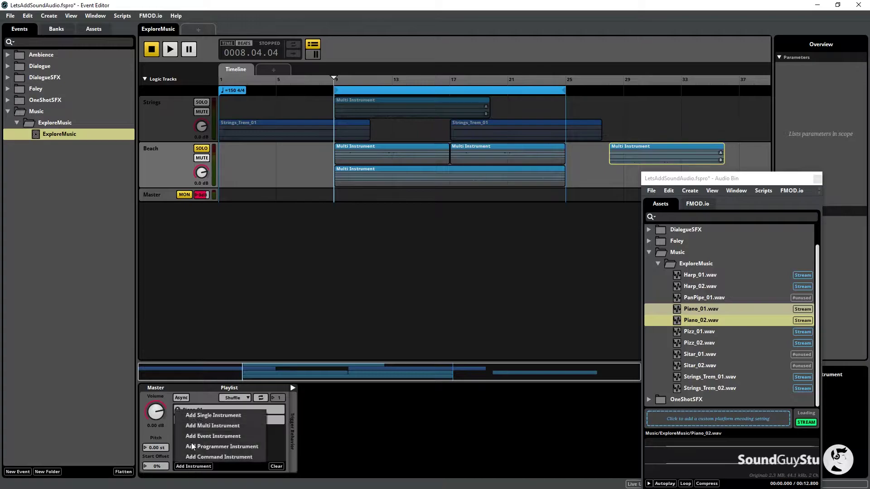
pyautogui.click(229, 415)
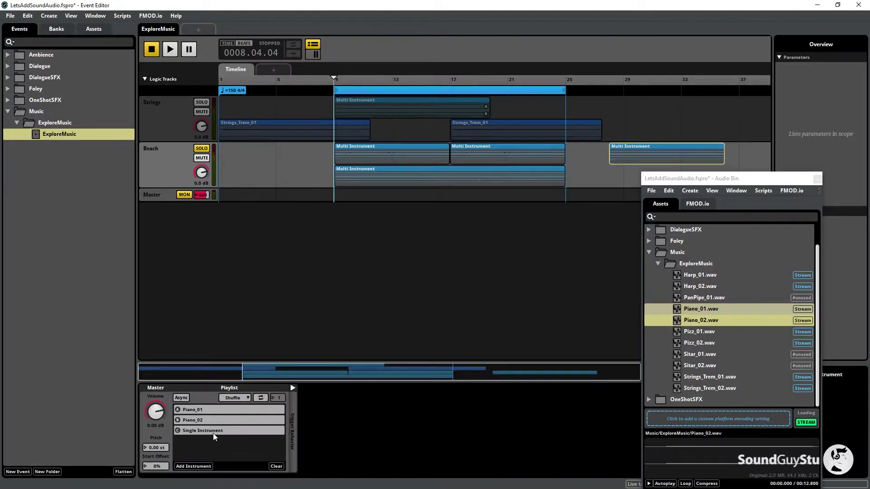
pyautogui.moveTo(654, 145); pyautogui.dragTo(436, 163)
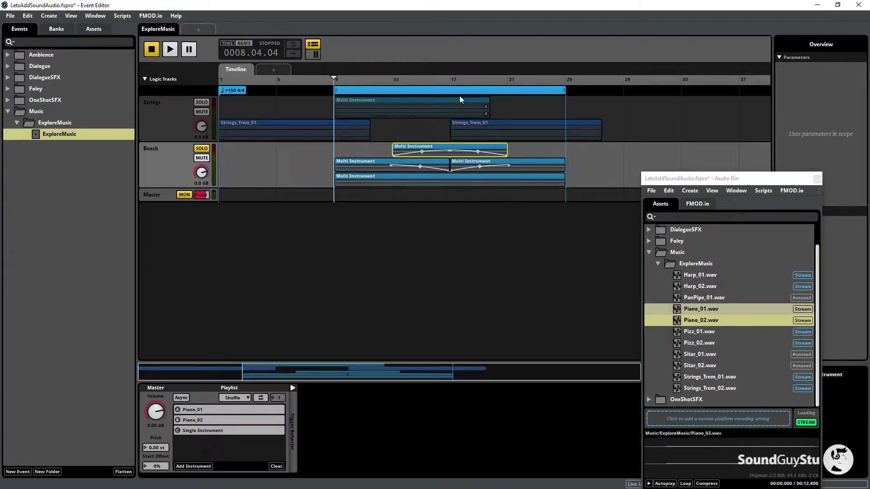
# Step: Remove the automatic fade curves from the overlapping Piano and Pizz Multi Instruments on the Beach track
pyautogui.moveTo(519, 146); pyautogui.dragTo(413, 165)
pyautogui.rightClick(470, 164)
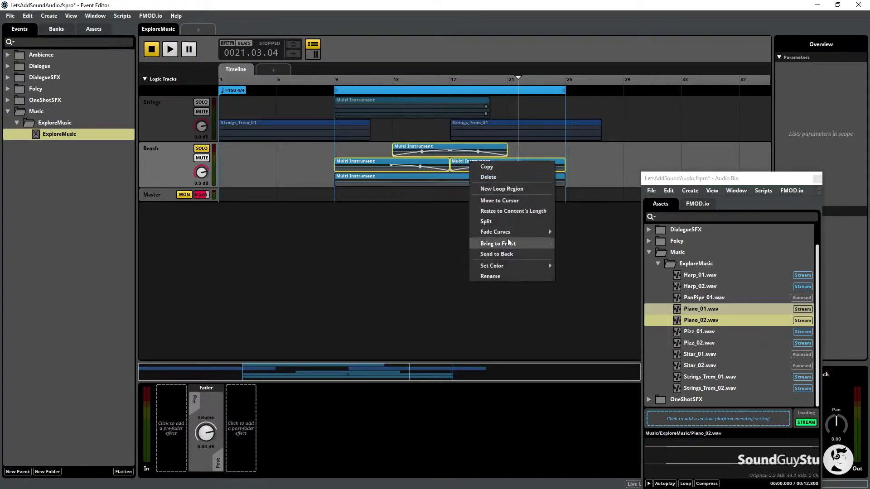
pyautogui.click(603, 231)
pyautogui.rightClick(495, 162)
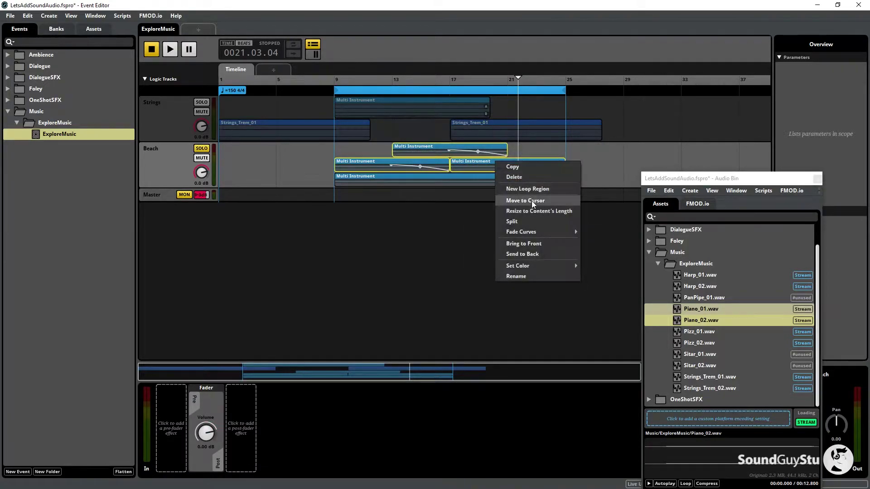
pyautogui.click(607, 231)
pyautogui.click(602, 164)
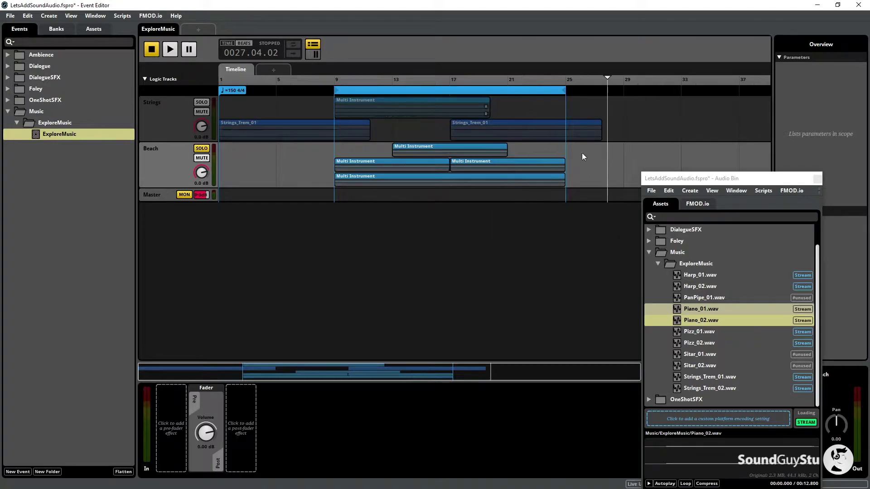
# Step: Play the soloed Beach track from bar 9 to listen to the Pizz, Harp and Piano layers
pyautogui.moveTo(332, 79); pyautogui.dragTo(333, 78)
pyautogui.press('space')
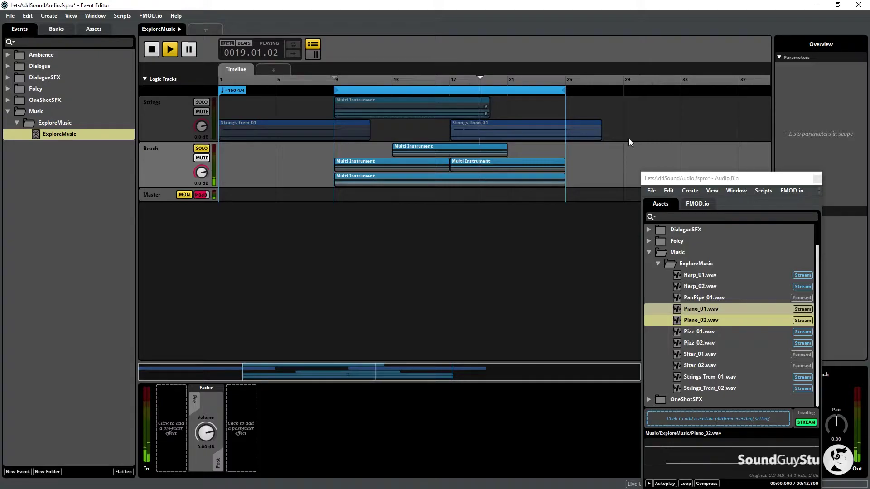
pyautogui.press('space')
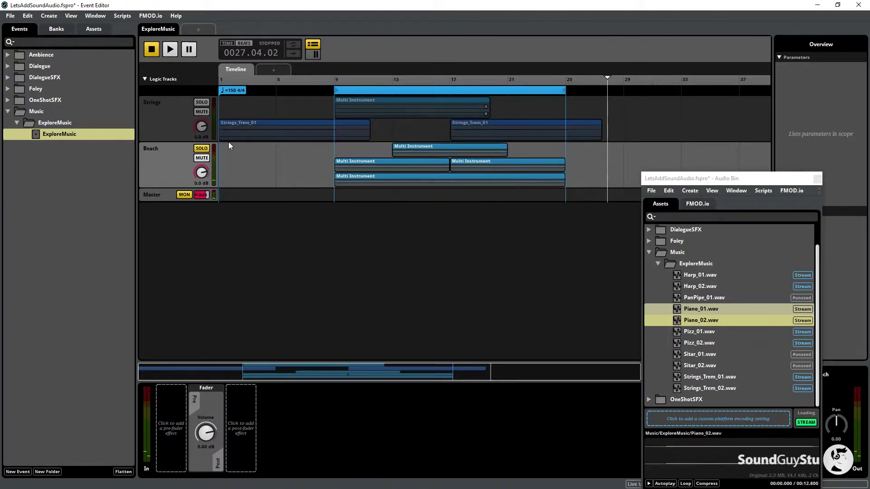
# Step: Add a new audio track below Beach and name it Forest
pyautogui.rightClick(162, 159)
pyautogui.click(168, 162)
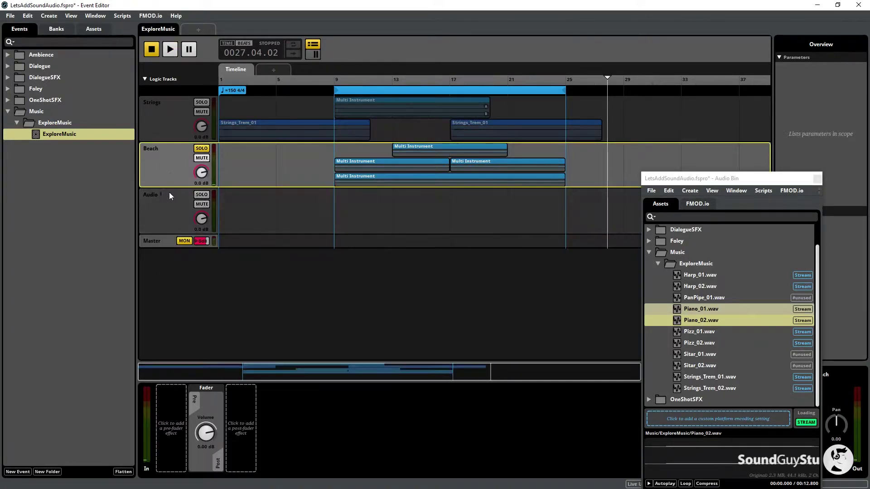
pyautogui.click(148, 193)
pyautogui.doubleClick(151, 195)
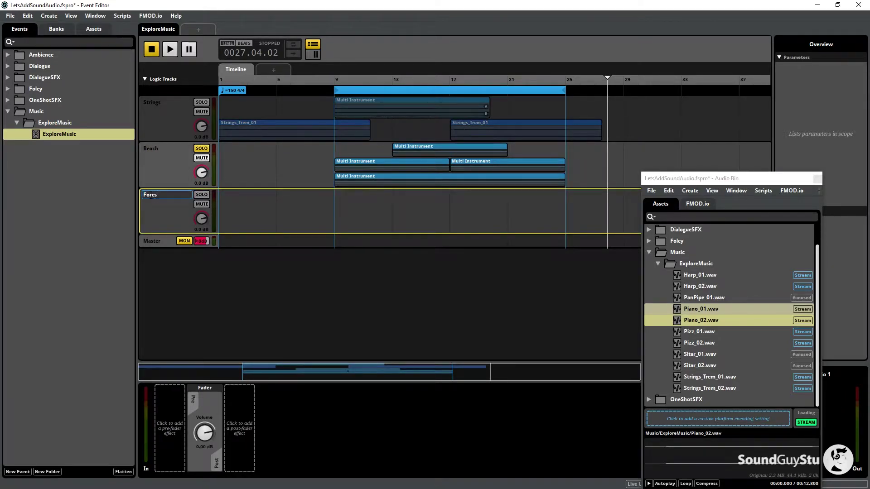
pyautogui.press('Return')
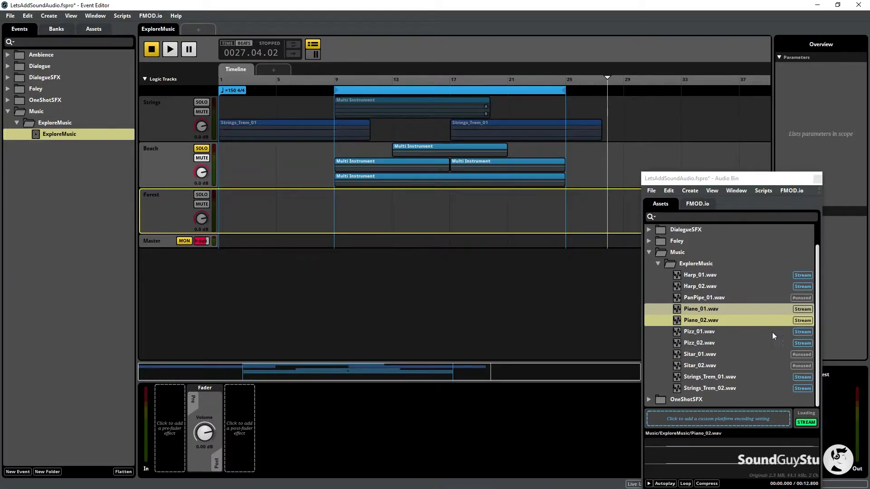
# Step: Place Sitar_01.wav and Sitar_02.wav together as a Multi Instrument on the Forest track at bar 9
pyautogui.click(705, 356)
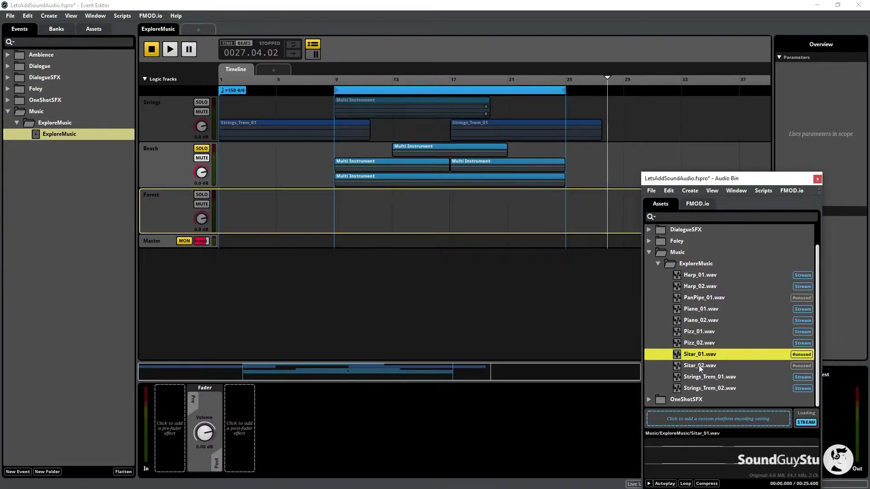
pyautogui.keyDown('shift'); pyautogui.click(700, 367); pyautogui.keyUp('shift')
pyautogui.moveTo(699, 366); pyautogui.dragTo(375, 193)
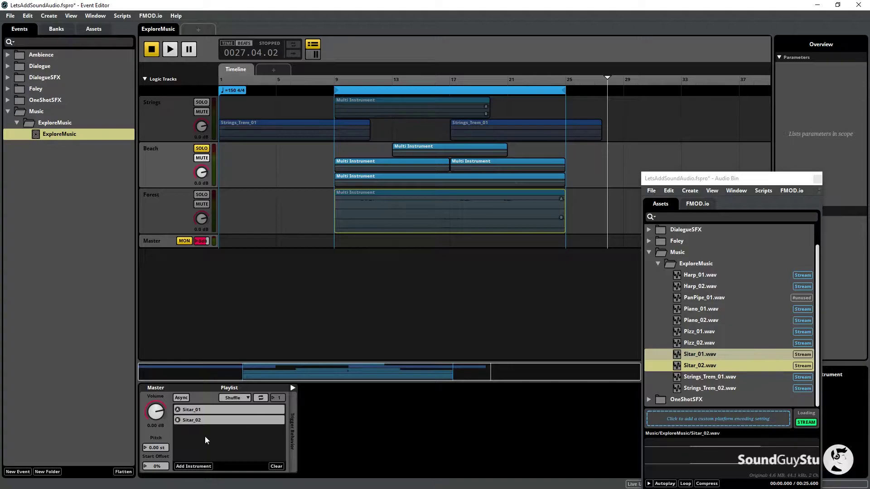
# Step: Add an empty Single Instrument to the Sitar Multi Instrument's playlist and turn off solo on the Beach track
pyautogui.click(191, 467)
pyautogui.click(208, 414)
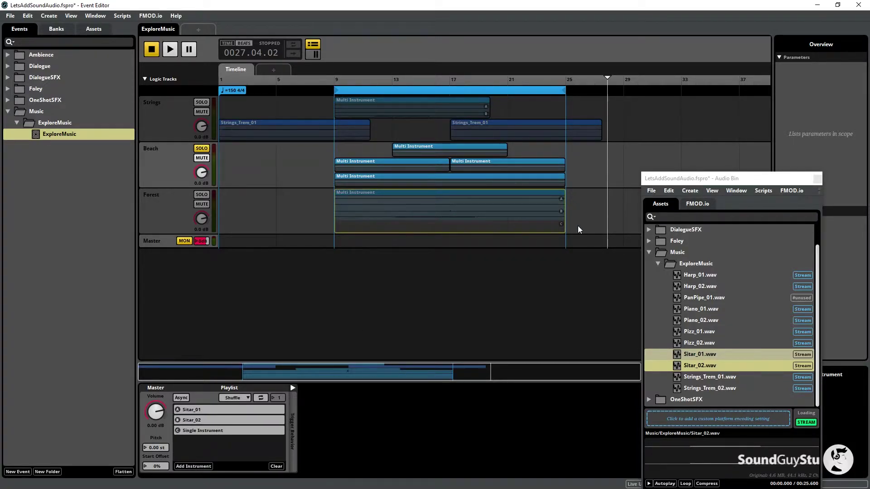
pyautogui.click(201, 148)
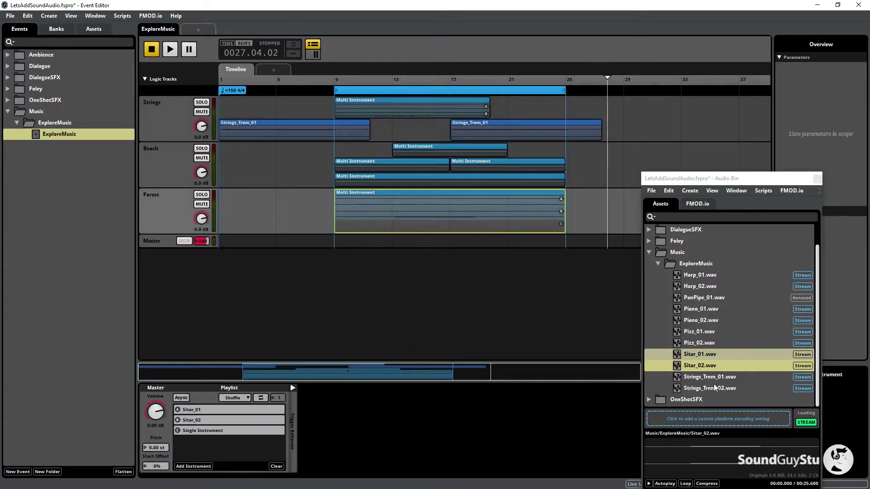
# Step: Place PanPipe_01.wav and Piano_01.wav together as a Multi Instrument on the Forest track, just past the loop region
pyautogui.click(703, 296)
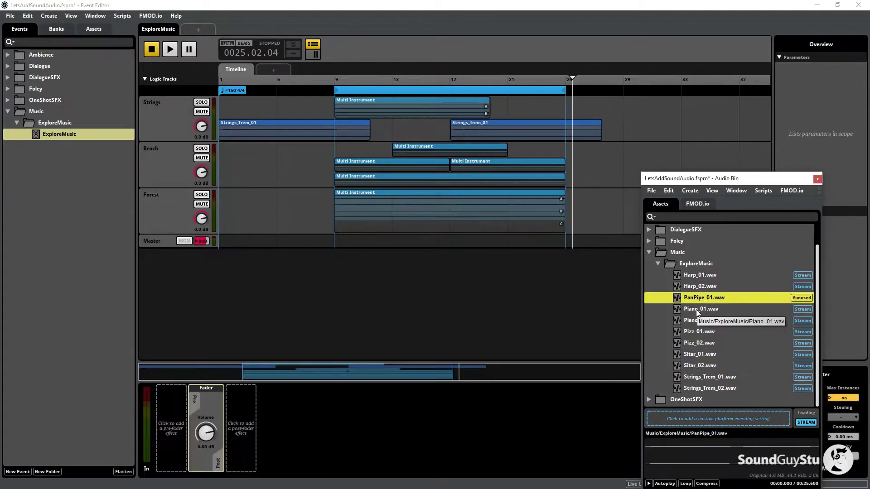
pyautogui.click(698, 310)
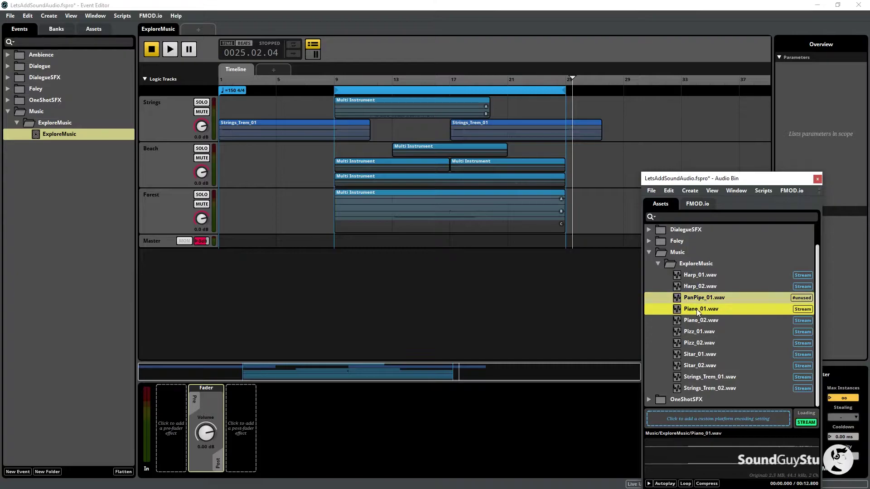
pyautogui.moveTo(697, 304); pyautogui.dragTo(609, 205)
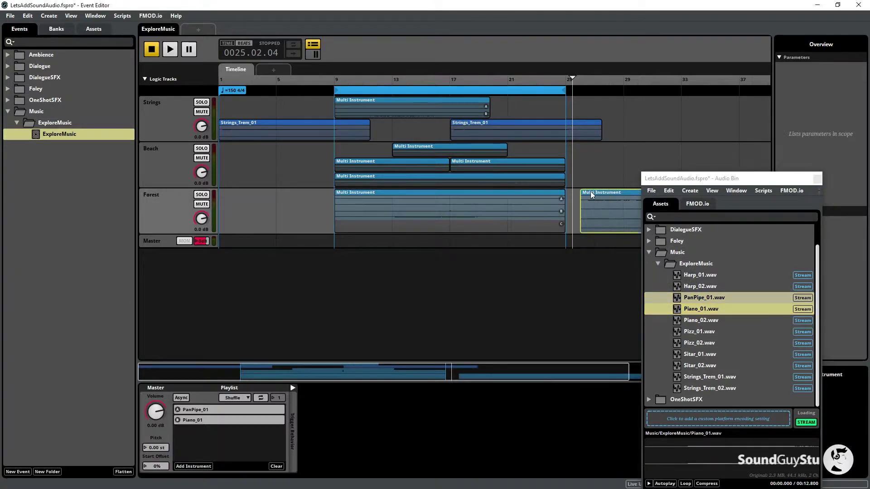
# Step: Add an empty Single Instrument to the new Multi Instrument's playlist and remove Piano_01 from it
pyautogui.moveTo(710, 181); pyautogui.dragTo(287, 26)
pyautogui.click(631, 196)
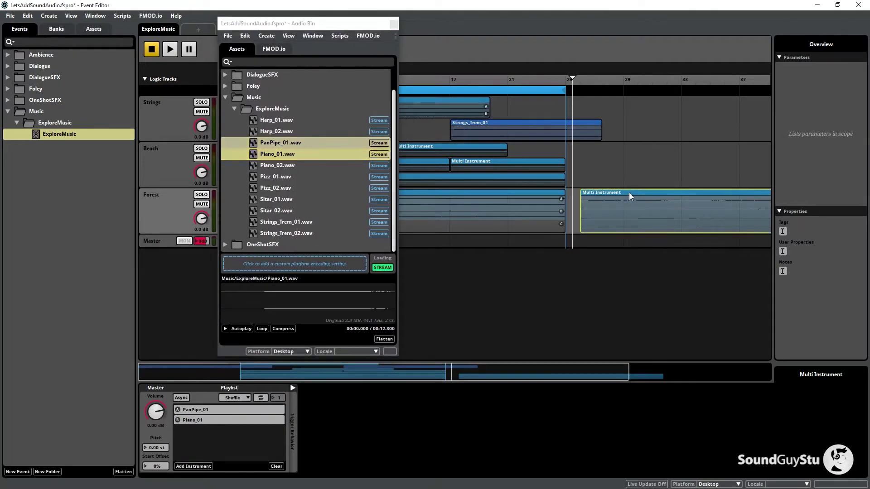
pyautogui.click(195, 466)
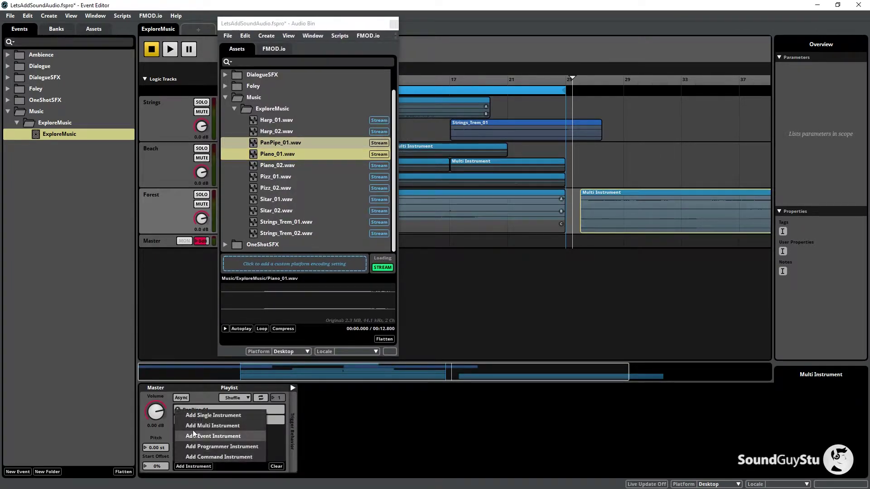
pyautogui.click(184, 454)
pyautogui.click(196, 420)
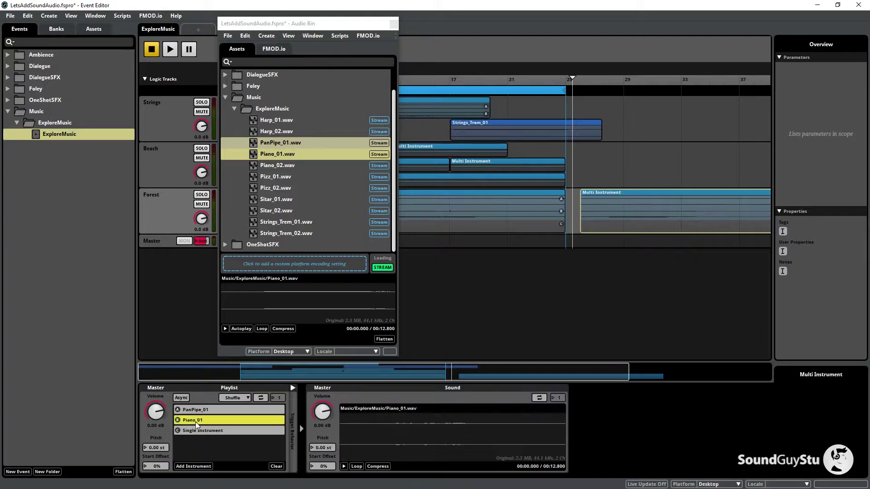
pyautogui.rightClick(221, 416)
pyautogui.click(243, 410)
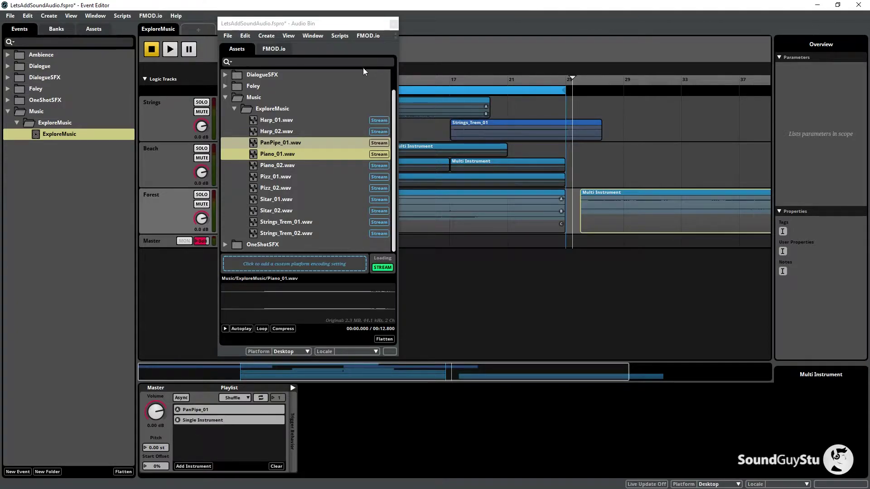
# Step: Close the Audio Bin and move the PanPipe Multi Instrument to bar 9, below the Sitar instrument on the Forest track
pyautogui.moveTo(344, 28); pyautogui.dragTo(704, 95)
pyautogui.click(754, 95)
pyautogui.moveTo(633, 195); pyautogui.dragTo(390, 219)
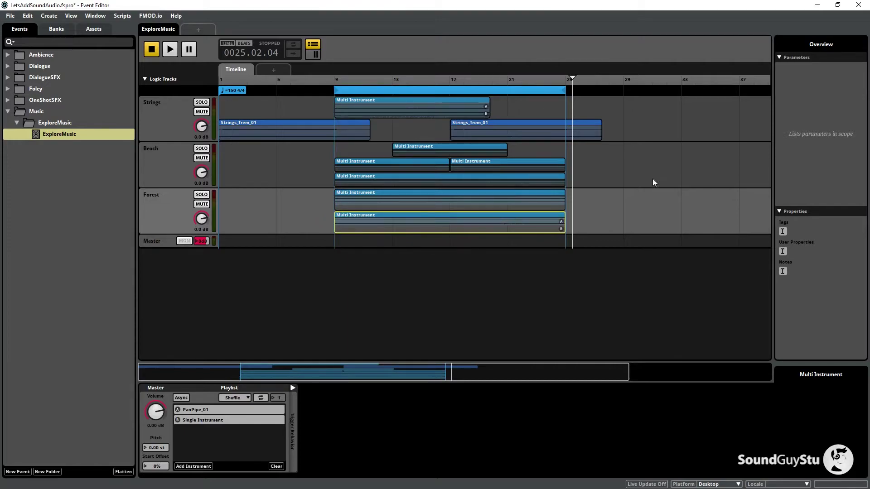
# Step: Solo the Forest track and play it several times from just before bar 9 to listen to the Sitar and PanPipe layers
pyautogui.click(336, 80)
pyautogui.click(202, 194)
pyautogui.moveTo(335, 78); pyautogui.dragTo(332, 80)
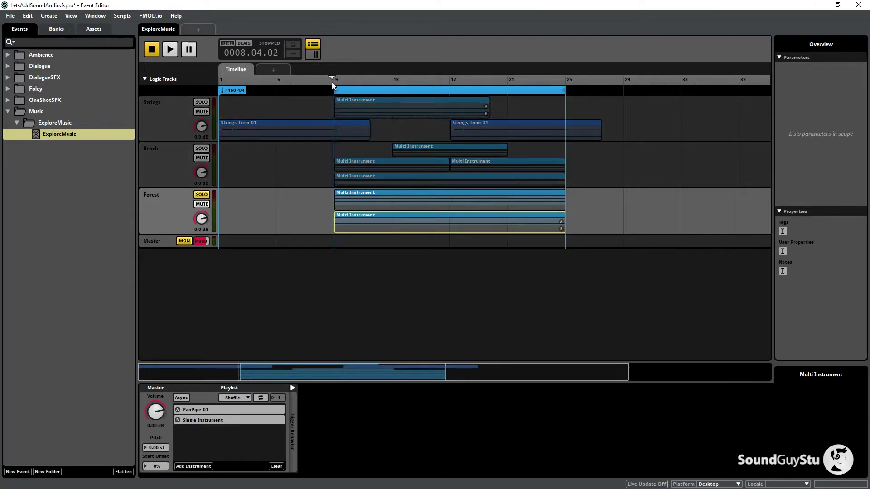
pyautogui.press('space')
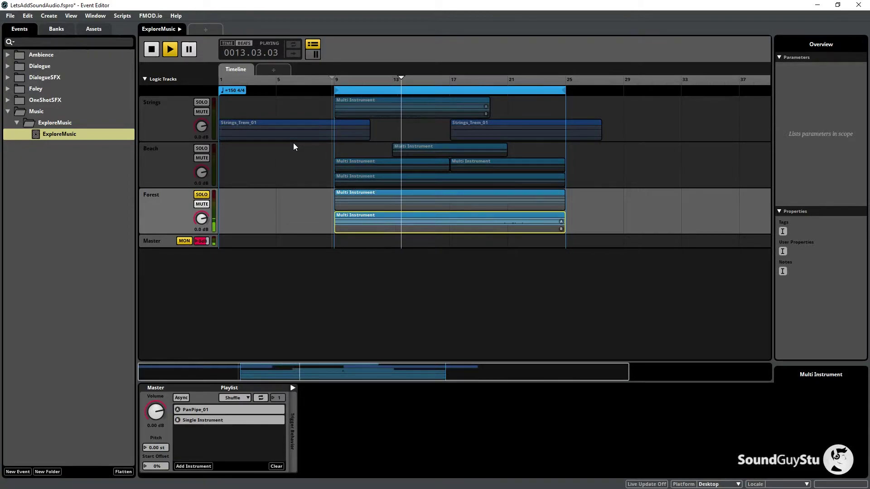
pyautogui.press('space')
pyautogui.press('space')
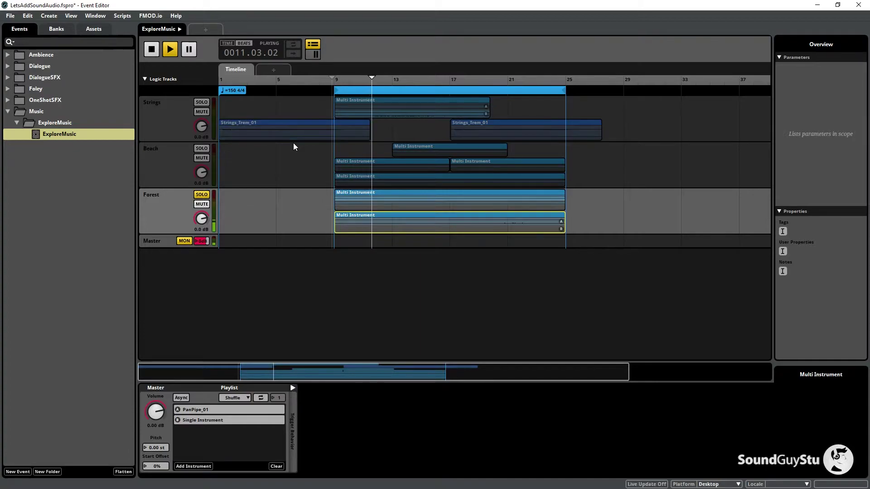
pyautogui.press('space')
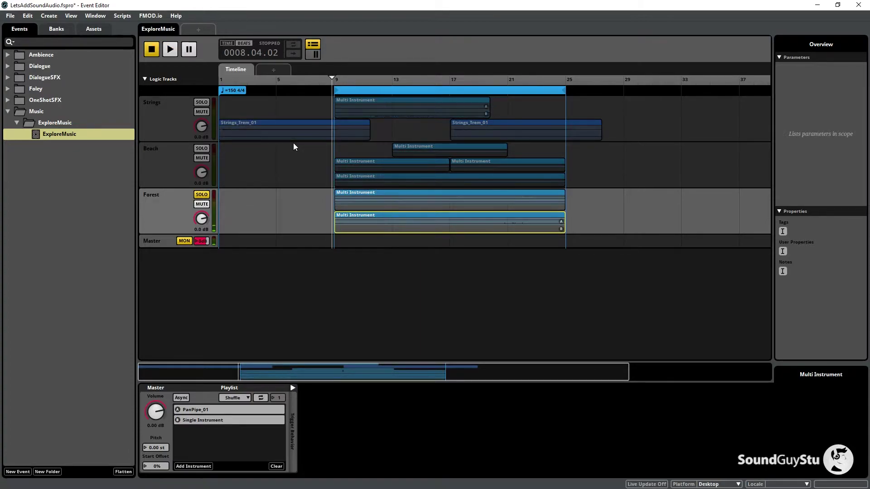
pyautogui.press('space')
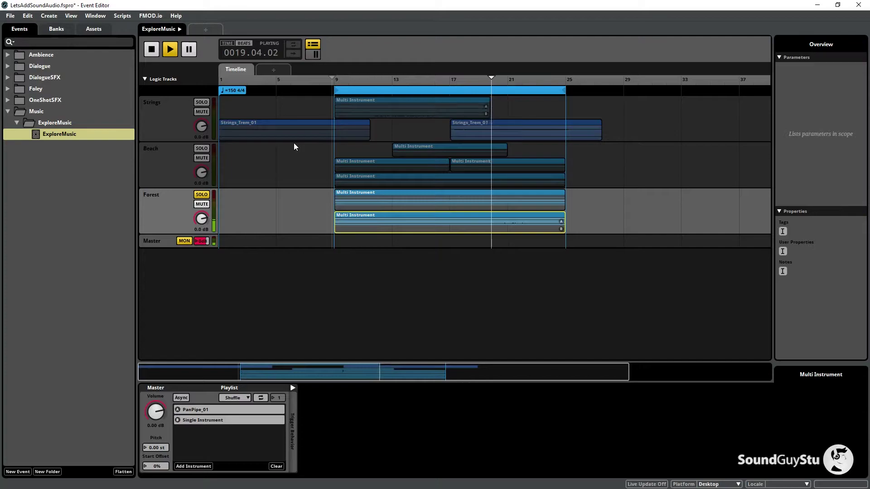
pyautogui.press('space')
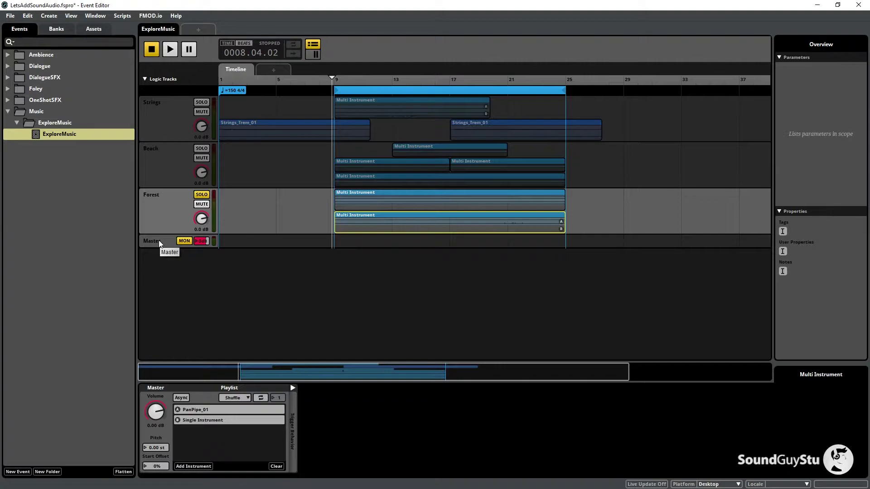
# Step: Add an AHDSR modulator to the Master track's volume
pyautogui.rightClick(203, 243)
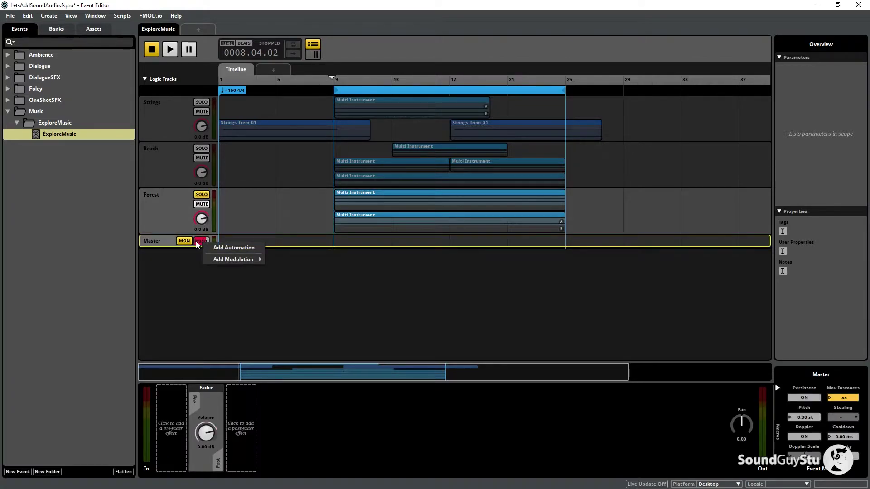
pyautogui.moveTo(235, 261)
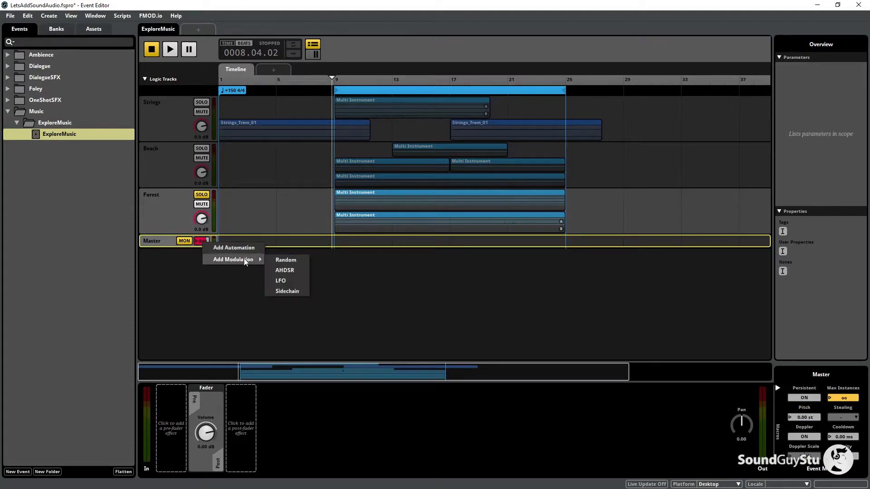
pyautogui.click(294, 272)
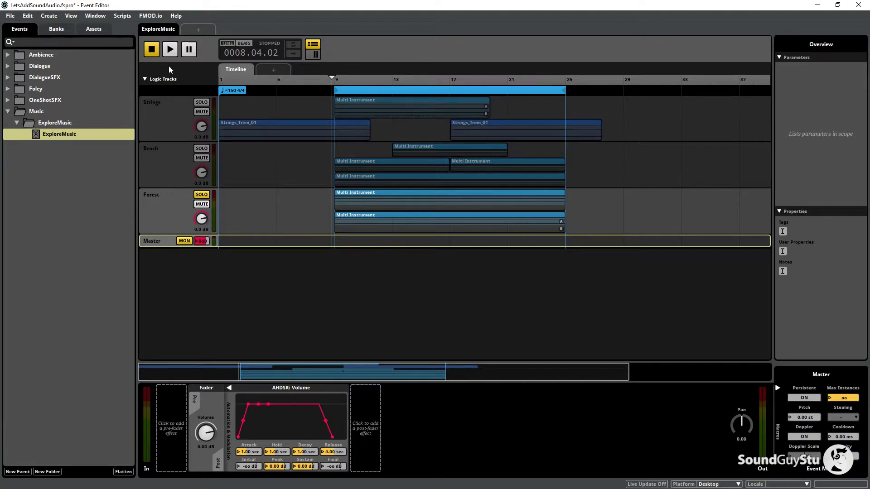
# Step: Test how the event fades out on stopping with the Forest solo turned off, and set the AHDSR release to 5 sec
pyautogui.click(170, 49)
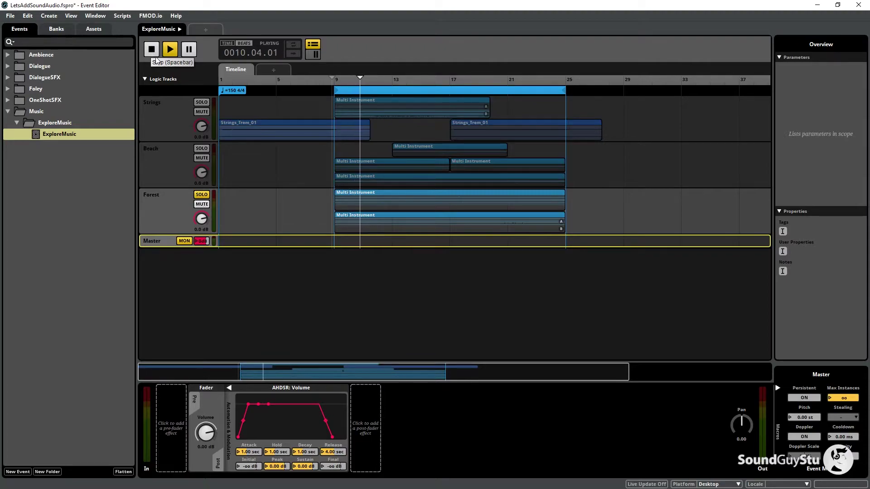
pyautogui.press('space')
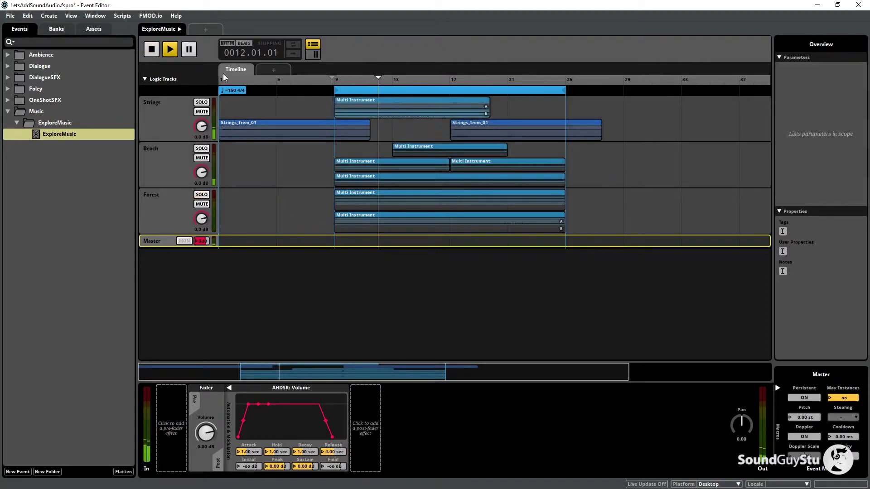
pyautogui.click(170, 50)
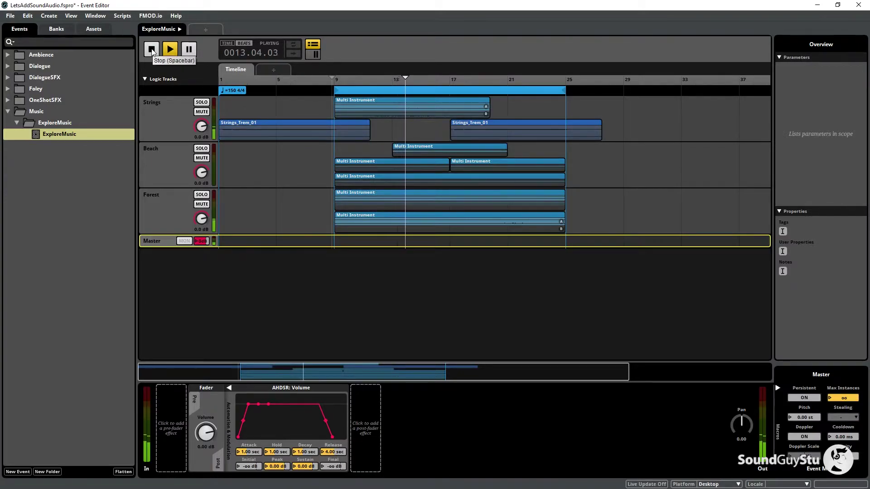
pyautogui.click(152, 51)
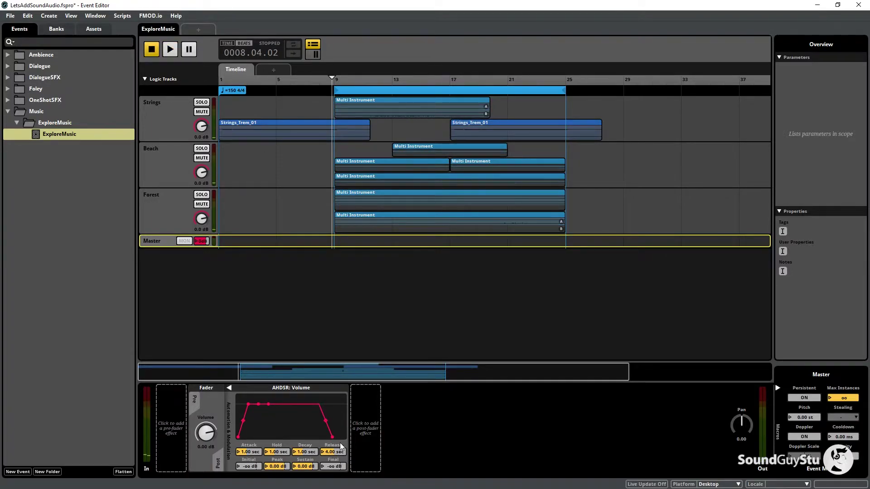
pyautogui.moveTo(336, 450); pyautogui.dragTo(336, 444)
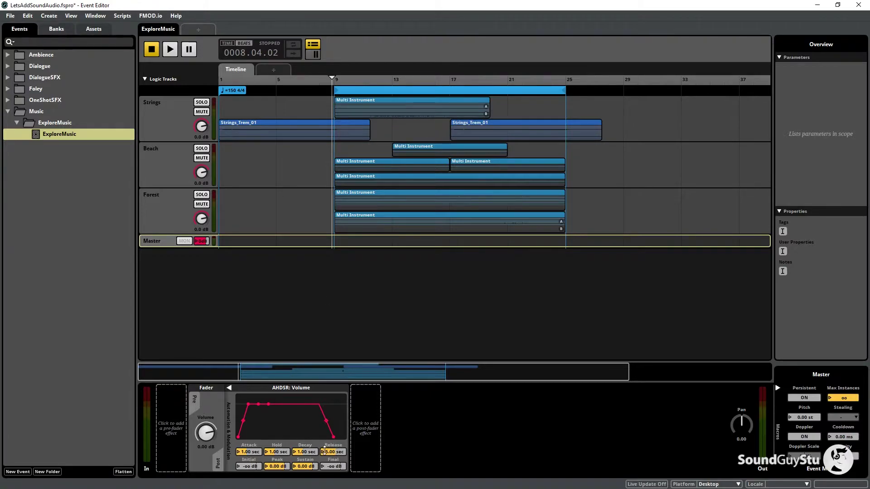
pyautogui.click(304, 180)
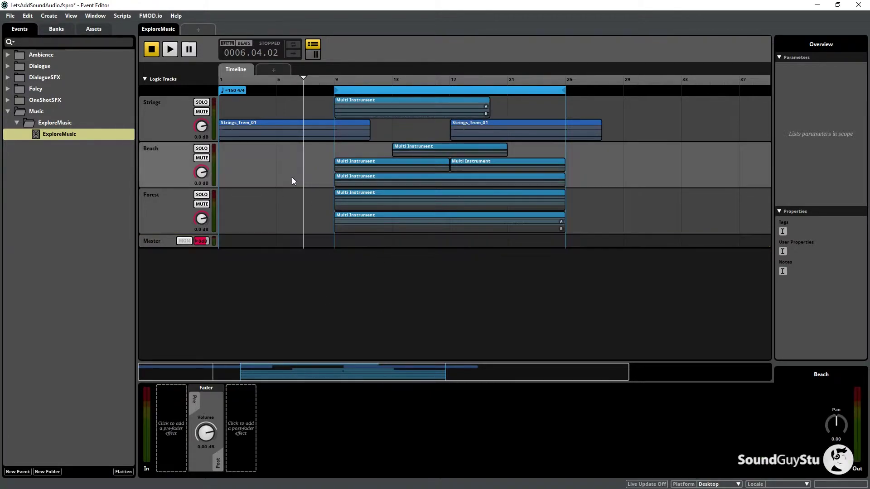
pyautogui.click(164, 202)
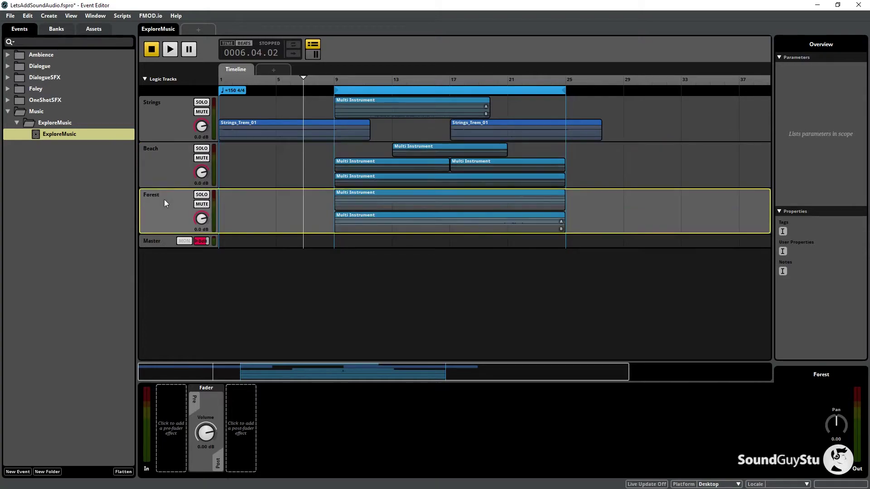
pyautogui.click(161, 150)
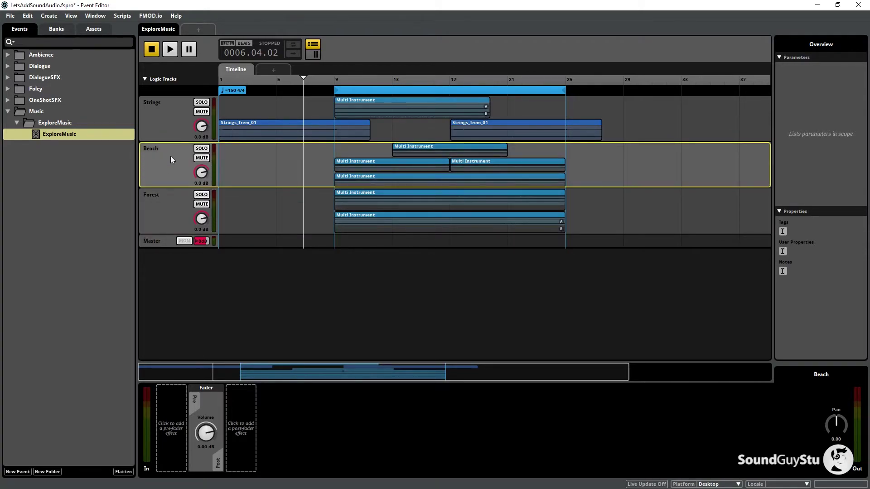
# Step: Create a local continuous user parameter named MusicArea with range 0 to 1, and set its current value to 0
pyautogui.click(274, 71)
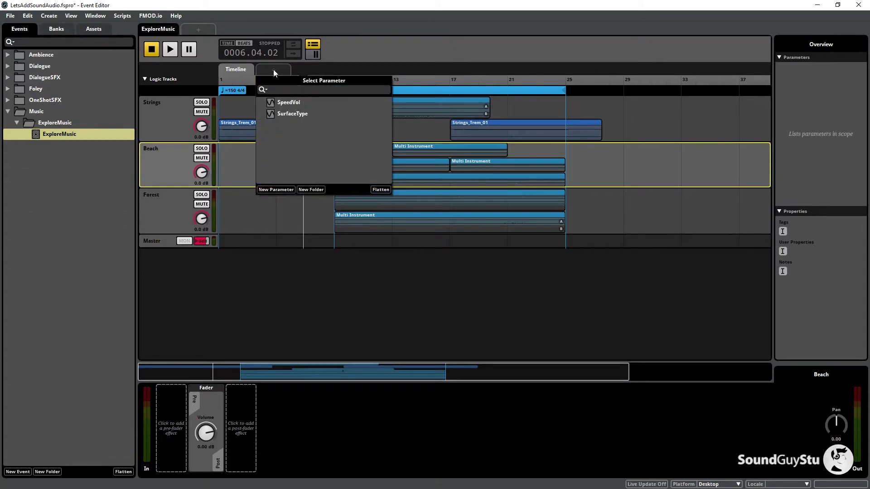
pyautogui.click(282, 189)
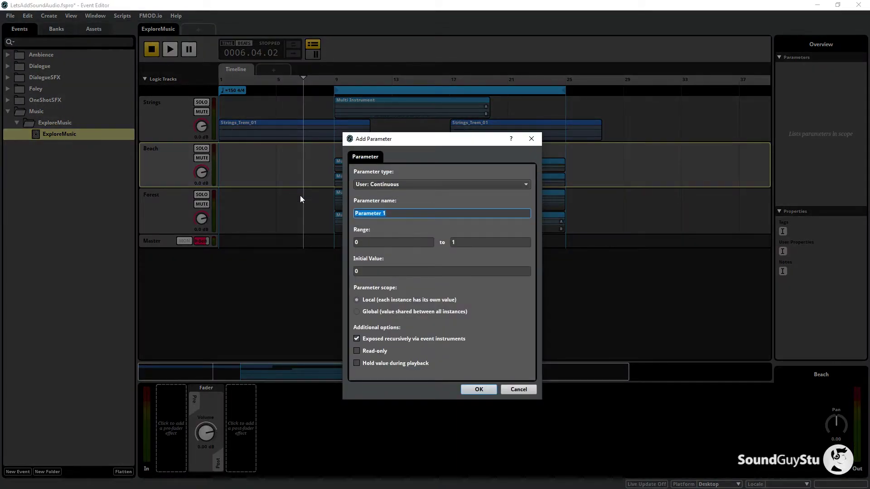
pyautogui.write('MusicArea')
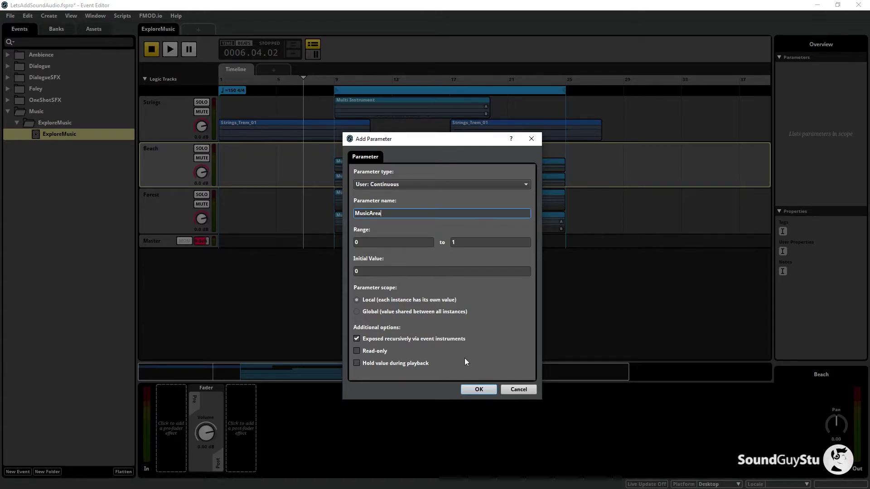
pyautogui.click(476, 390)
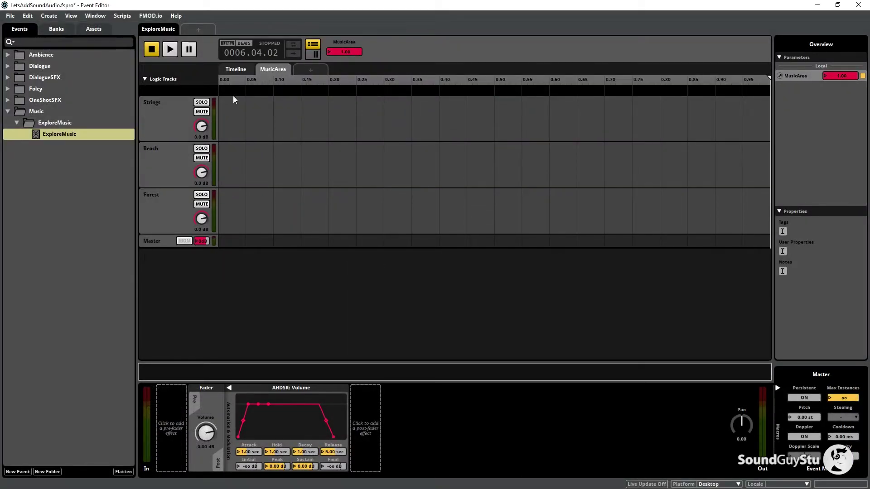
pyautogui.moveTo(228, 82); pyautogui.dragTo(210, 83)
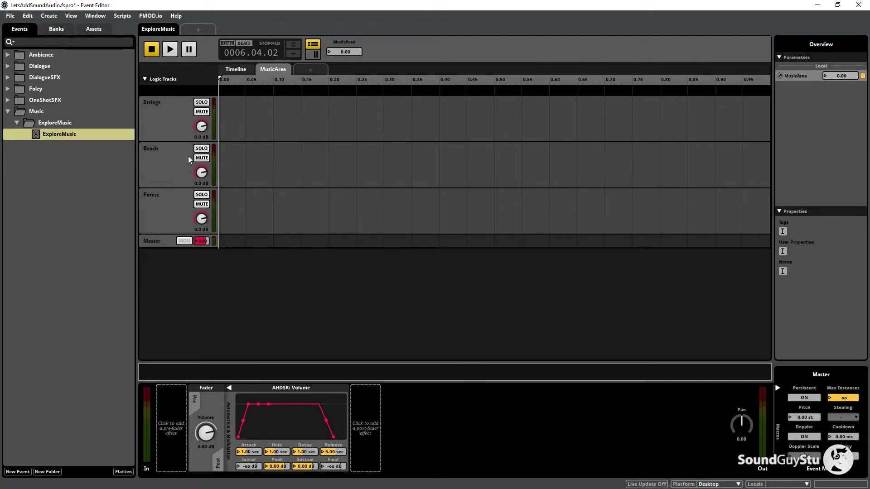
# Step: Automate the Beach track's volume on MusicArea, falling from 0 dB at value 0 to -oo dB at value 1
pyautogui.rightClick(227, 157)
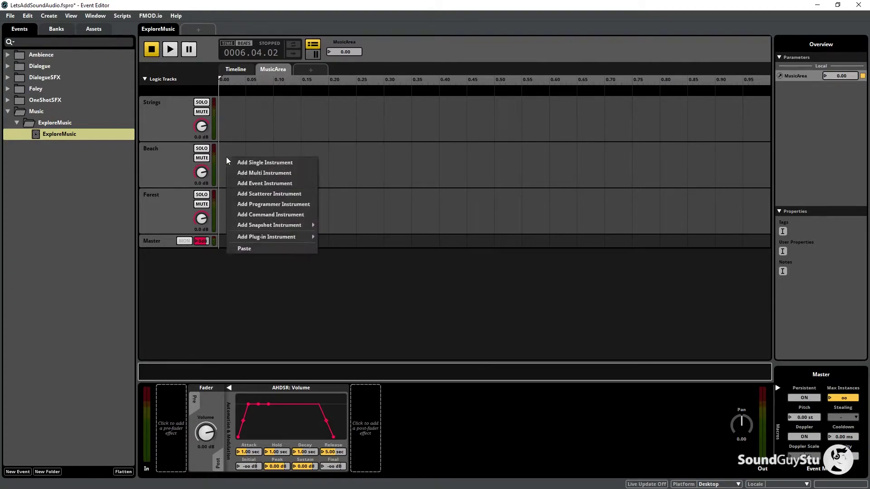
pyautogui.rightClick(203, 172)
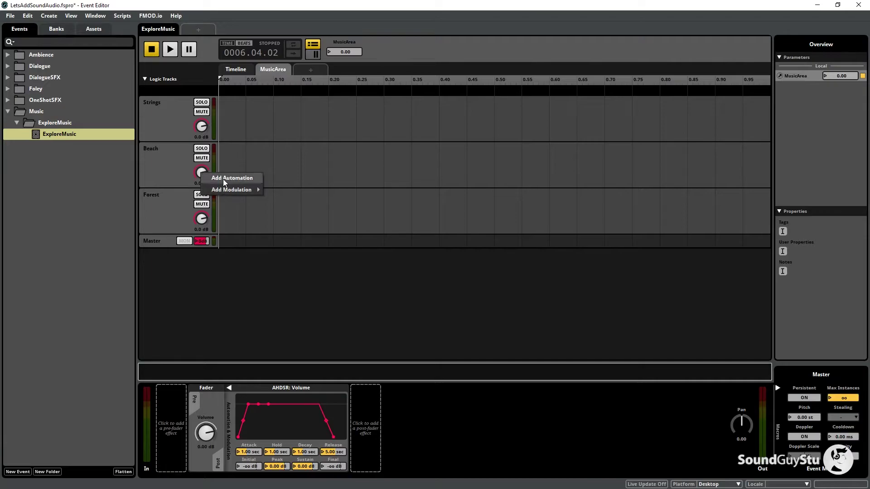
pyautogui.click(222, 179)
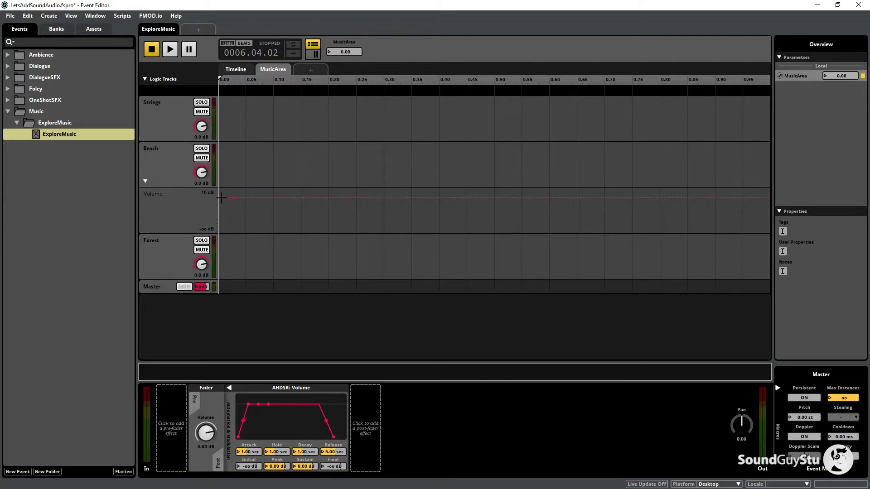
pyautogui.click(222, 198)
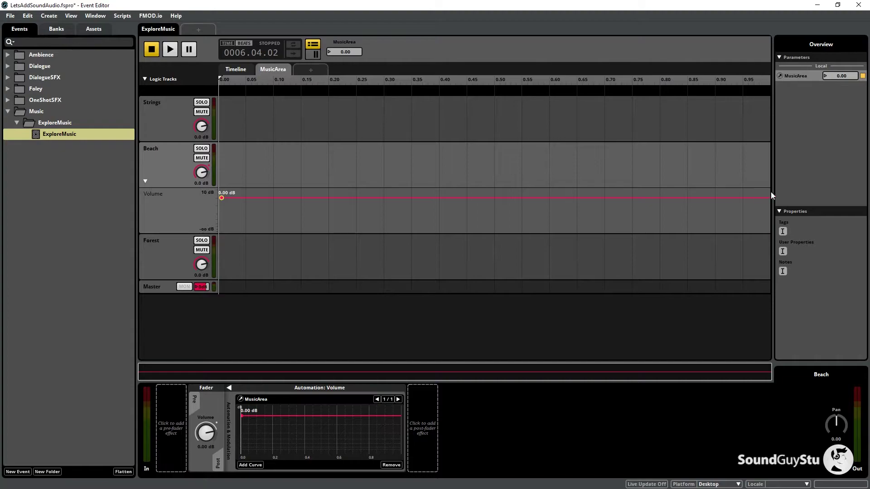
pyautogui.moveTo(766, 195); pyautogui.dragTo(769, 231)
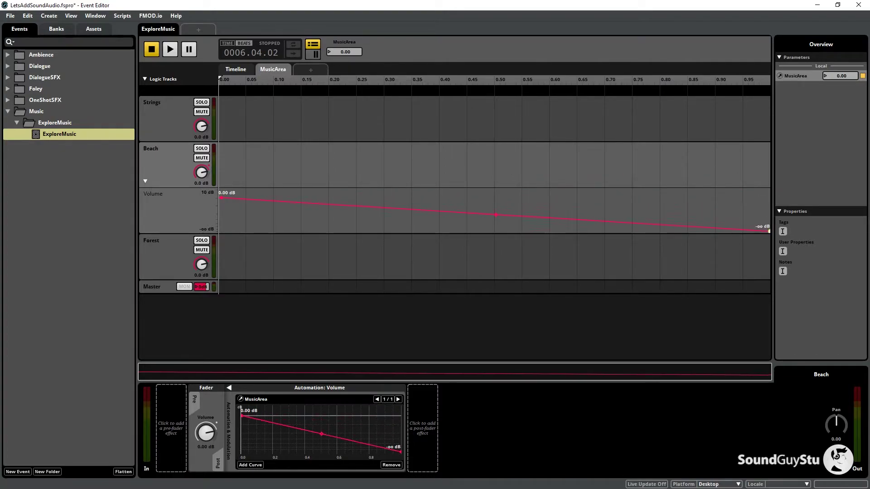
# Step: Automate the Forest track's volume on MusicArea, rising from -oo dB at value 0 to 0 dB at value 1
pyautogui.rightClick(205, 266)
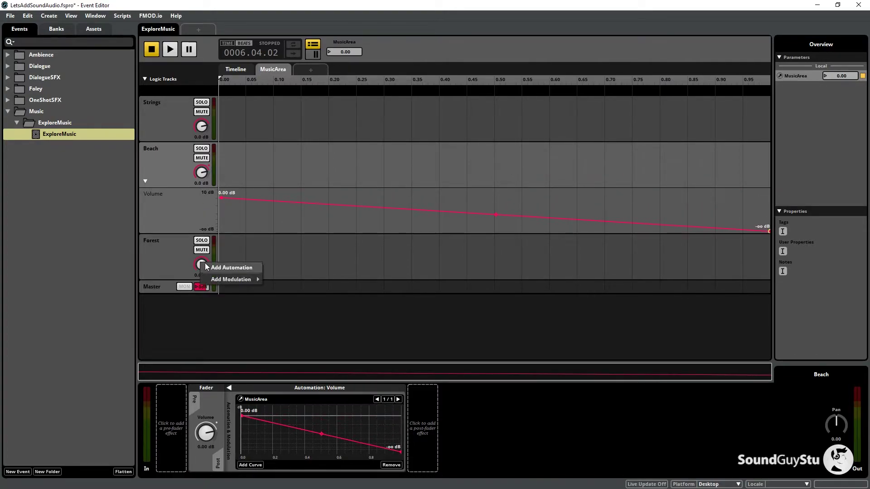
pyautogui.click(230, 267)
pyautogui.click(222, 289)
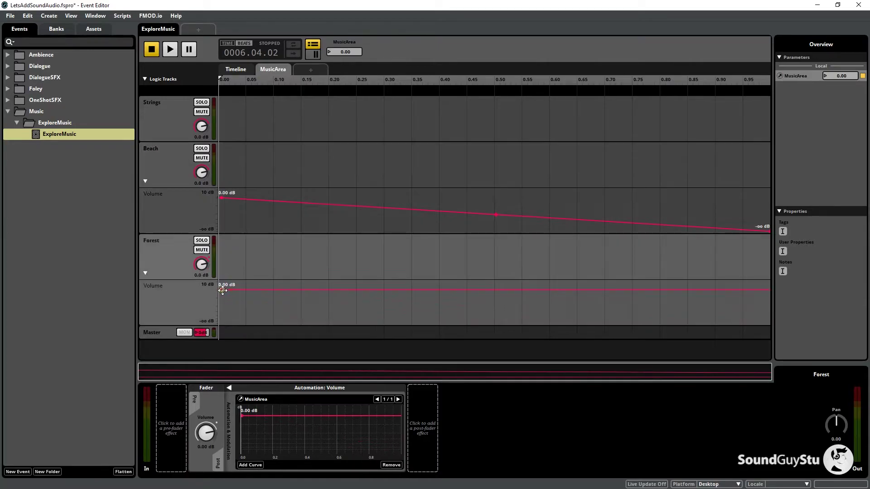
pyautogui.moveTo(222, 289); pyautogui.dragTo(222, 323)
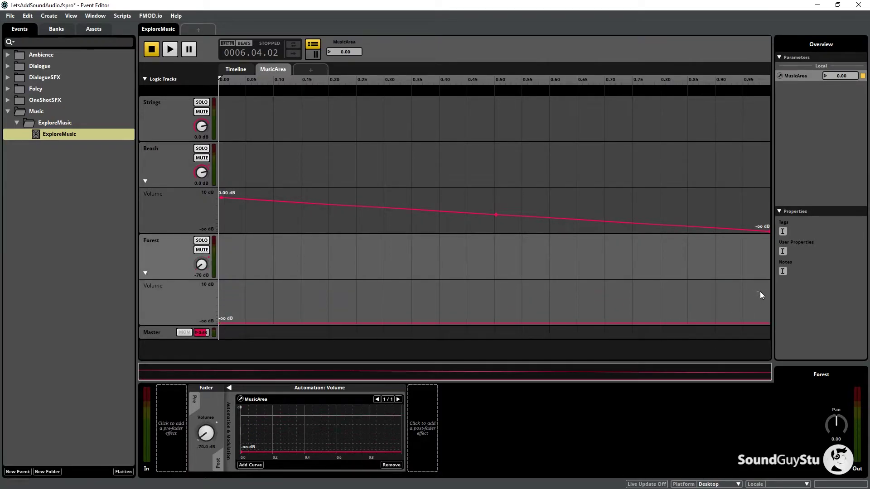
pyautogui.moveTo(762, 323); pyautogui.dragTo(769, 289)
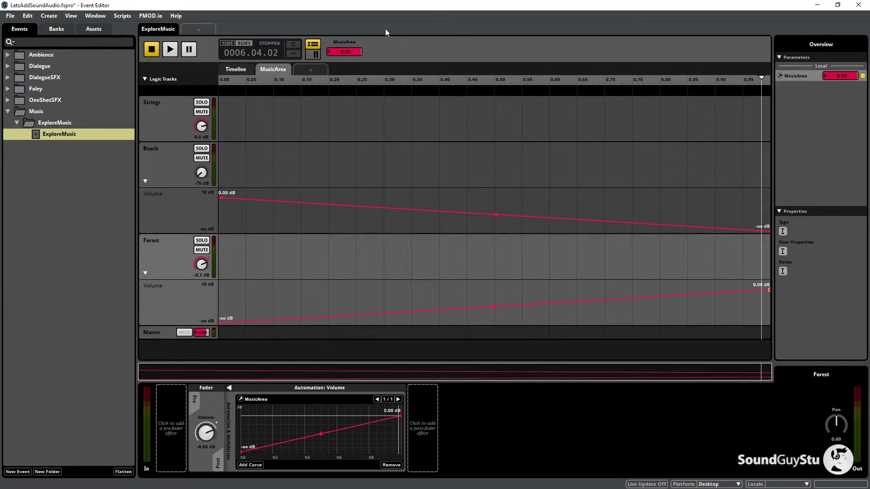
# Step: Audition the Beach and Forest crossfade by playing the event while switching MusicArea between 0 and 1
pyautogui.moveTo(350, 51); pyautogui.dragTo(361, 58)
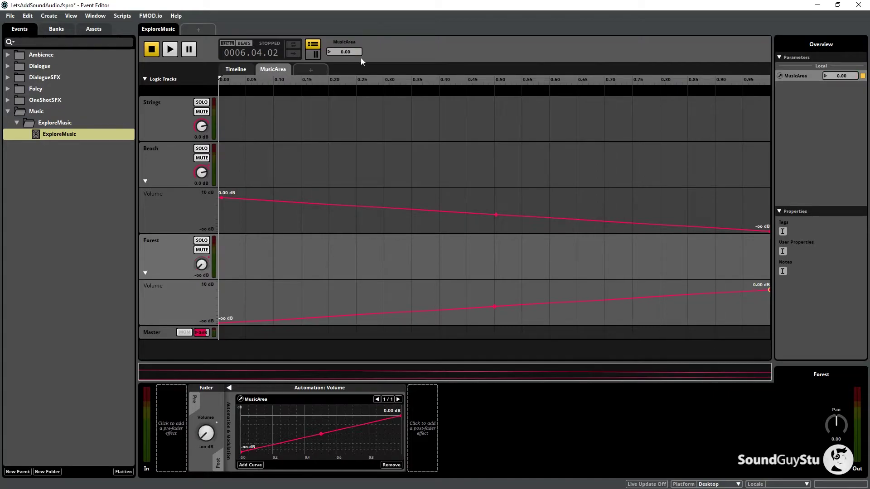
pyautogui.click(171, 50)
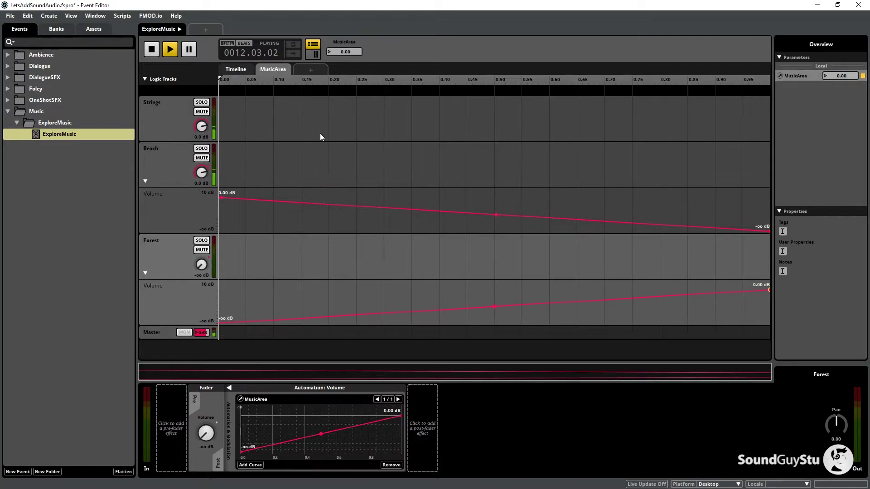
pyautogui.moveTo(344, 52); pyautogui.dragTo(366, 5)
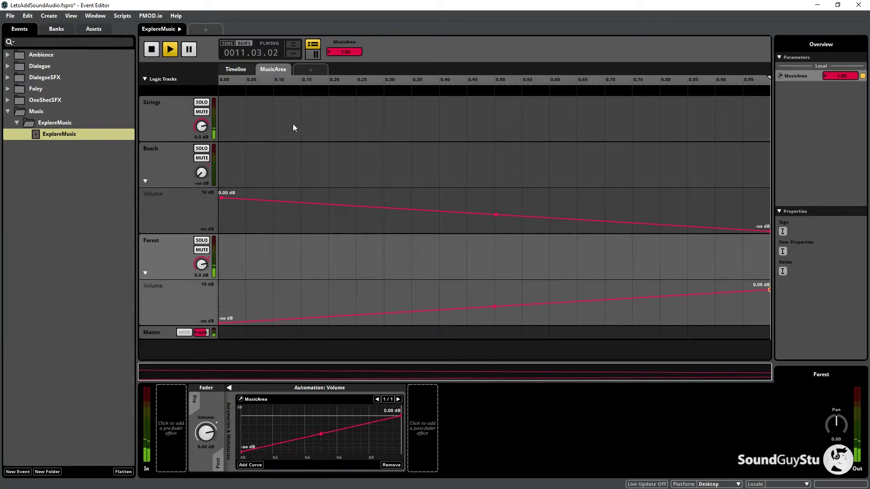
pyautogui.moveTo(348, 51); pyautogui.dragTo(348, 81)
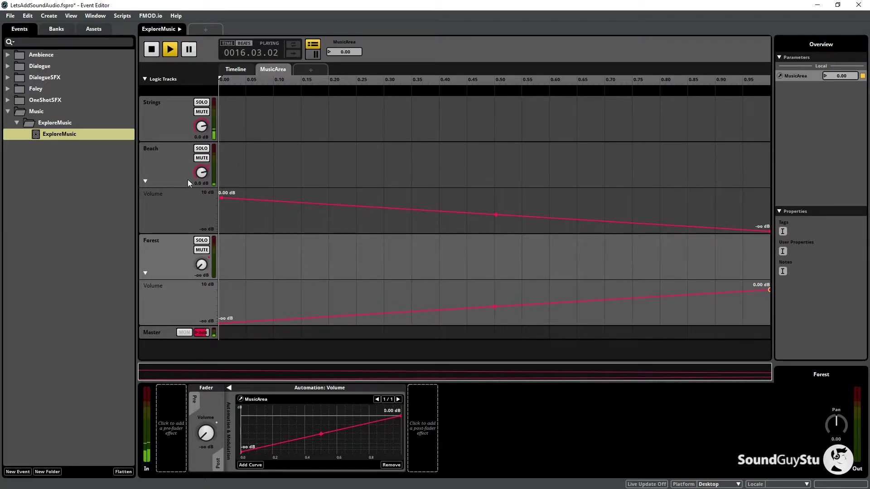
pyautogui.moveTo(344, 53); pyautogui.dragTo(385, 52)
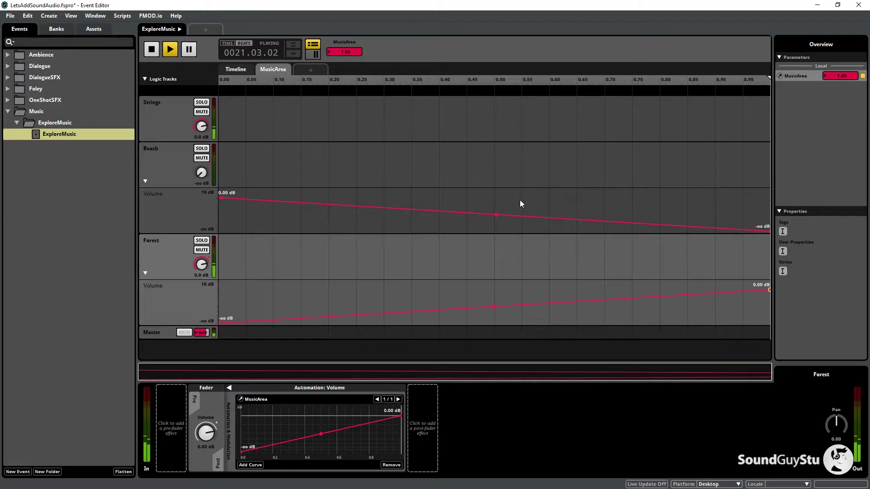
pyautogui.click(155, 52)
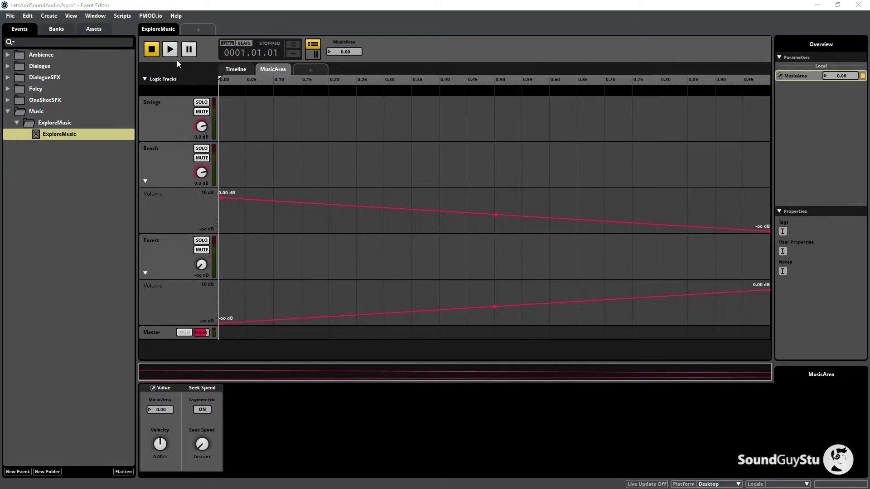
# Step: Enable asymmetric seek speed for MusicArea and set both the ascending and descending speeds to 0.40/s
pyautogui.moveTo(212, 85); pyautogui.dragTo(197, 127)
pyautogui.click(198, 409)
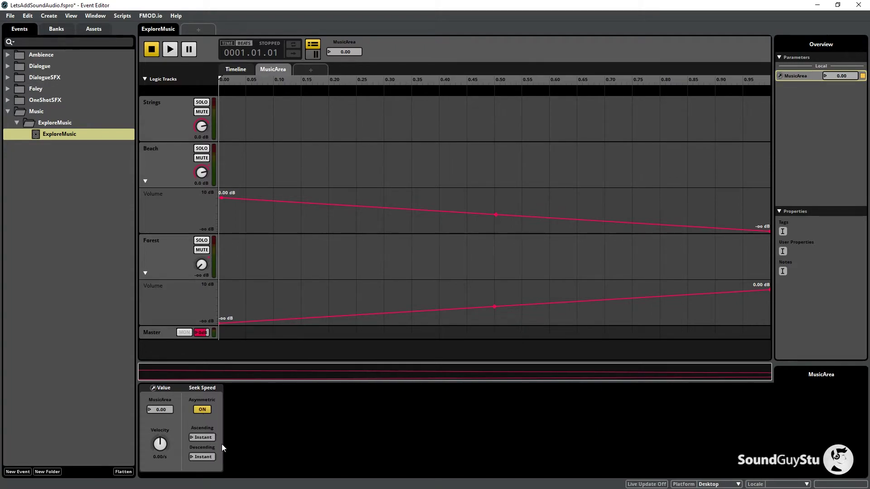
pyautogui.moveTo(200, 436); pyautogui.dragTo(199, 434)
pyautogui.moveTo(202, 437); pyautogui.dragTo(202, 453)
# Step: Play the event and raise MusicArea from 0 to 1 to hear the gradual crossfade, and stop playback
pyautogui.click(176, 53)
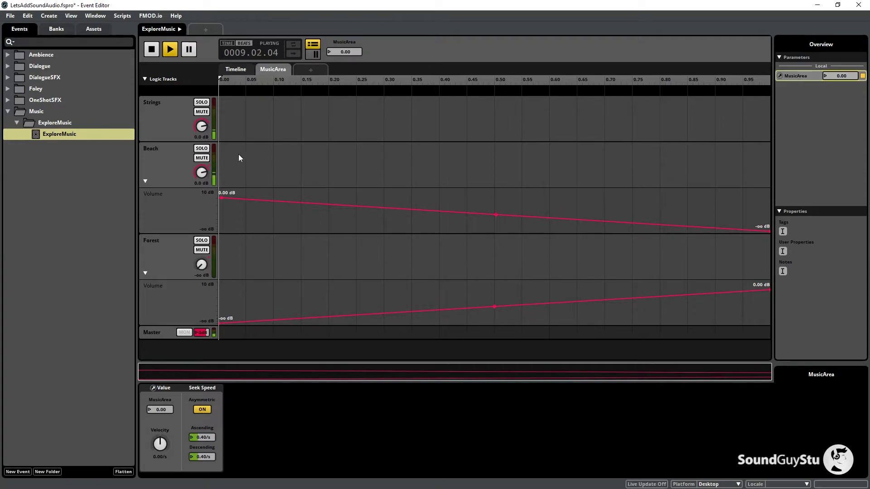
pyautogui.moveTo(343, 52); pyautogui.dragTo(374, 3)
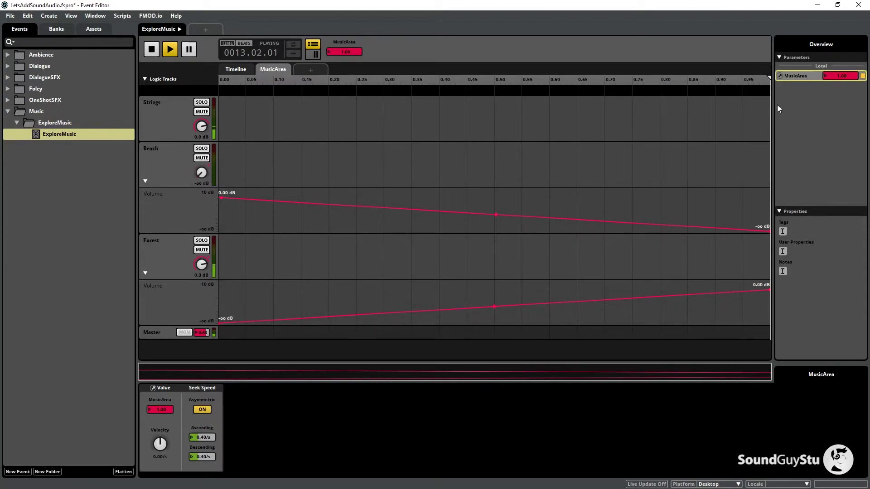
pyautogui.click(154, 54)
# Step: Set both MusicArea seek speeds to 0.30/s and audition them from bar 9 by switching the parameter between 0 and 1
pyautogui.moveTo(208, 438); pyautogui.dragTo(210, 467)
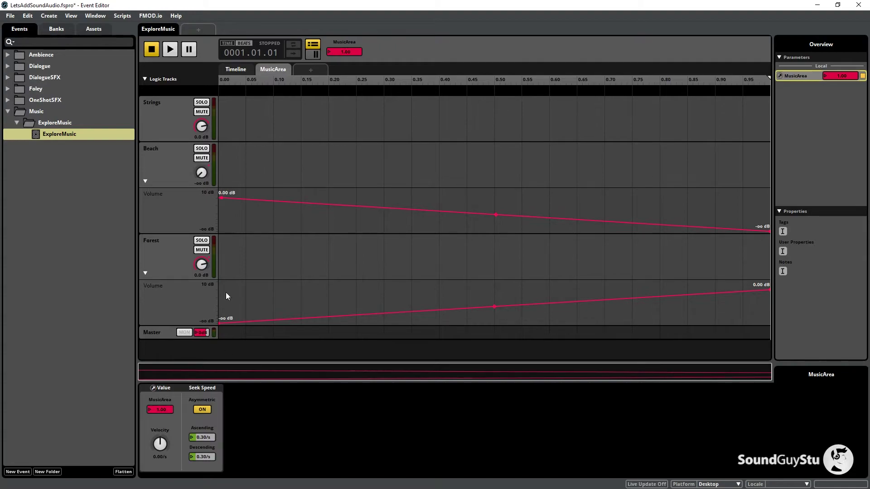
pyautogui.click(237, 70)
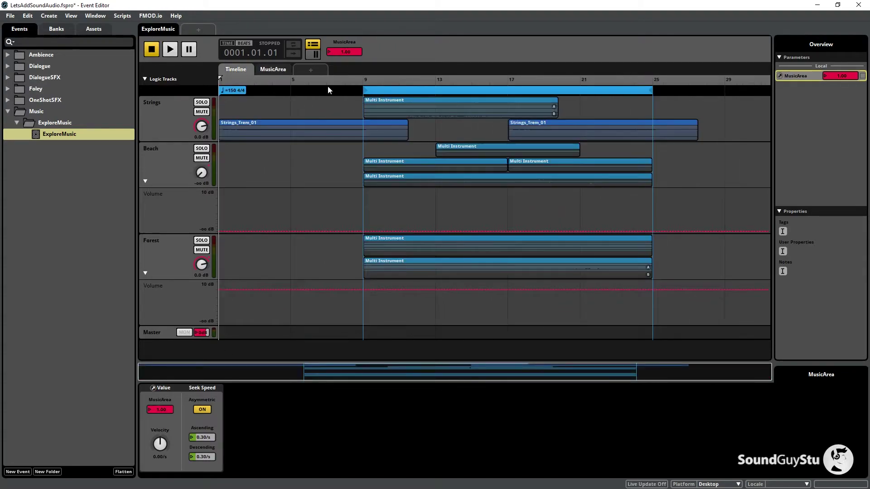
pyautogui.click(363, 80)
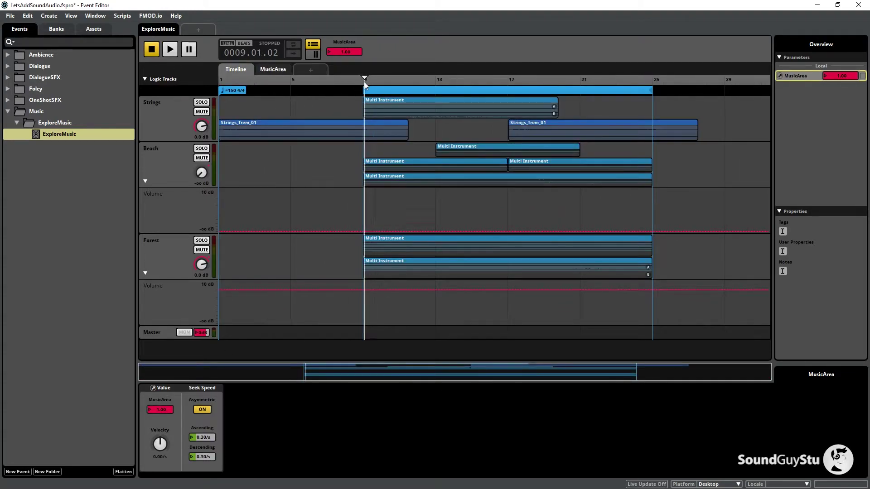
pyautogui.click(168, 51)
pyautogui.click(272, 69)
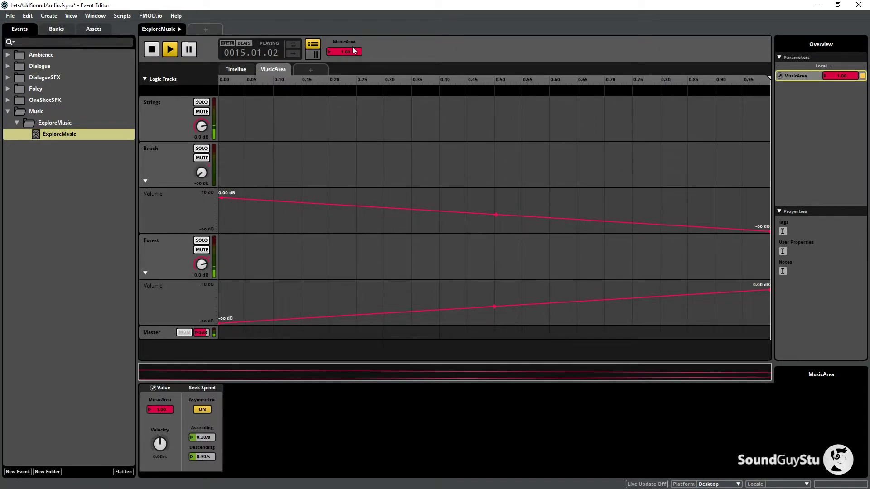
pyautogui.moveTo(347, 50); pyautogui.dragTo(367, 238)
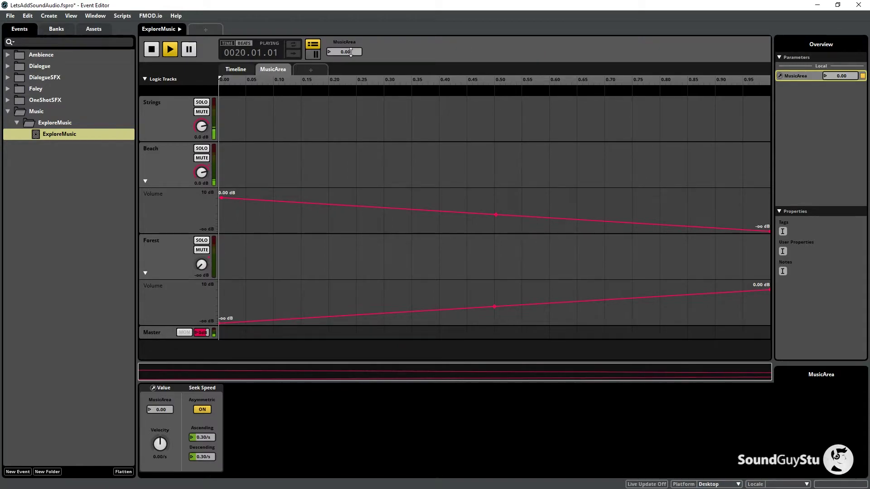
pyautogui.moveTo(351, 52); pyautogui.dragTo(394, 4)
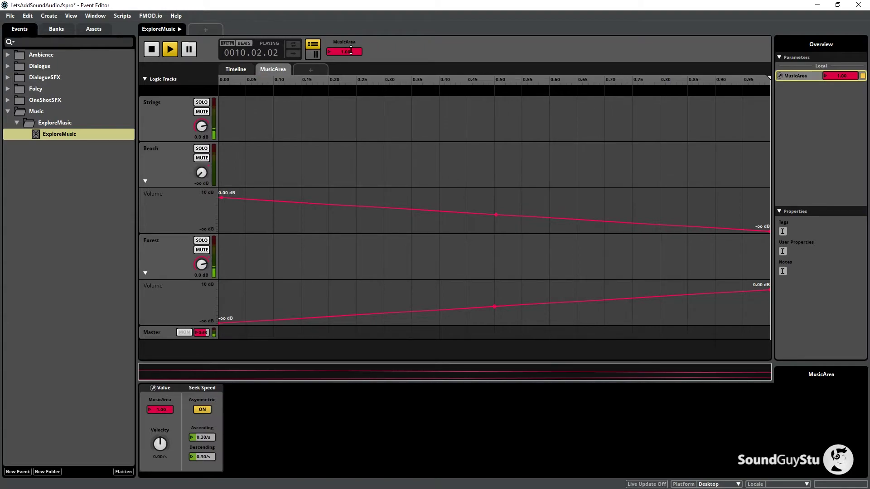
pyautogui.moveTo(344, 52); pyautogui.dragTo(344, 142)
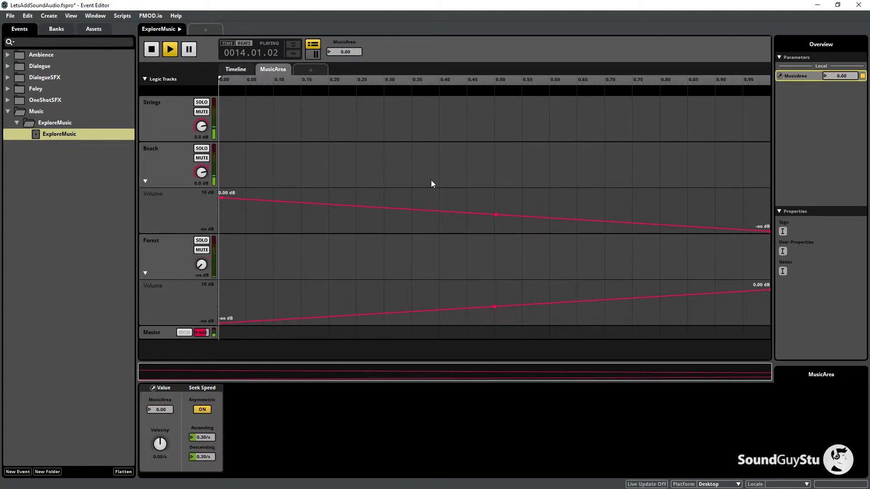
pyautogui.moveTo(345, 52); pyautogui.dragTo(380, 4)
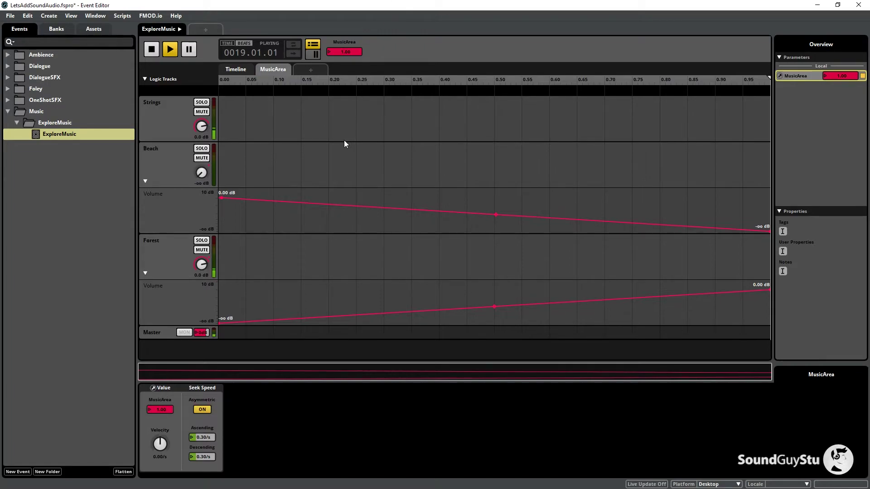
pyautogui.click(153, 55)
# Step: Set both MusicArea seek speeds to 0.35/s and audition them from bar 9 by switching the parameter between 0 and 1
pyautogui.moveTo(204, 438); pyautogui.dragTo(204, 451)
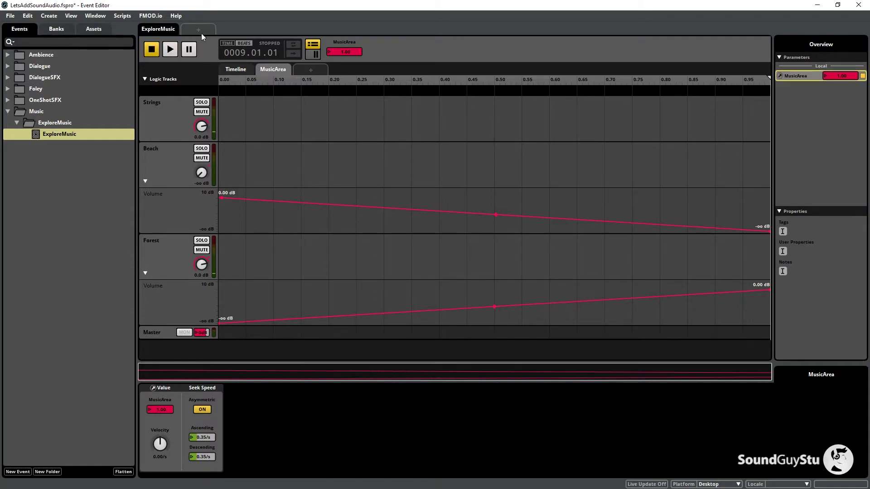
pyautogui.click(235, 69)
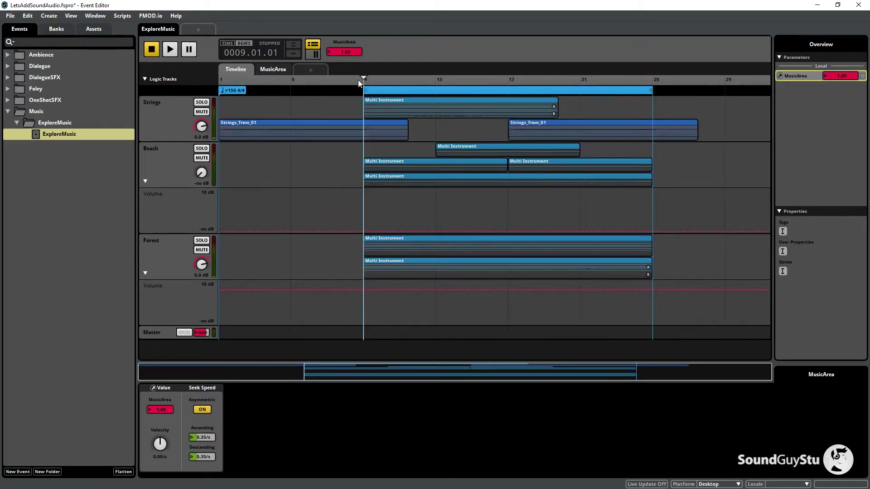
pyautogui.press('space')
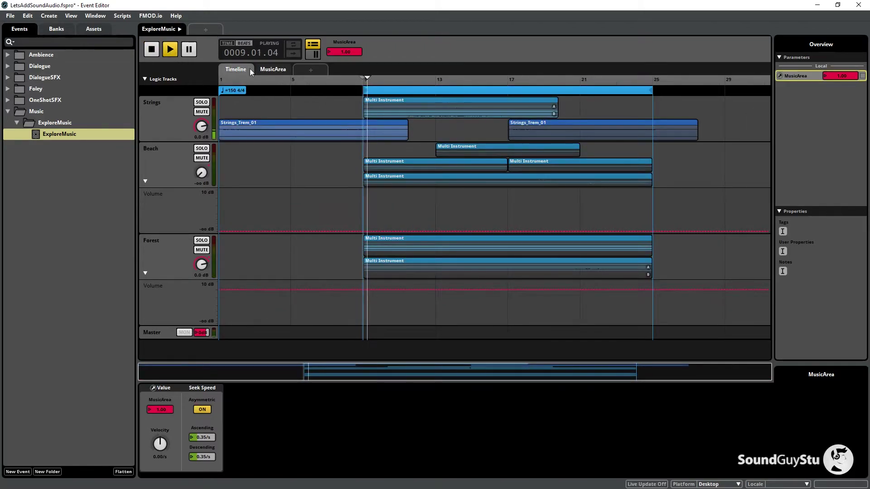
pyautogui.click(274, 70)
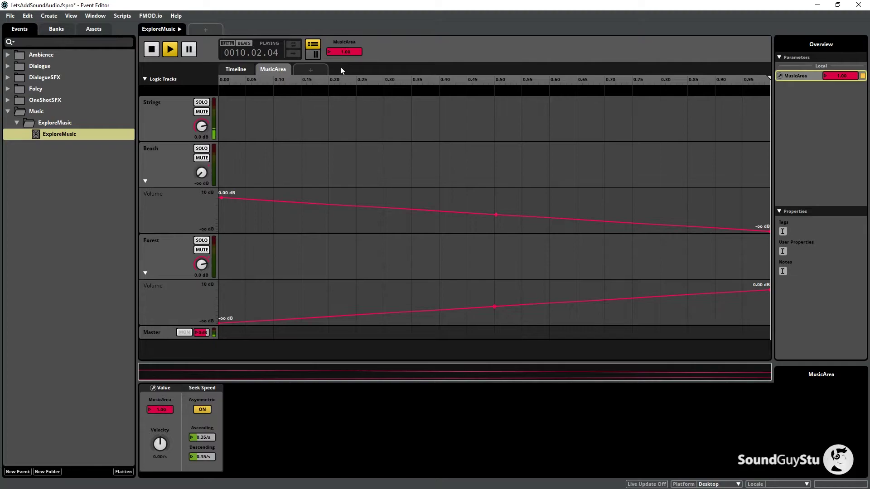
pyautogui.moveTo(349, 50); pyautogui.dragTo(348, 113)
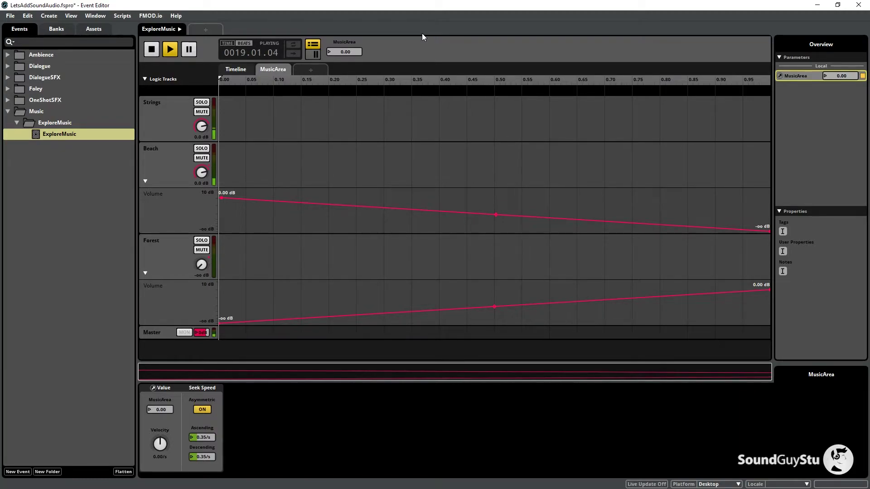
pyautogui.moveTo(352, 52); pyautogui.dragTo(352, 14)
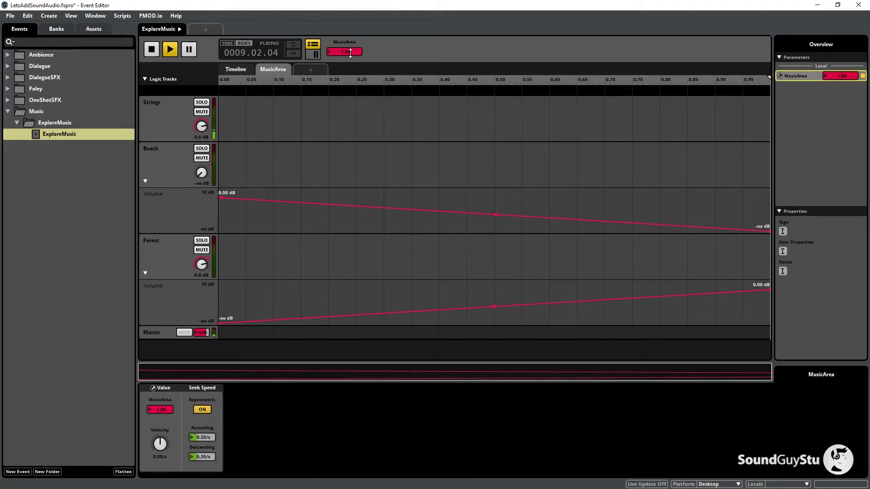
pyautogui.moveTo(350, 52); pyautogui.dragTo(346, 166)
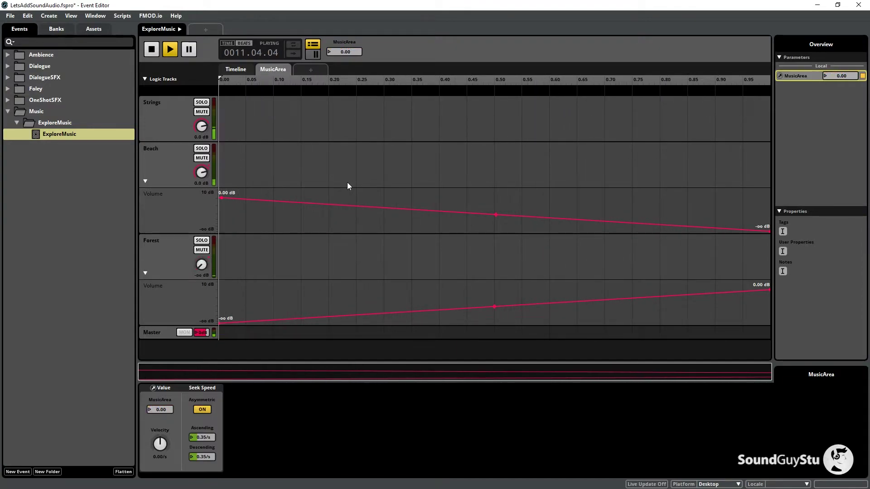
pyautogui.moveTo(345, 51); pyautogui.dragTo(346, 3)
pyautogui.click(151, 49)
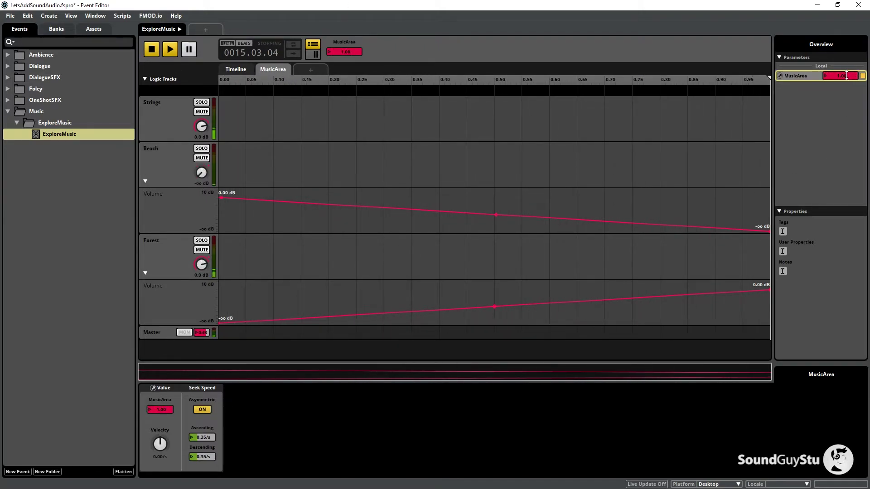
# Step: Add an AHDSR modulator to MusicArea with initial -100%, peak -2%, final -98%, and attack and release of 2.21 sec
pyautogui.rightClick(833, 75)
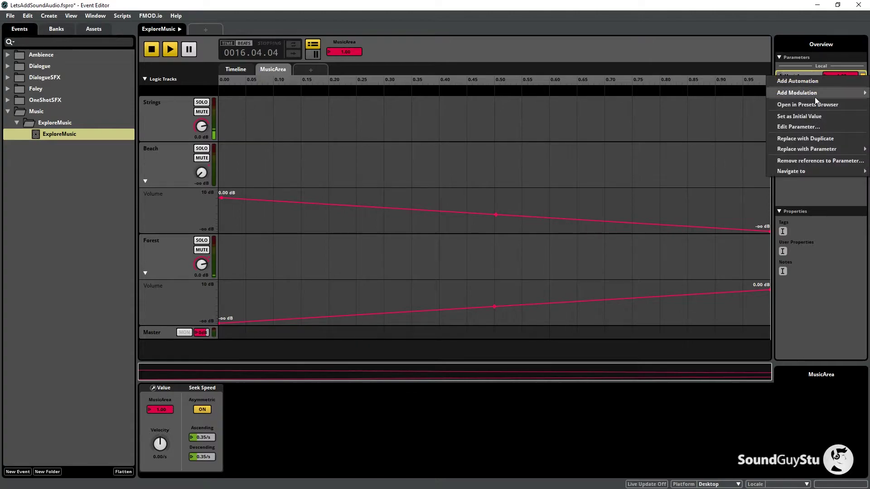
pyautogui.moveTo(786, 93)
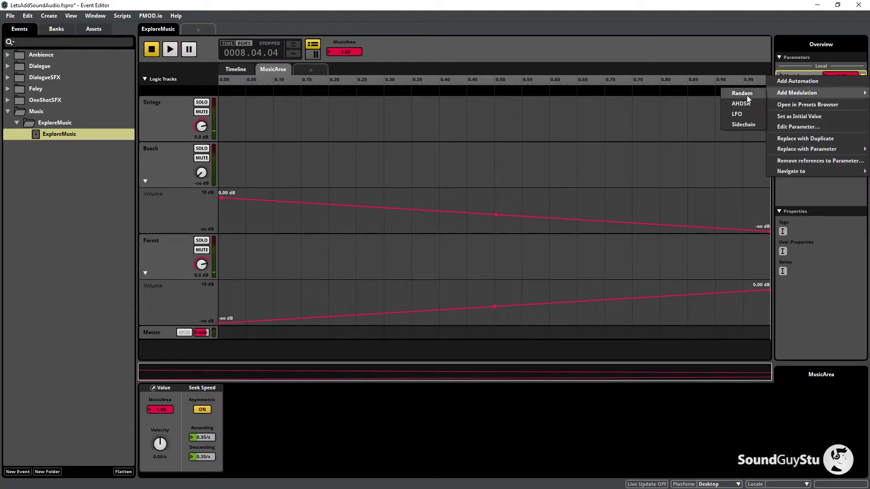
pyautogui.click(743, 101)
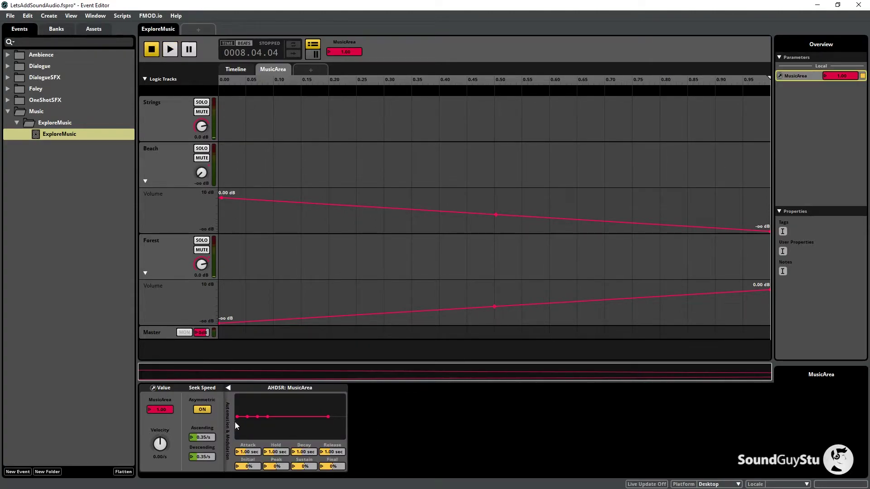
pyautogui.moveTo(237, 417); pyautogui.dragTo(232, 442)
pyautogui.moveTo(248, 419); pyautogui.dragTo(249, 421)
pyautogui.moveTo(327, 417); pyautogui.dragTo(328, 437)
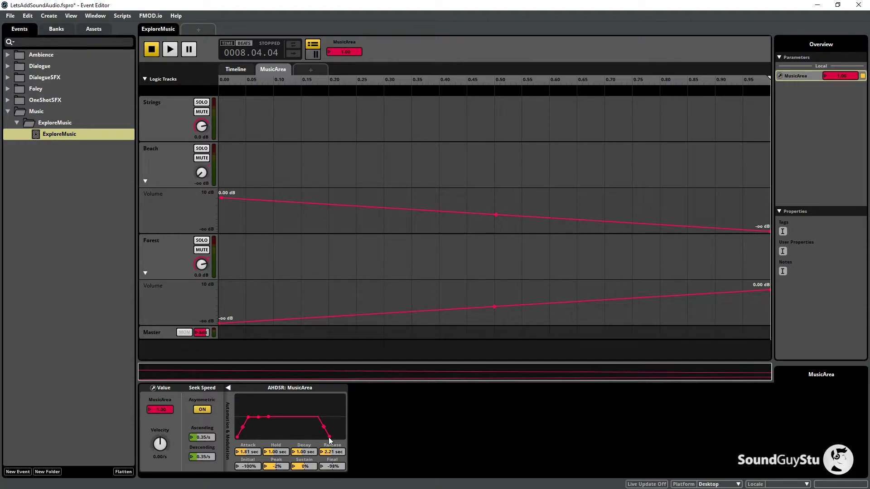
pyautogui.moveTo(249, 418); pyautogui.dragTo(249, 416)
# Step: Play the event and audition the AHDSR modulation by moving MusicArea from 1 to 0, to 0.50, to 1 and back to 0, and stop
pyautogui.click(236, 70)
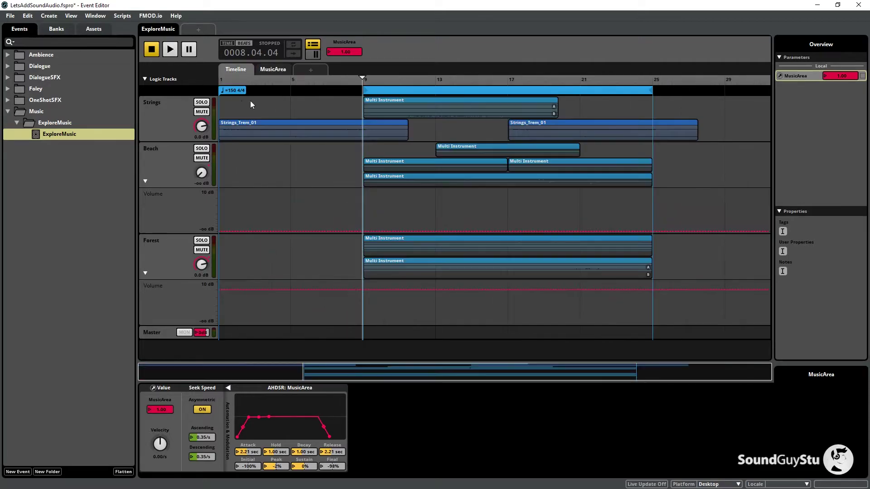
pyautogui.press('space')
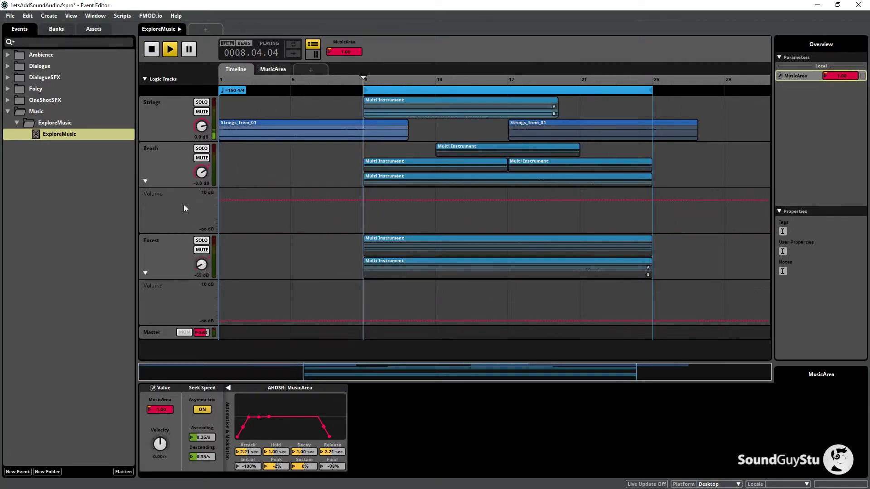
pyautogui.click(272, 69)
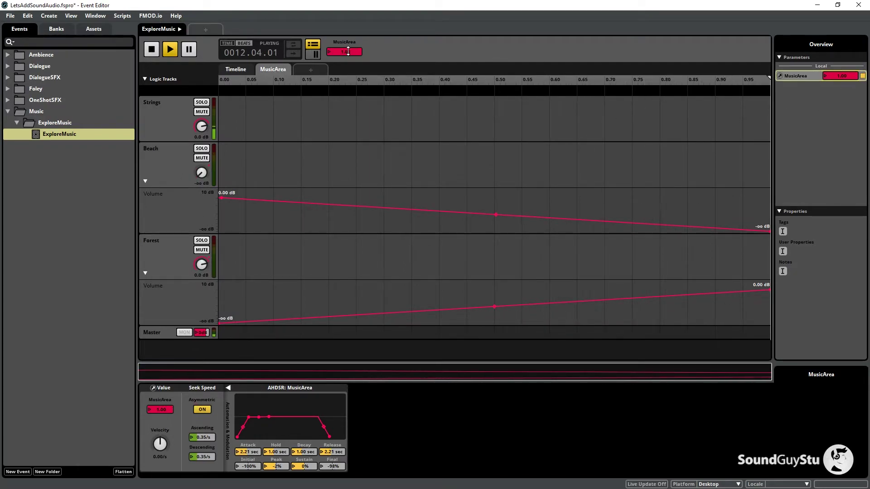
pyautogui.moveTo(348, 51); pyautogui.dragTo(353, 181)
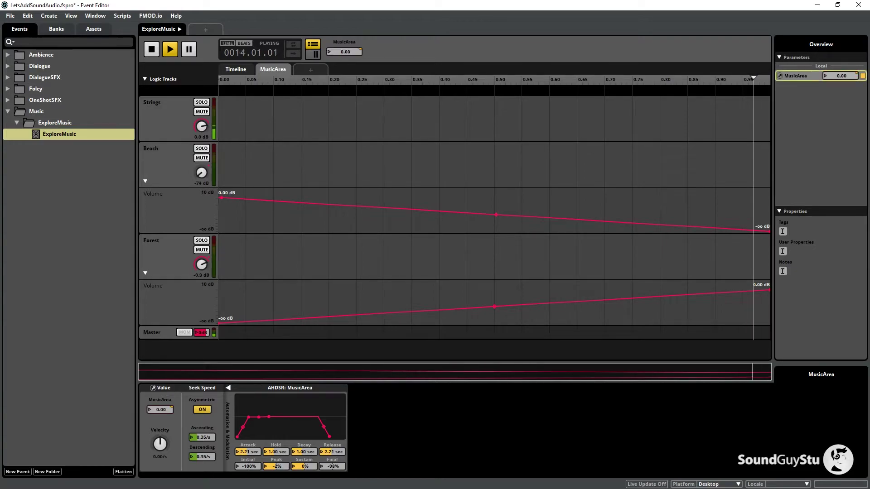
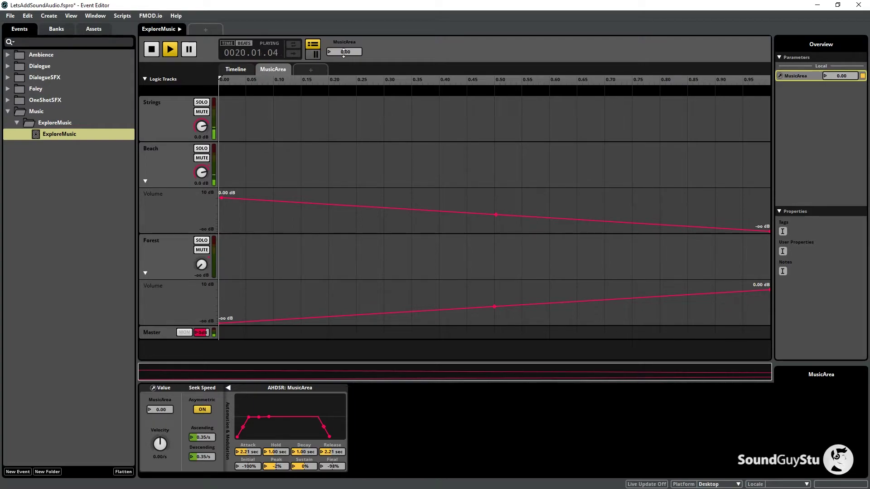
pyautogui.moveTo(344, 53); pyautogui.dragTo(343, 28)
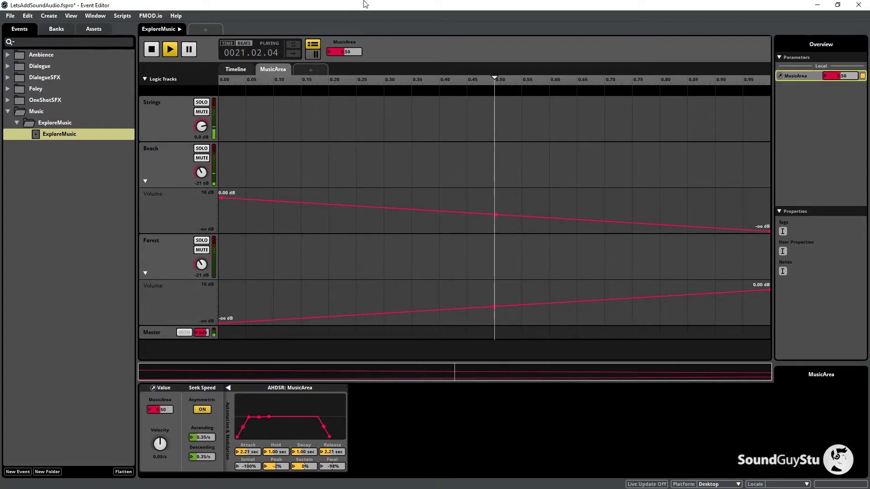
pyautogui.moveTo(351, 49); pyautogui.dragTo(350, 25)
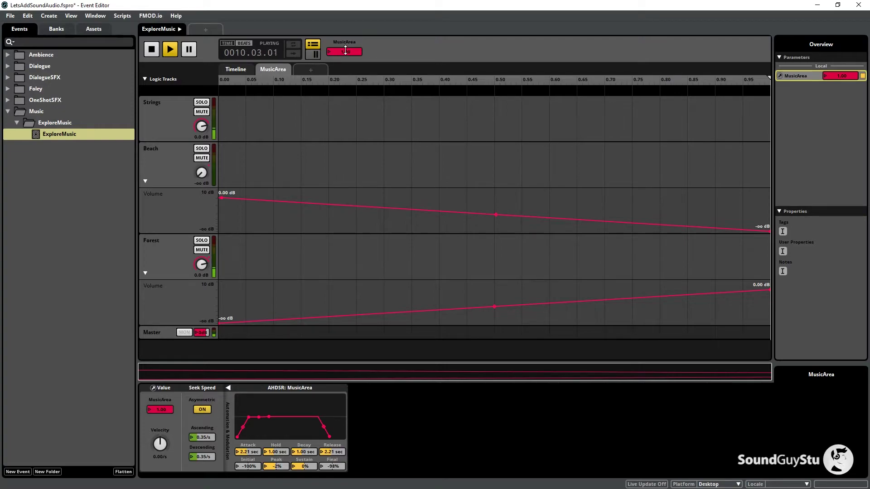
pyautogui.moveTo(345, 50); pyautogui.dragTo(347, 349)
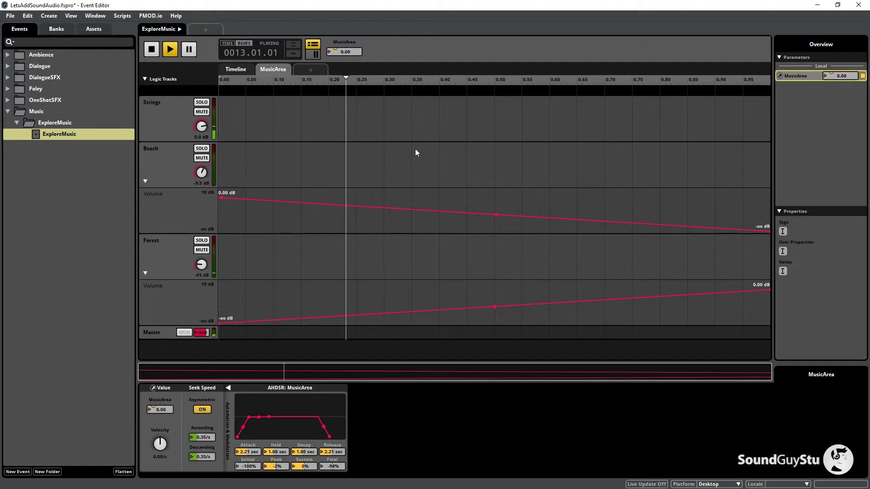
pyautogui.click(148, 53)
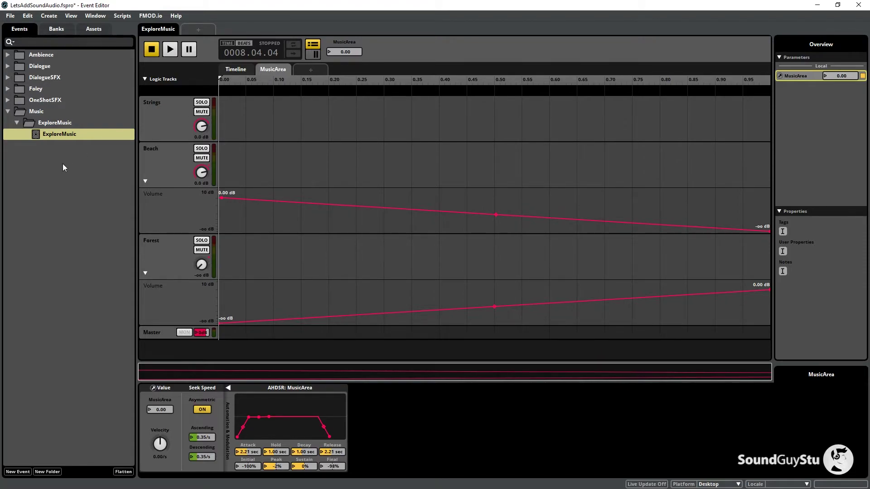
# Step: Create a mixer group named Music and route the ExploreMusic event into it
pyautogui.click(94, 16)
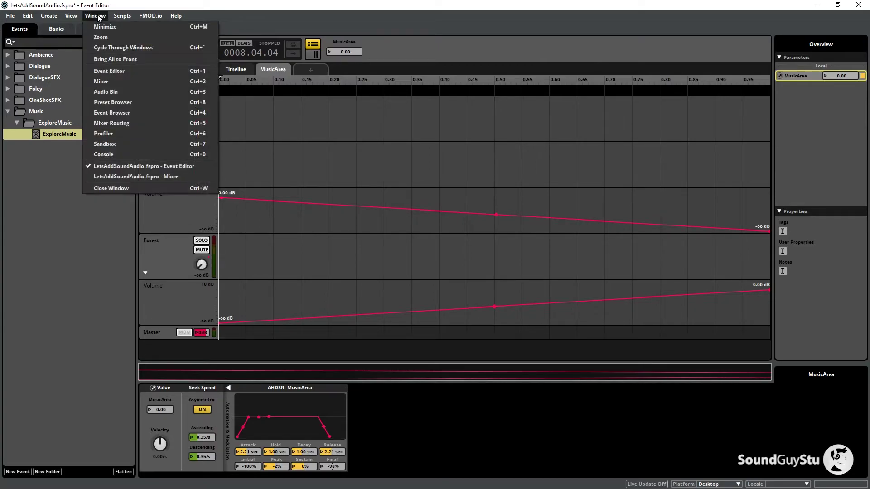
pyautogui.click(116, 79)
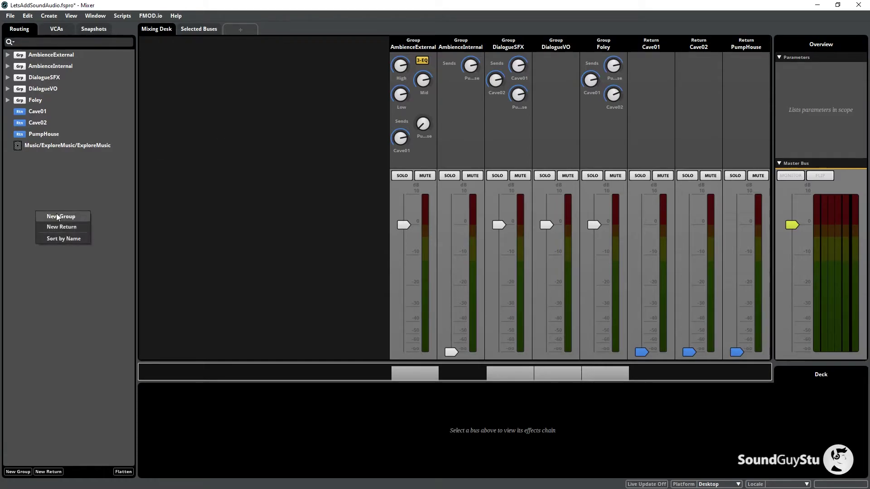
pyautogui.click(59, 216)
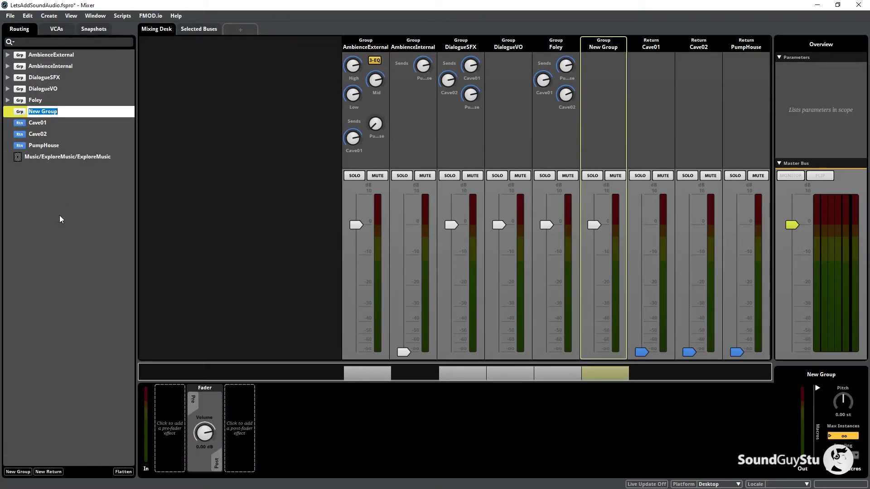
pyautogui.write('Music')
pyautogui.press('Return')
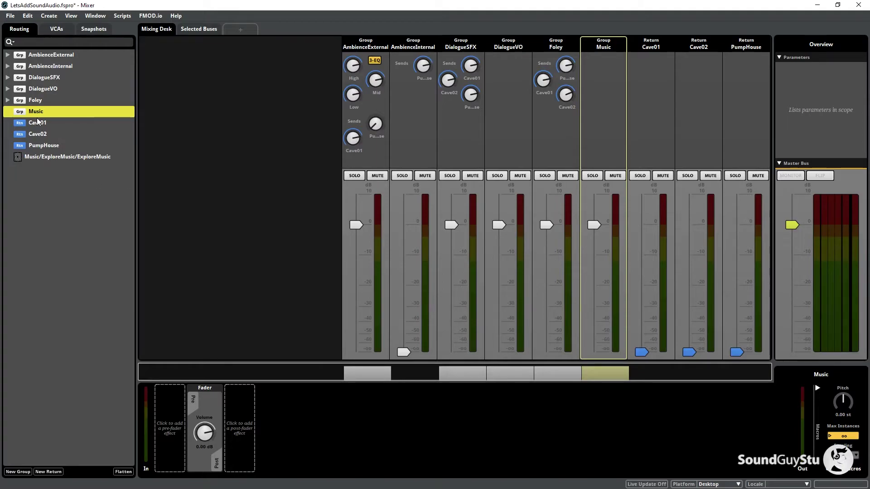
pyautogui.moveTo(59, 156); pyautogui.dragTo(31, 109)
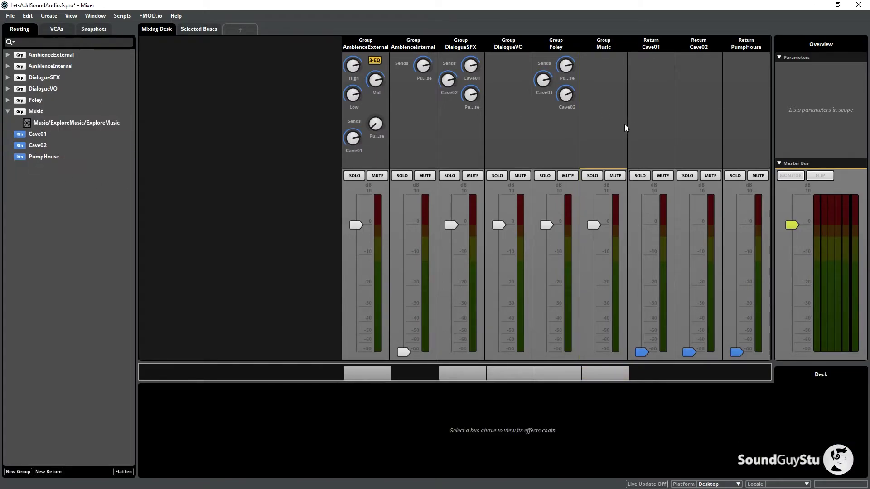
pyautogui.click(611, 50)
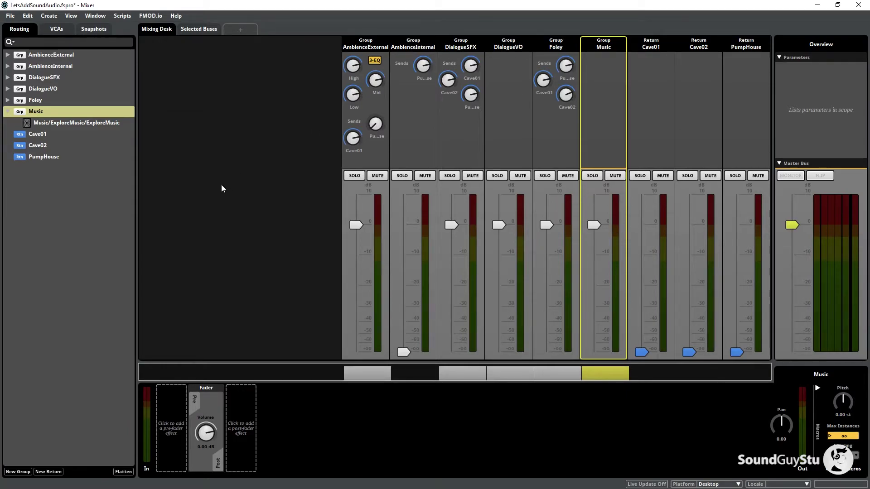
# Step: Save the project and build it for the game
pyautogui.click(10, 15)
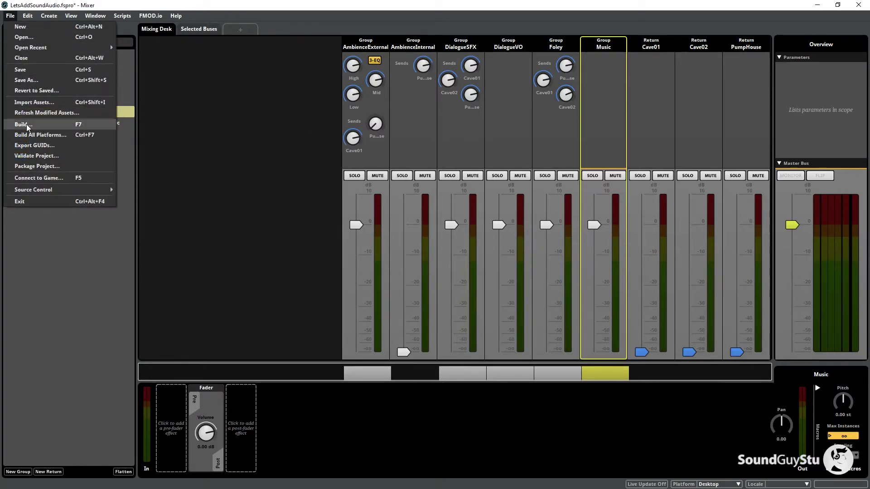
pyautogui.click(20, 71)
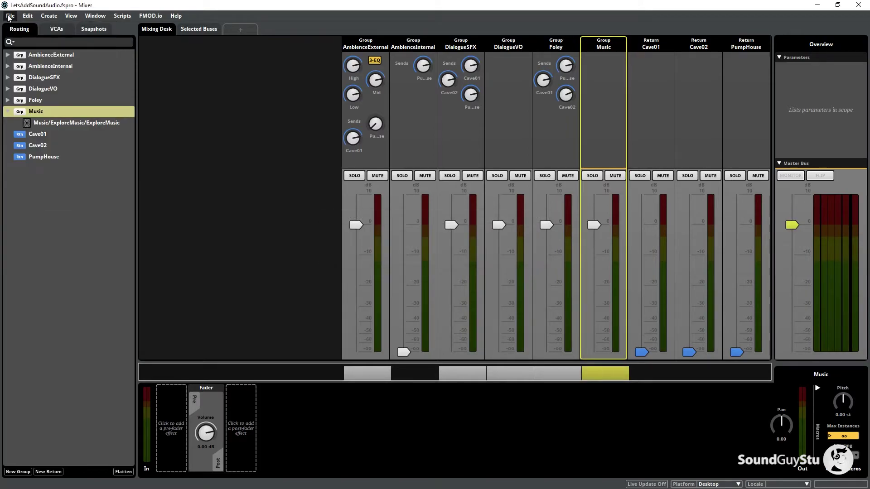
pyautogui.click(10, 17)
pyautogui.click(30, 125)
# Step: Switch to the Unreal Editor and place the ExploreMusic event from FMOD/Events/Music/ExploreMusic on the beach sand near the player character
pyautogui.click(819, 6)
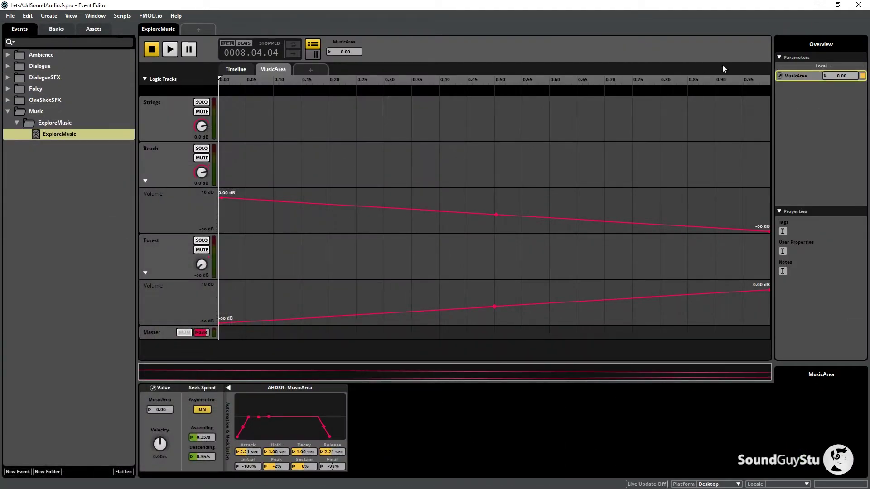
pyautogui.click(818, 5)
pyautogui.hotkey('alt', 'Tab')
pyautogui.moveTo(326, 190); pyautogui.dragTo(356, 244)
pyautogui.moveTo(380, 200); pyautogui.dragTo(340, 177)
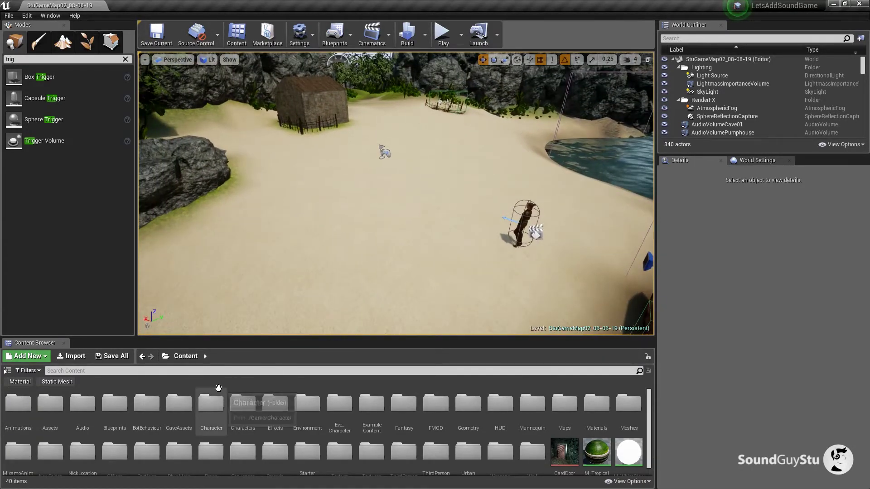
pyautogui.scroll(-1, 468, 405)
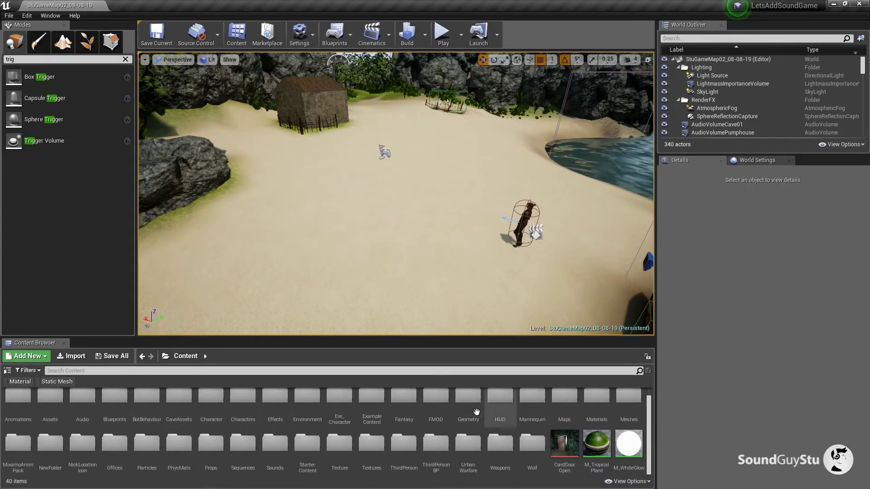
pyautogui.doubleClick(434, 406)
pyautogui.doubleClick(116, 407)
pyautogui.doubleClick(148, 406)
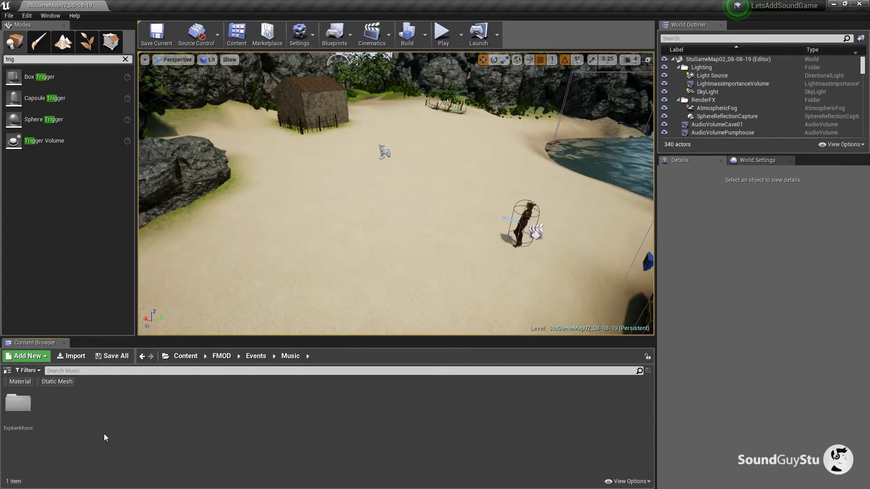
pyautogui.doubleClick(19, 404)
pyautogui.click(18, 405)
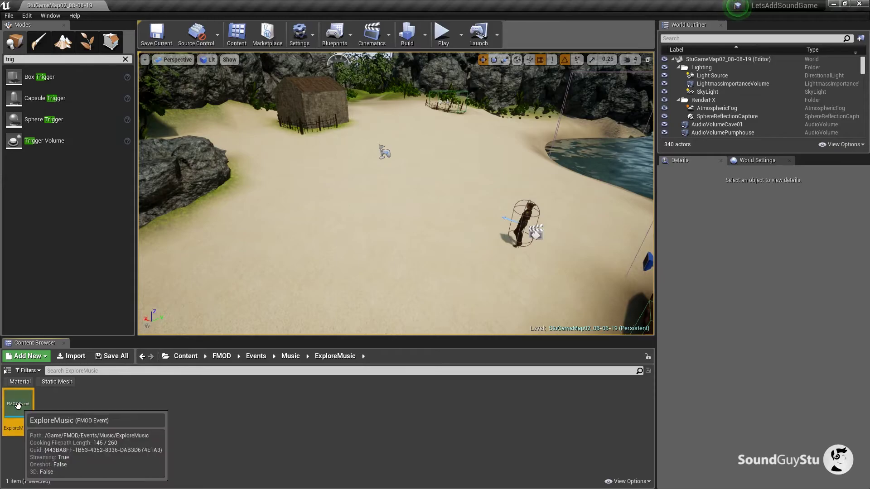
pyautogui.moveTo(18, 406); pyautogui.dragTo(448, 140)
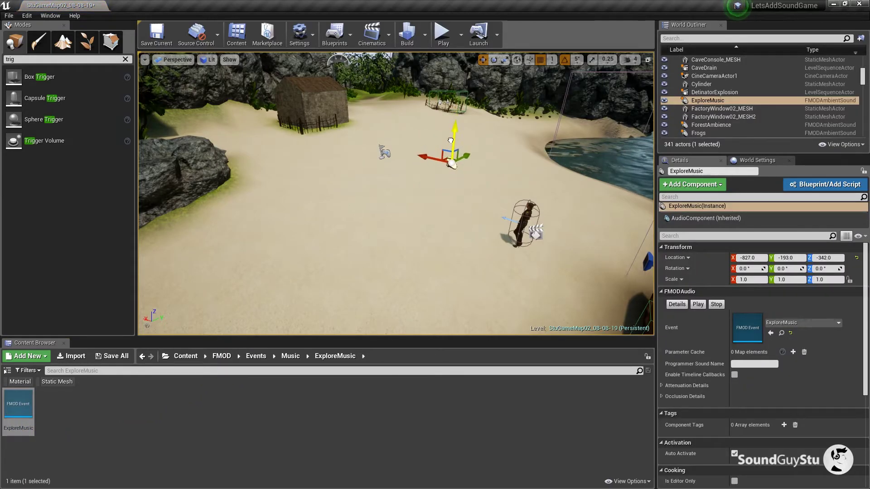
# Step: Examine the placed ExploreMusic sound on the beach along with its FMODAudio and activation settings
pyautogui.moveTo(344, 249); pyautogui.dragTo(390, 196)
pyautogui.moveTo(352, 175)
pyautogui.mouseDown()
pyautogui.moveTo(337, 174)
pyautogui.moveTo(349, 174)
pyautogui.mouseUp()
pyautogui.moveTo(435, 174); pyautogui.dragTo(462, 180)
pyautogui.moveTo(538, 289)
pyautogui.mouseDown()
pyautogui.moveTo(584, 303)
pyautogui.moveTo(538, 290)
pyautogui.mouseUp()
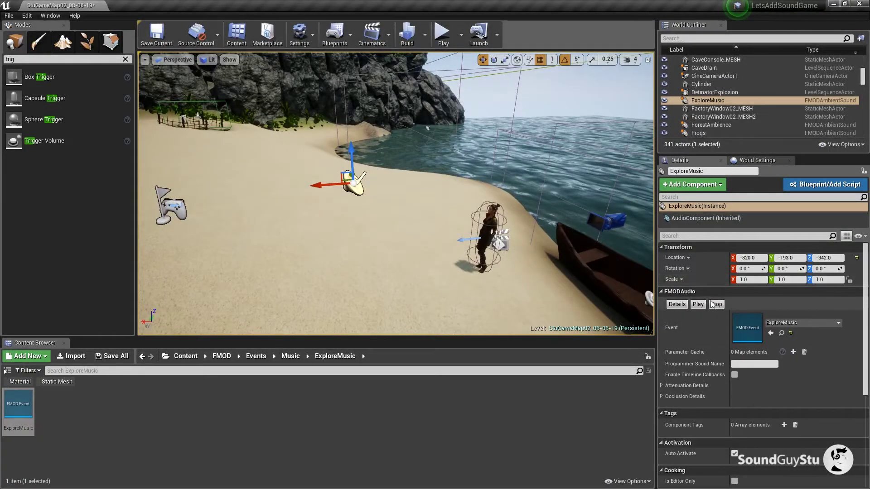
pyautogui.scroll(-2, 708, 311)
pyautogui.scroll(-1, 708, 311)
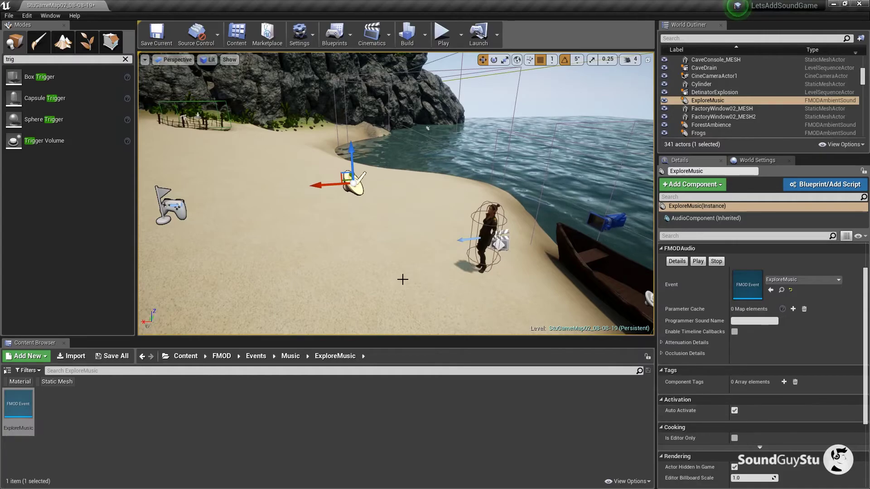
pyautogui.moveTo(371, 246); pyautogui.dragTo(326, 246)
pyautogui.scroll(-3, 371, 246)
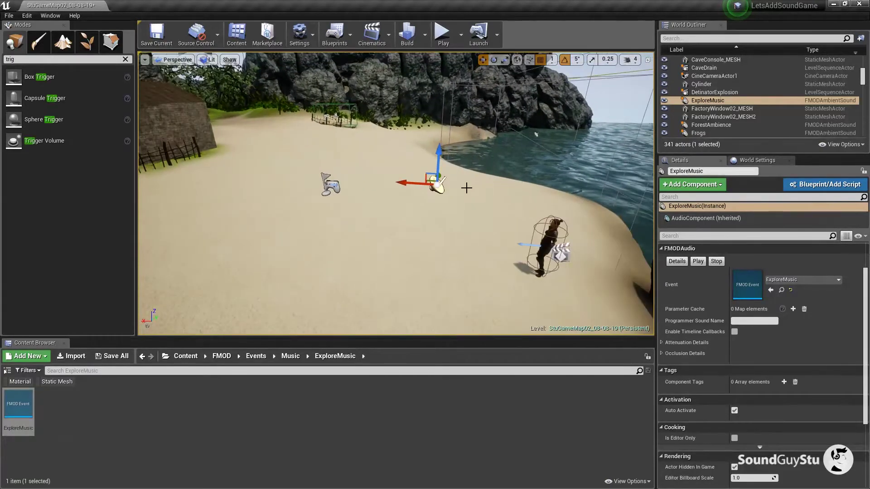
pyautogui.moveTo(385, 216); pyautogui.dragTo(391, 217)
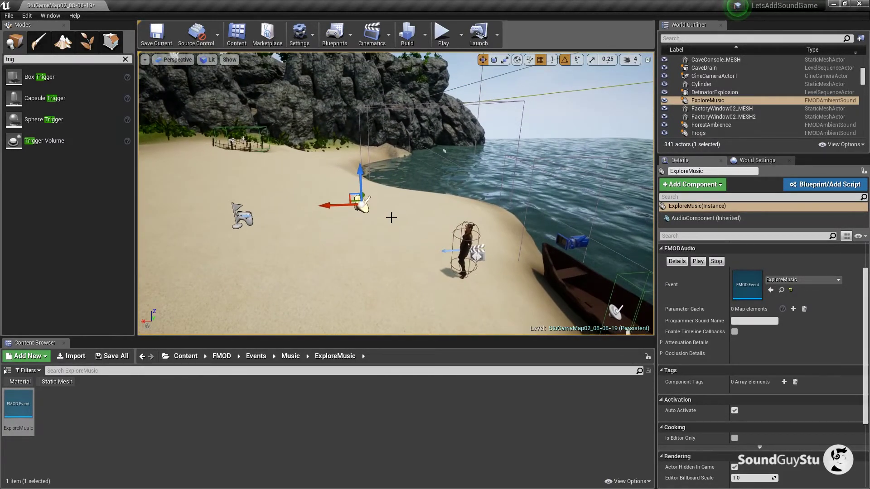
# Step: Play the level in the editor to hear the exploration music on the beach, and end the play session
pyautogui.click(442, 38)
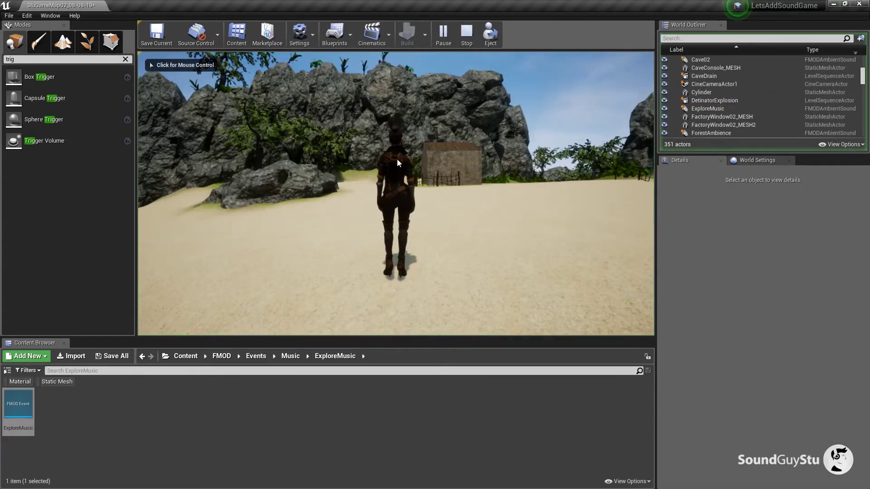
pyautogui.click(397, 159)
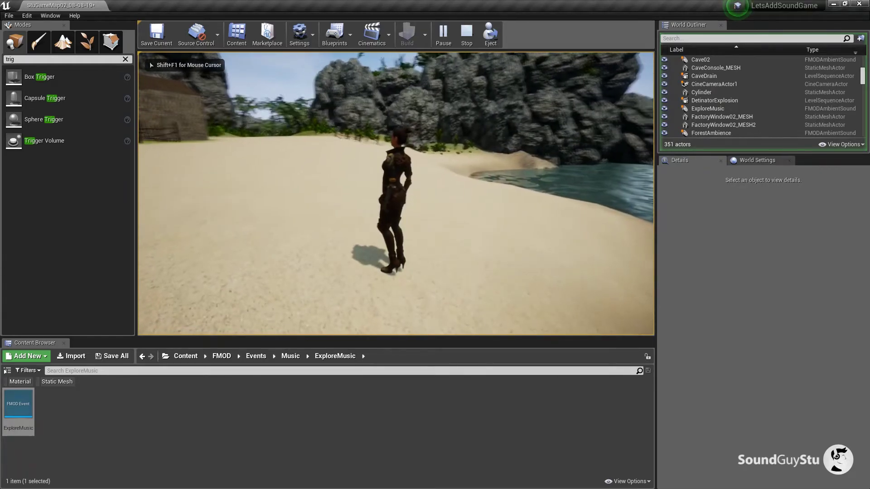
pyautogui.press('w')
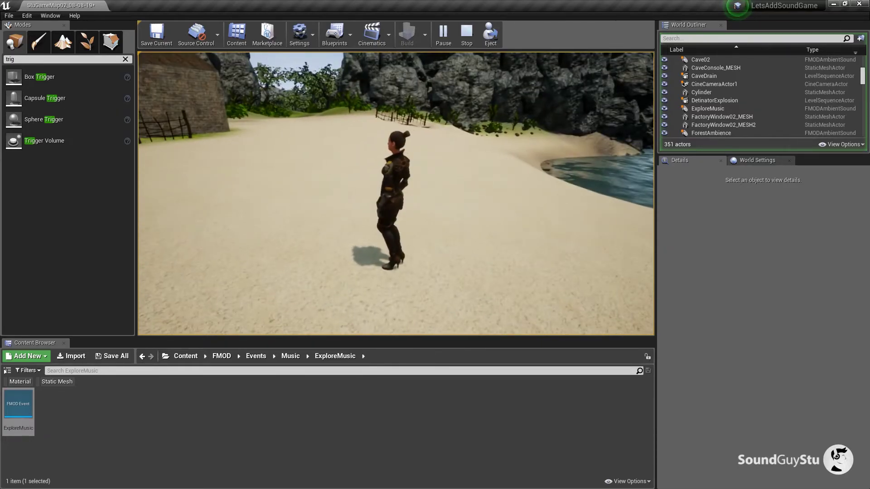
pyautogui.press('Escape')
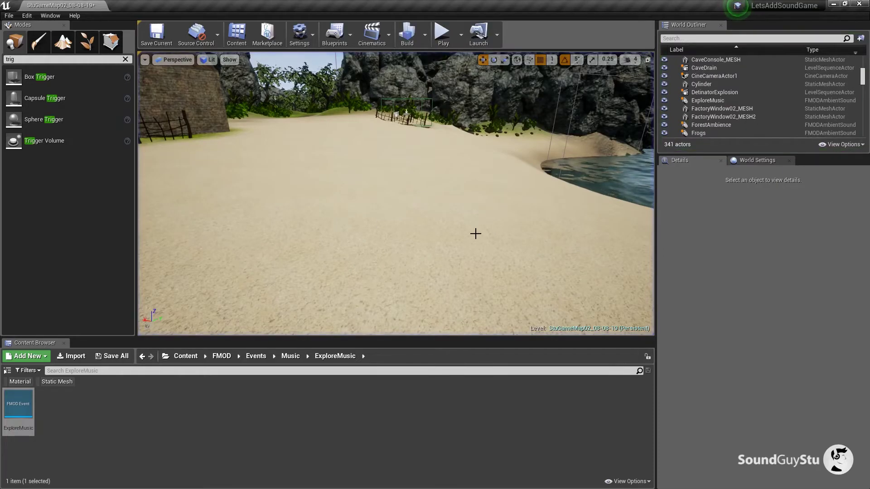
# Step: Place a box trigger on the grassy path between the rocks where the beach leads into the forest
pyautogui.moveTo(441, 212); pyautogui.dragTo(436, 214)
pyautogui.moveTo(227, 230); pyautogui.dragTo(233, 229)
pyautogui.moveTo(289, 222); pyautogui.dragTo(309, 222)
pyautogui.moveTo(410, 198); pyautogui.dragTo(410, 198)
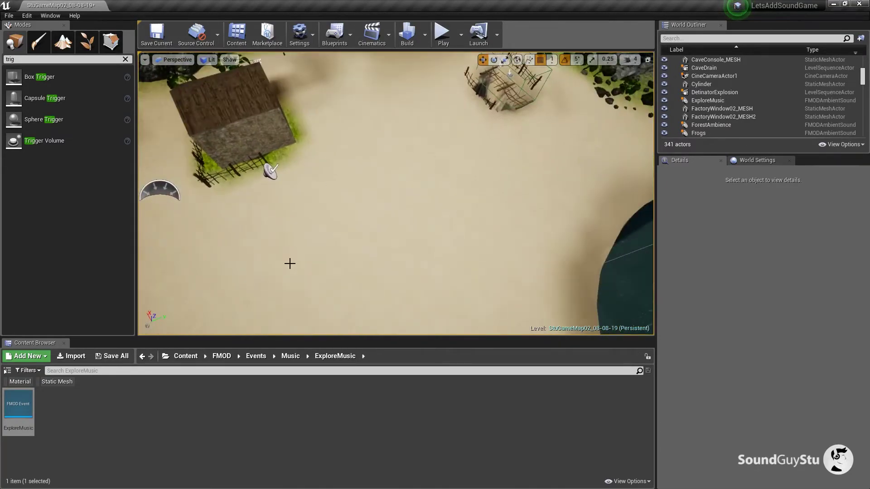
pyautogui.moveTo(400, 233); pyautogui.dragTo(437, 261)
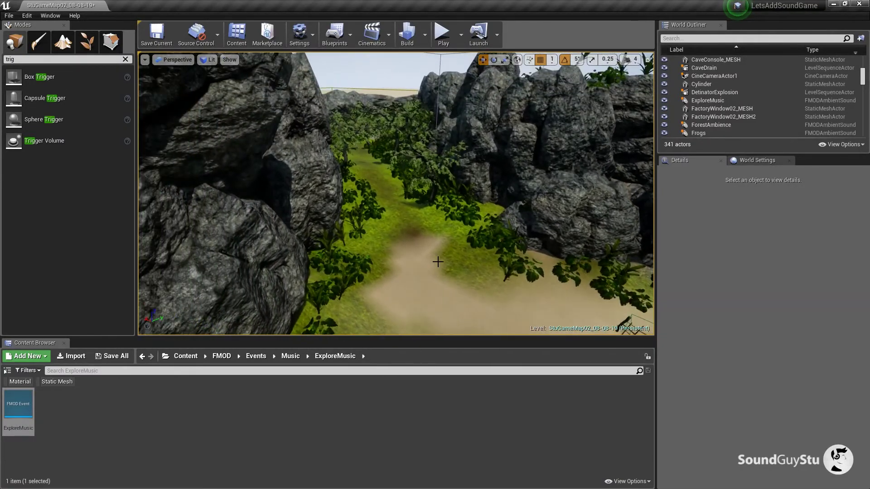
pyautogui.moveTo(370, 144); pyautogui.dragTo(370, 144)
pyautogui.moveTo(276, 210); pyautogui.dragTo(306, 198)
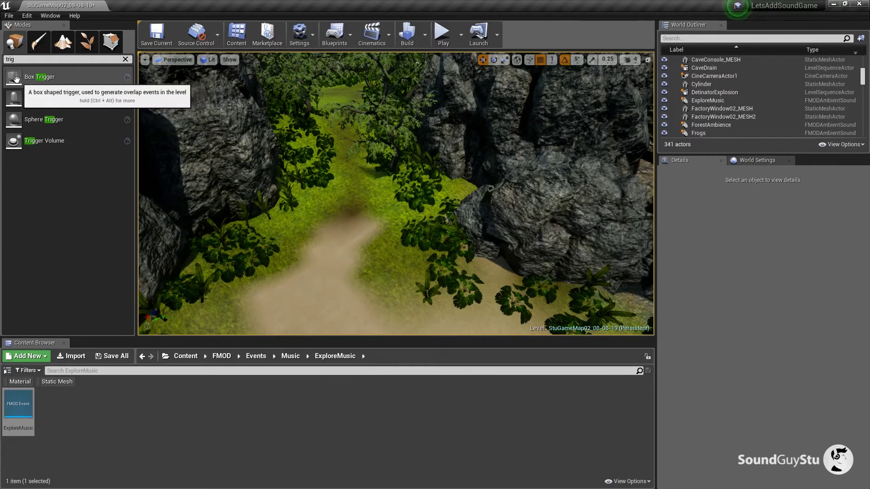
pyautogui.moveTo(15, 77); pyautogui.dragTo(387, 227)
pyautogui.scroll(2, 706, 294)
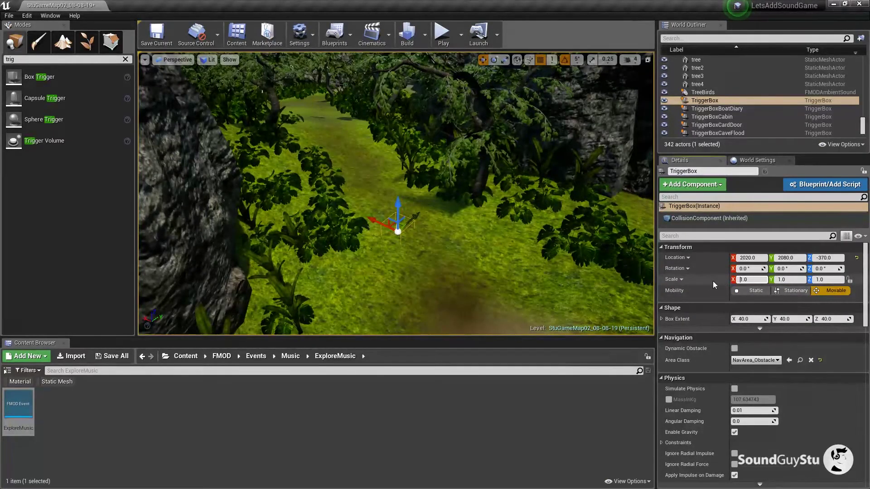
# Step: Set the trigger box's scale to 0.5 in X, 20 in Y and 10 in Z
pyautogui.click(741, 281)
pyautogui.write('0.5')
pyautogui.click(776, 281)
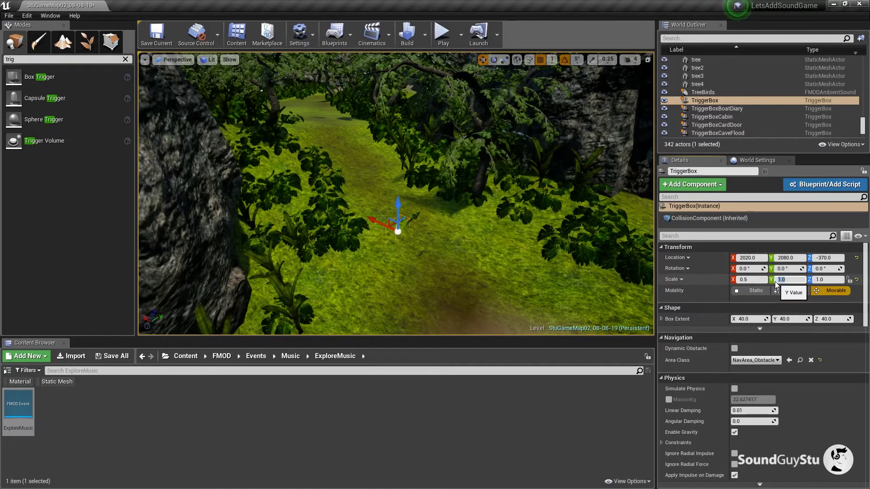
pyautogui.write('20')
pyautogui.click(820, 280)
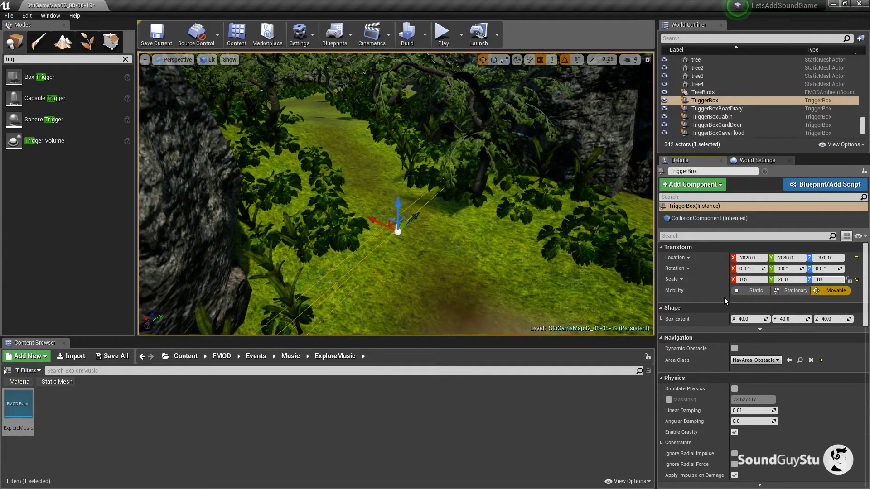
# Step: Move the trigger box along the path and raise it so it spans between the rocks, at about X 2323, Y 2336, Z -173
pyautogui.moveTo(448, 221); pyautogui.dragTo(476, 220)
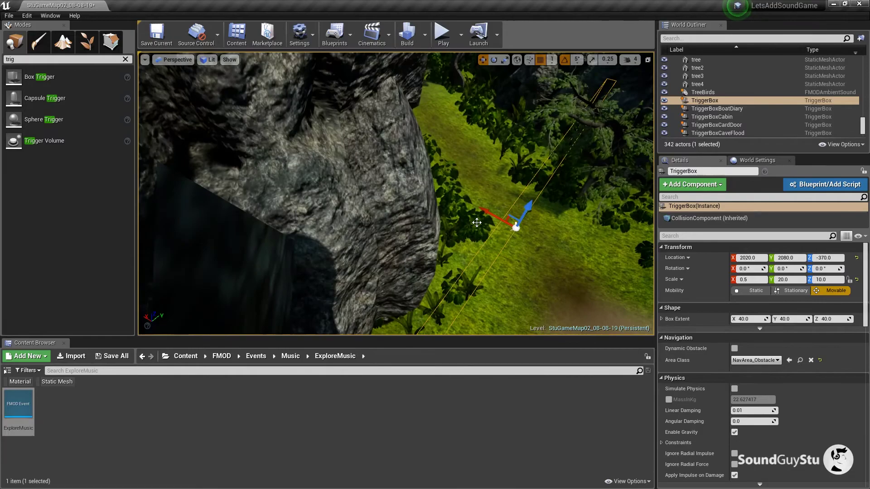
pyautogui.moveTo(536, 206); pyautogui.dragTo(397, 164)
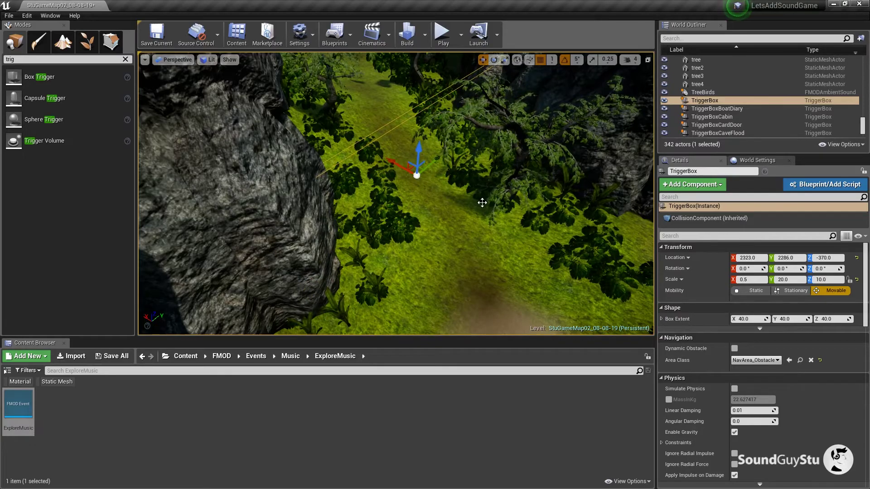
pyautogui.moveTo(412, 161); pyautogui.dragTo(457, 194)
pyautogui.moveTo(489, 169); pyautogui.dragTo(482, 187)
pyautogui.moveTo(517, 263)
pyautogui.mouseDown()
pyautogui.moveTo(510, 235)
pyautogui.moveTo(508, 271)
pyautogui.mouseUp()
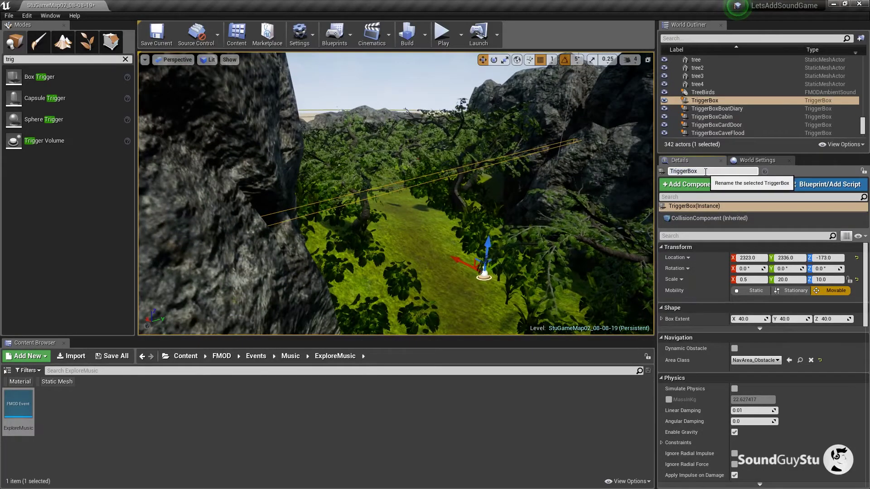
# Step: Rename the trigger box as TriggerBoxForest01
pyautogui.click(706, 172)
pyautogui.write('Forest01')
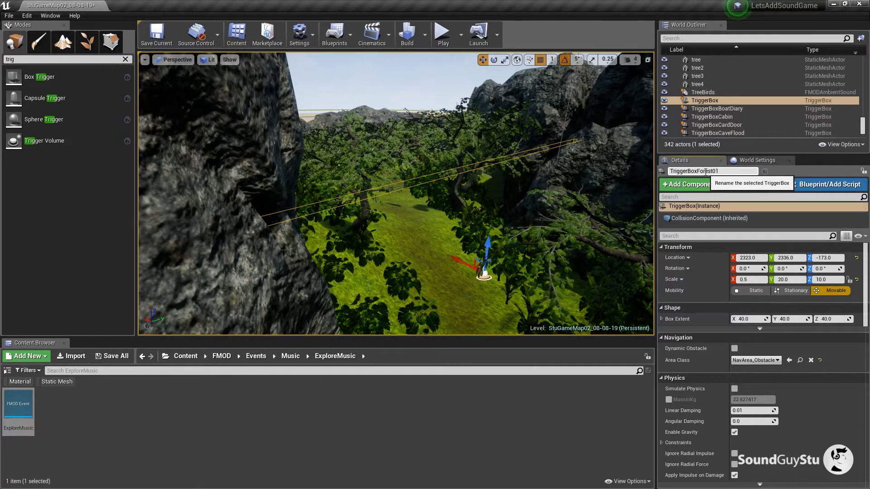
pyautogui.press('Return')
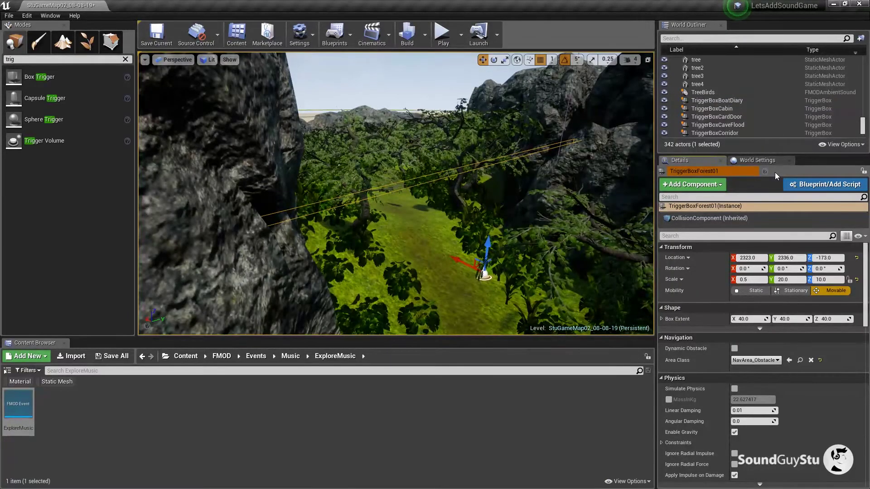
# Step: Select TriggerBoxForest01 in the level and open the Level Blueprint
pyautogui.moveTo(528, 244)
pyautogui.mouseDown()
pyautogui.moveTo(539, 263)
pyautogui.moveTo(528, 245)
pyautogui.mouseUp()
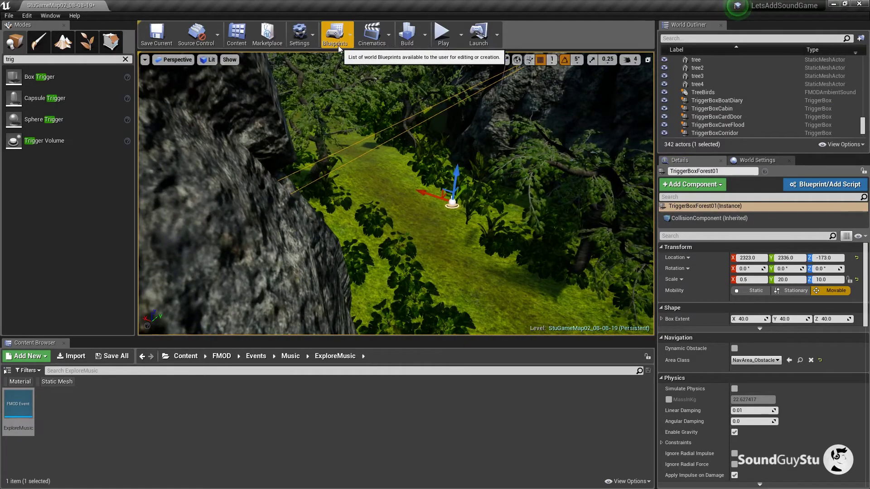
pyautogui.scroll(-3, 750, 93)
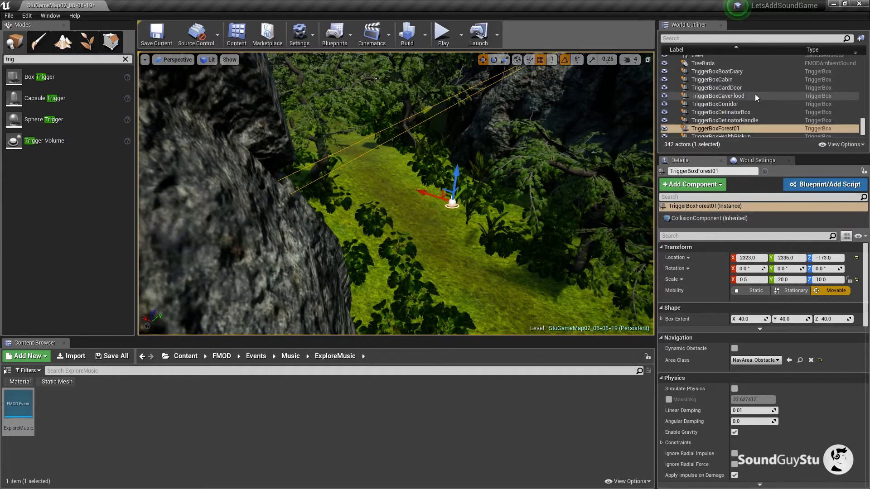
pyautogui.click(725, 85)
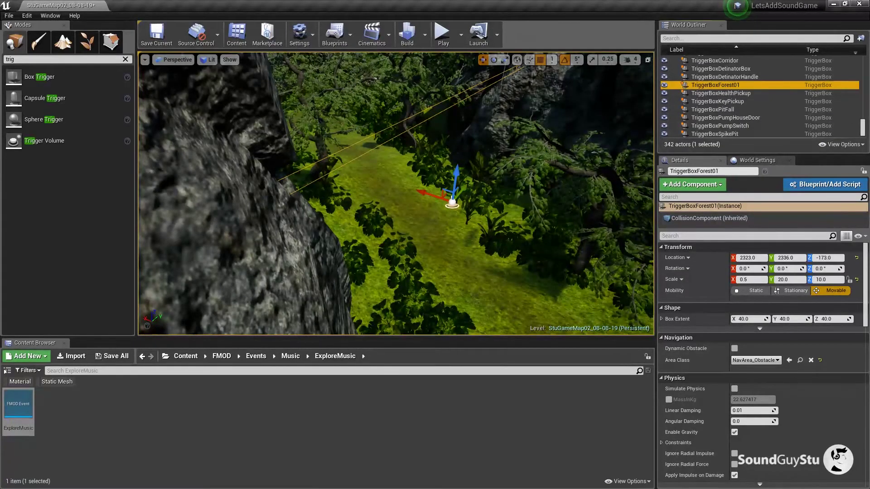
pyautogui.click(335, 34)
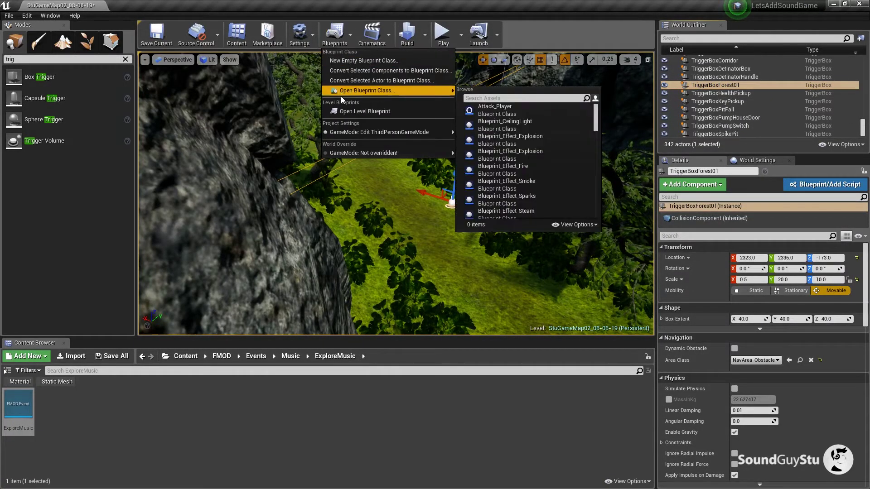
pyautogui.click(358, 112)
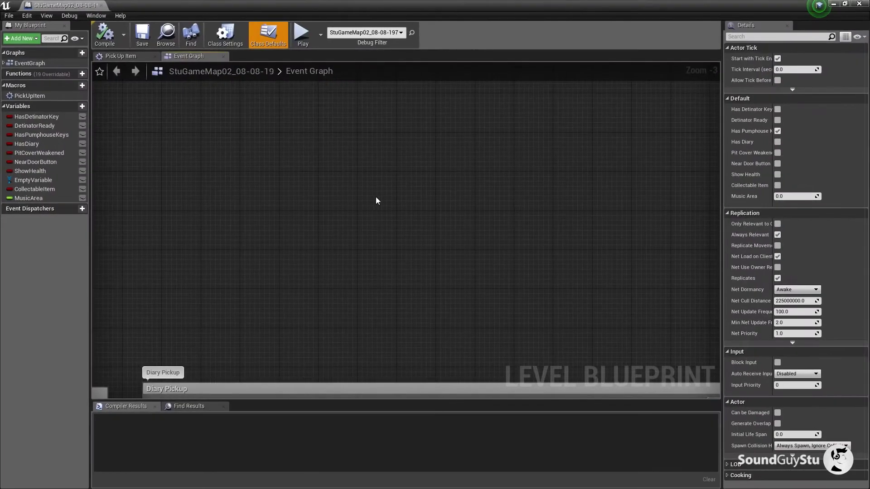
# Step: Add a comment box titled MusicExplore in the empty graph area above Intro Cutscene and enlarge it to hold several nodes
pyautogui.scroll(-2, 353, 197)
pyautogui.moveTo(344, 203)
pyautogui.mouseDown()
pyautogui.moveTo(443, 91)
pyautogui.moveTo(425, 79)
pyautogui.mouseUp()
pyautogui.moveTo(424, 283); pyautogui.dragTo(467, 392)
pyautogui.scroll(-4, 352, 269)
pyautogui.scroll(3, 352, 270)
pyautogui.scroll(1, 352, 269)
pyautogui.scroll(3, 266, 140)
pyautogui.moveTo(325, 157); pyautogui.dragTo(300, 231)
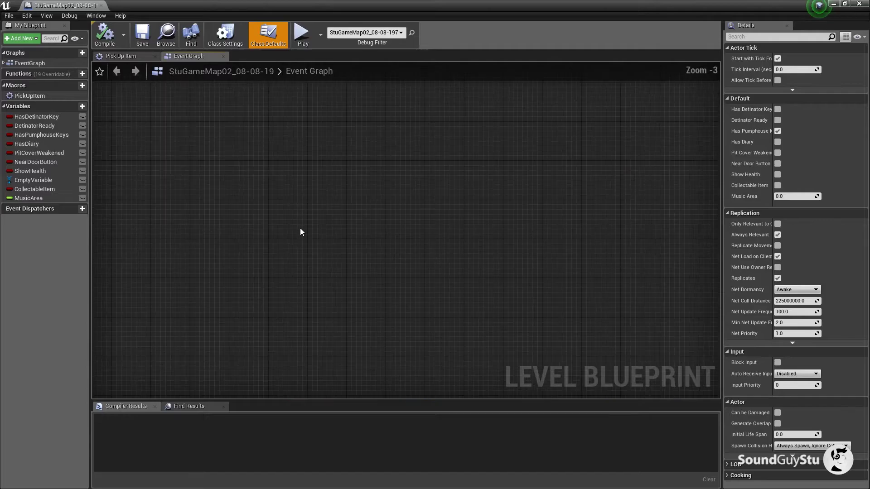
pyautogui.scroll(2, 338, 155)
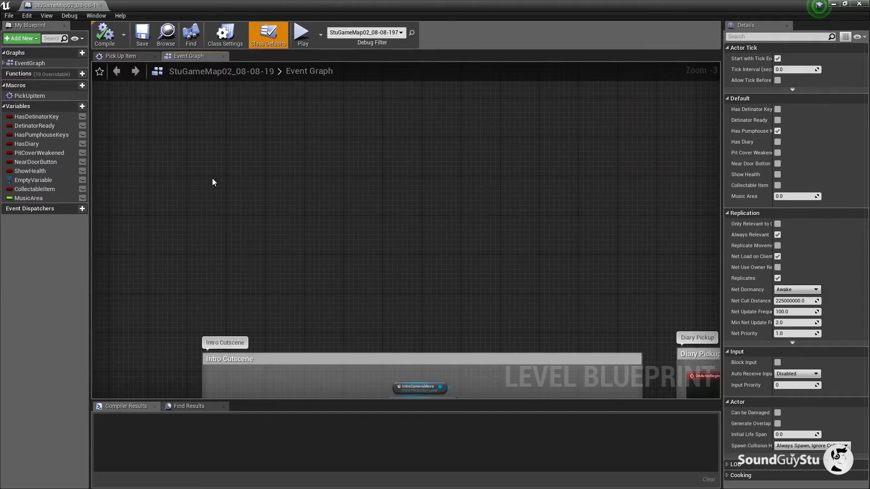
pyautogui.press('c')
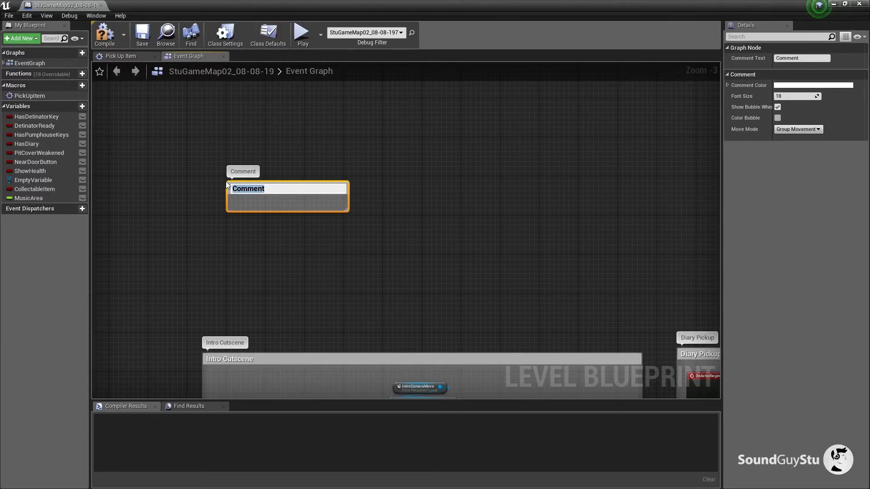
pyautogui.write('MusicExplore')
pyautogui.press('Return')
pyautogui.moveTo(278, 190); pyautogui.dragTo(251, 166)
pyautogui.moveTo(607, 280); pyautogui.dragTo(640, 336)
# Step: Add an On Actor Begin Overlap event for TriggerBoxForest01 inside the MusicExplore comment, near its upper-left corner
pyautogui.scroll(3, 289, 228)
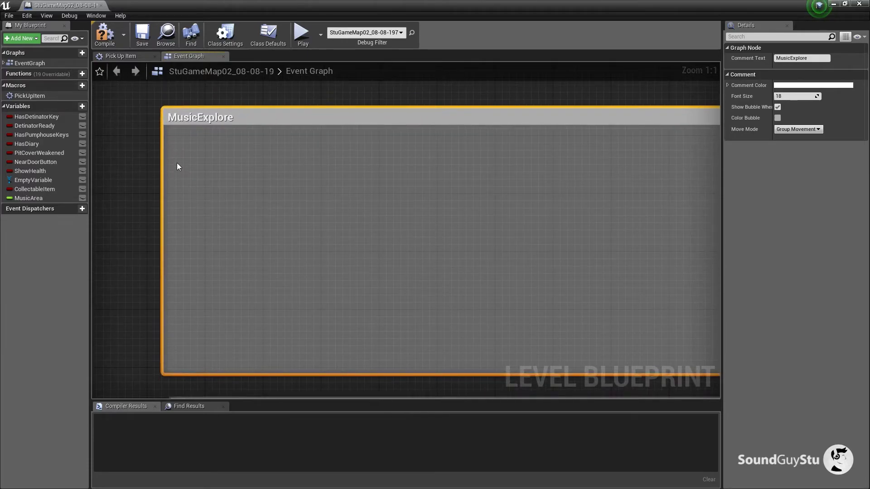
pyautogui.rightClick(177, 159)
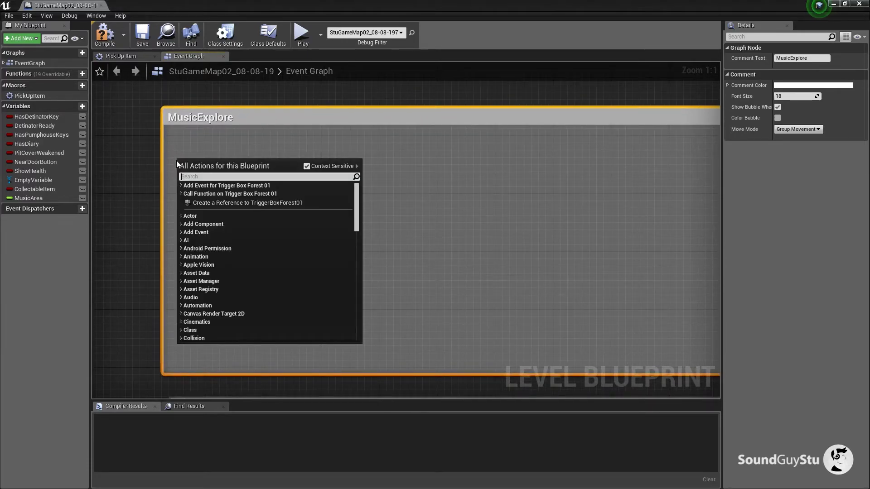
pyautogui.click(180, 186)
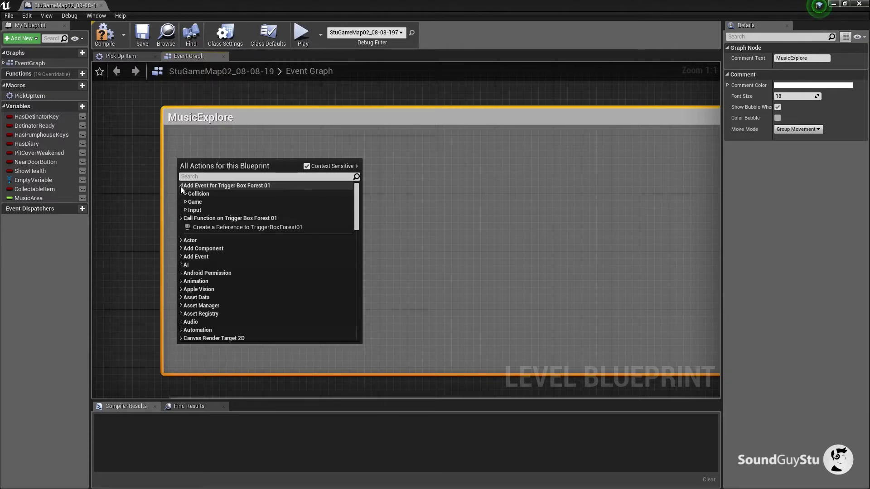
pyautogui.click(185, 194)
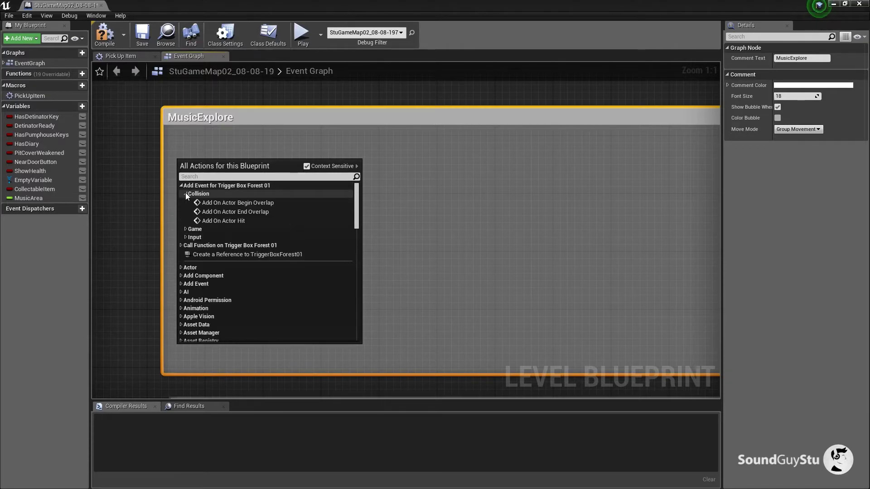
pyautogui.click(235, 203)
pyautogui.moveTo(234, 165); pyautogui.dragTo(243, 156)
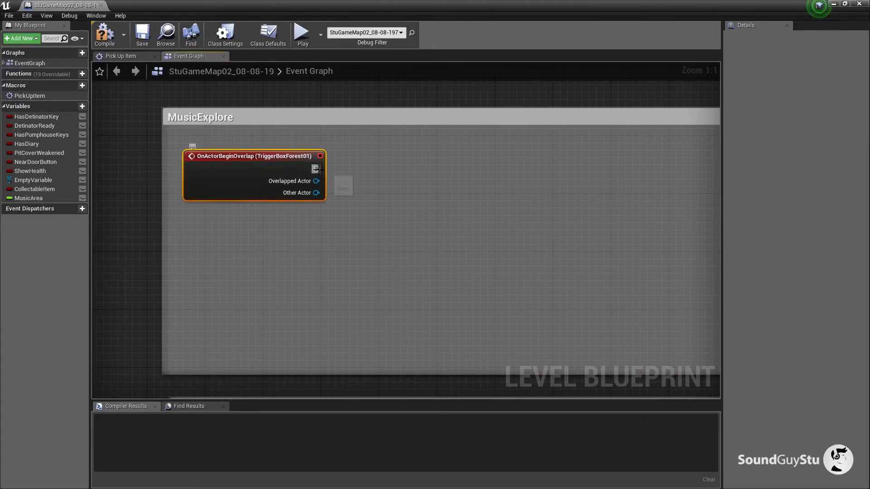
# Step: Add a FlipFlop node driven by the overlap event's execution output and align it with the event
pyautogui.moveTo(421, 228); pyautogui.dragTo(367, 212)
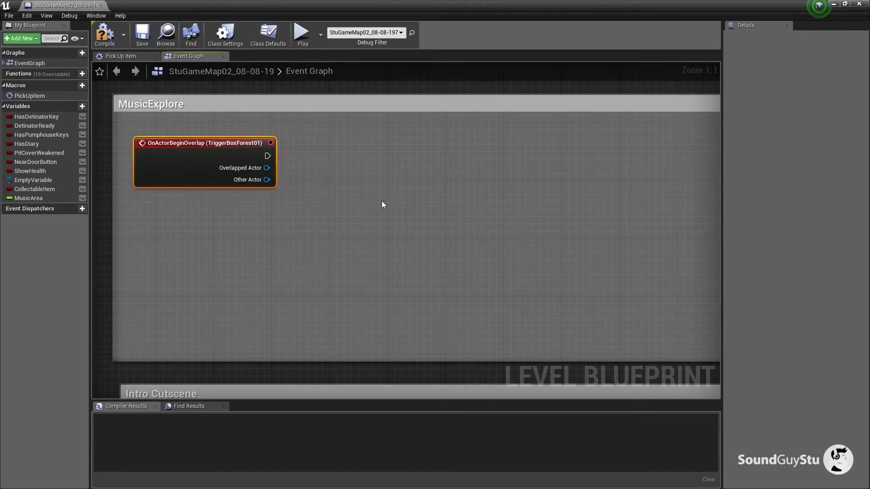
pyautogui.moveTo(325, 155); pyautogui.dragTo(326, 155)
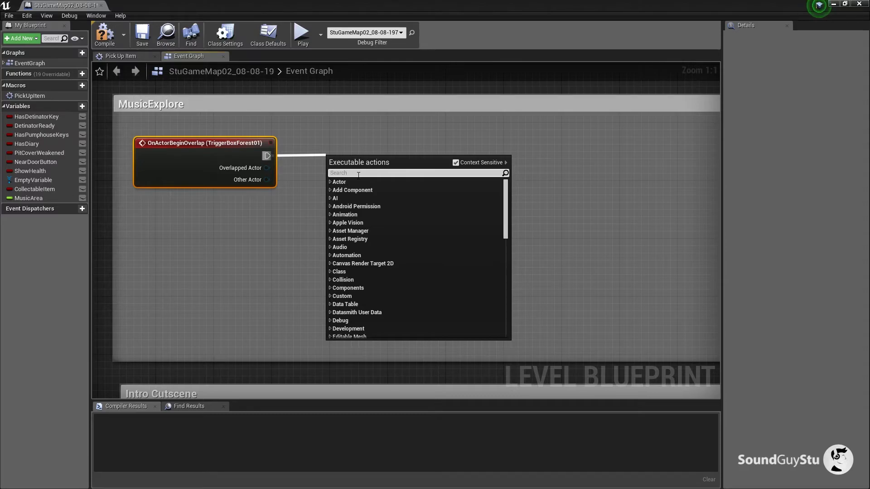
pyautogui.write('flip')
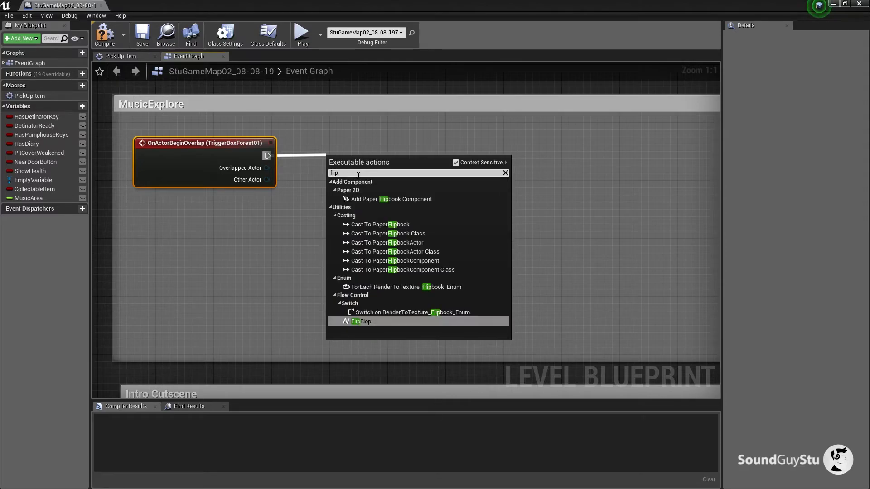
pyautogui.write('flop')
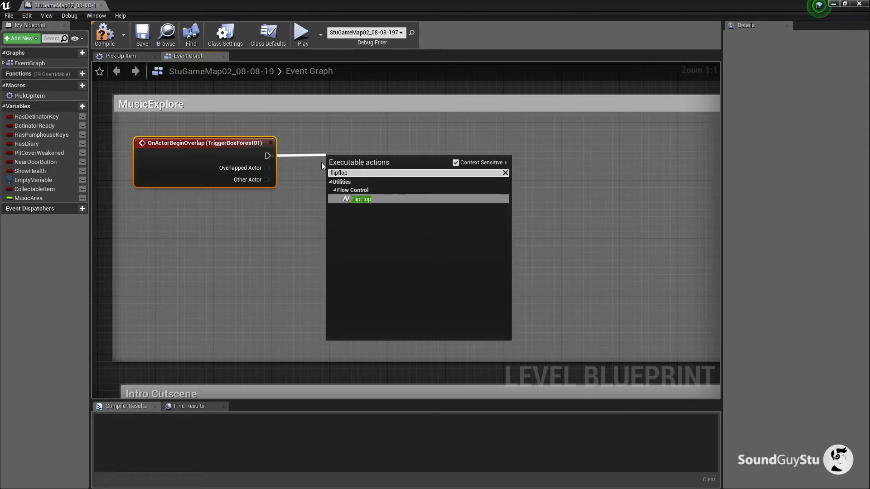
pyautogui.click(398, 198)
pyautogui.moveTo(354, 163); pyautogui.dragTo(355, 151)
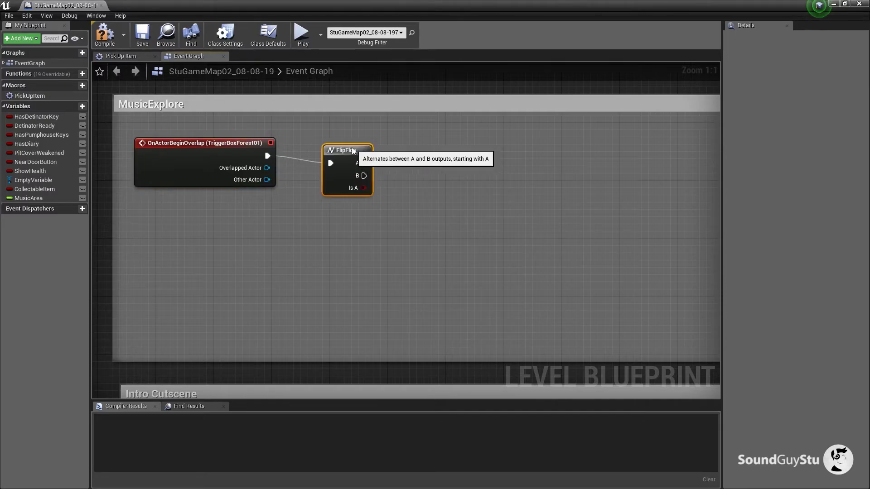
pyautogui.moveTo(409, 249); pyautogui.dragTo(344, 255)
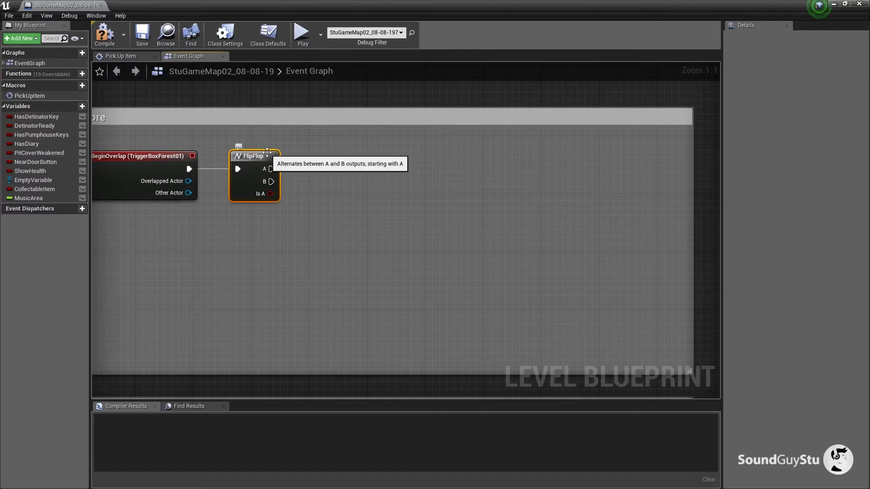
# Step: Return to the level editor, search the level's actors for "music" and select the ExploreMusic sound
pyautogui.click(833, 4)
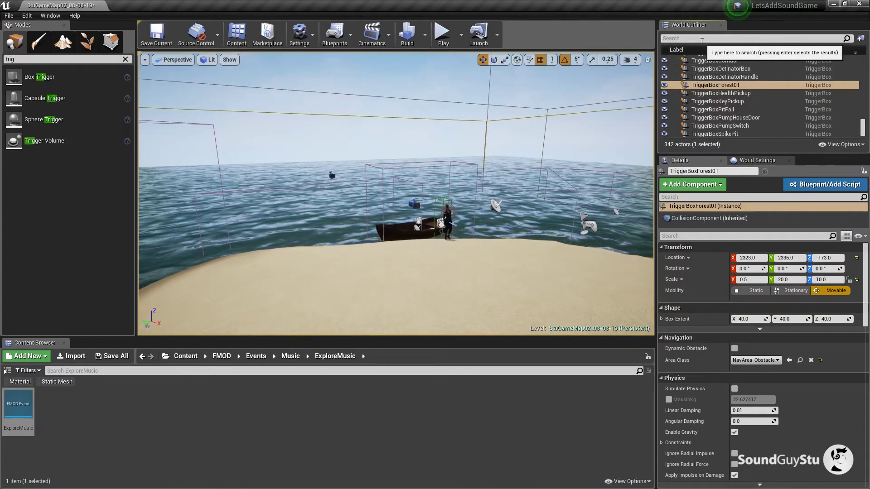
pyautogui.click(701, 39)
pyautogui.write('music')
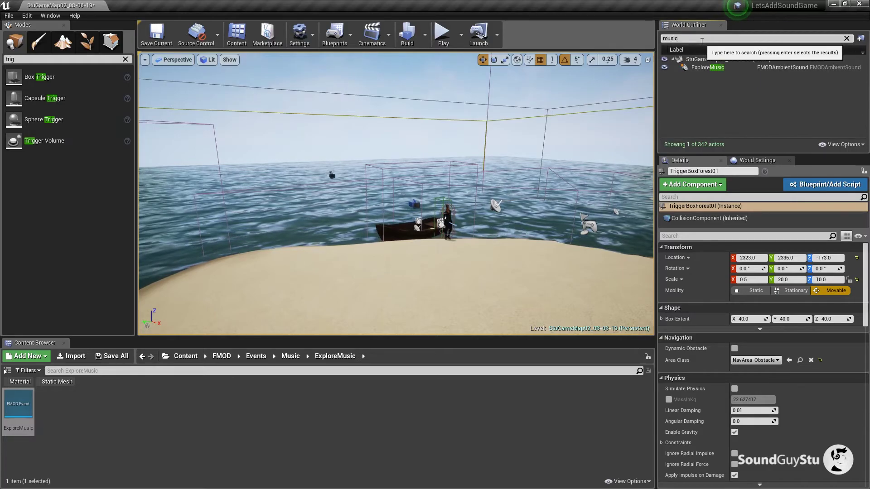
pyautogui.doubleClick(707, 67)
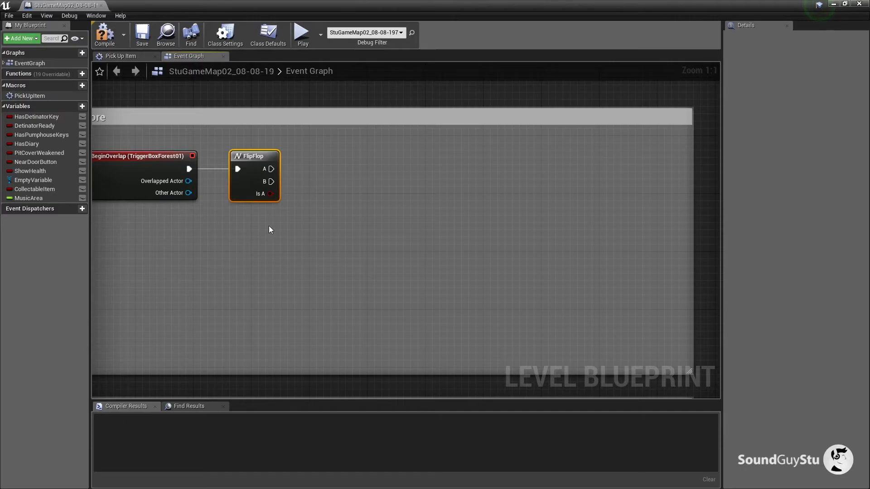
# Step: Create a reference to ExploreMusic in the Level Blueprint and place it below the FlipFlop node
pyautogui.rightClick(269, 226)
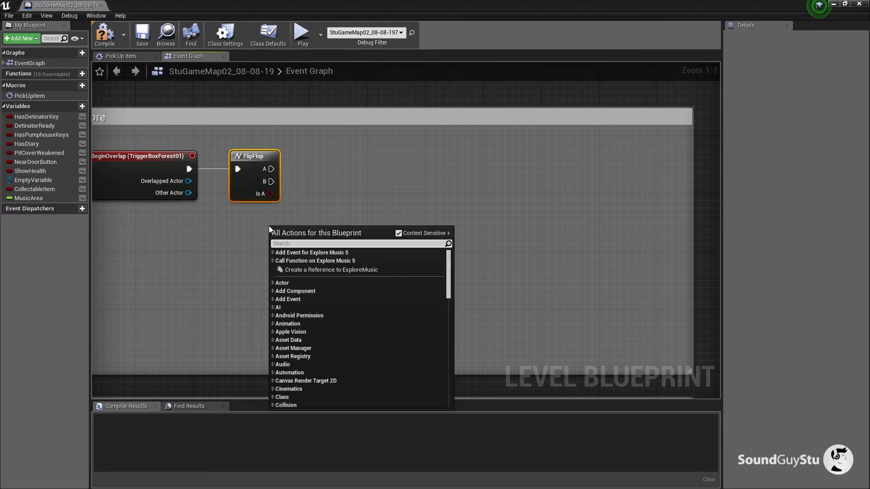
pyautogui.click(327, 268)
pyautogui.moveTo(318, 227); pyautogui.dragTo(269, 256)
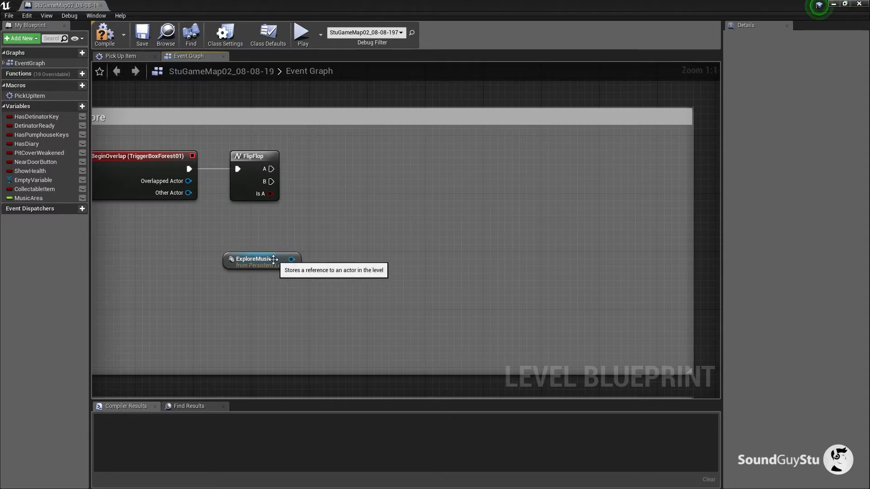
pyautogui.moveTo(270, 259)
pyautogui.mouseDown()
pyautogui.moveTo(307, 223)
pyautogui.moveTo(253, 261)
pyautogui.moveTo(266, 265)
pyautogui.mouseUp()
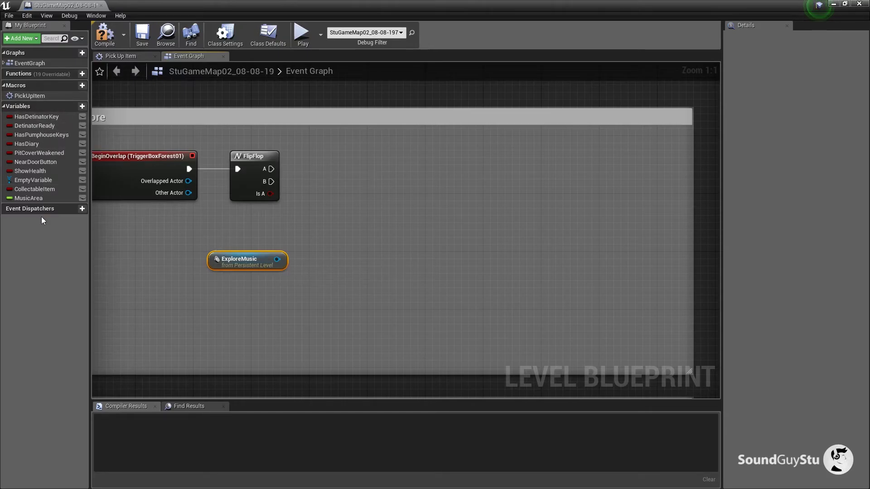
# Step: Delete the existing MusicArea float variable from the Level Blueprint
pyautogui.click(31, 199)
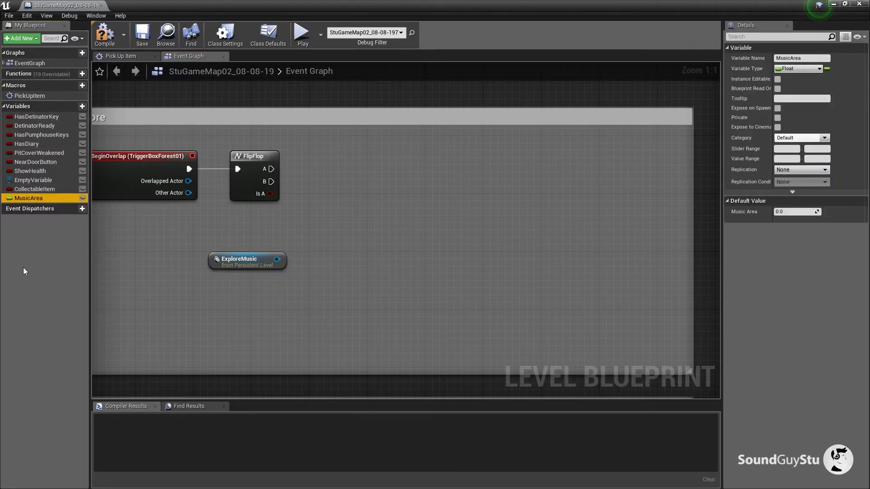
pyautogui.click(36, 198)
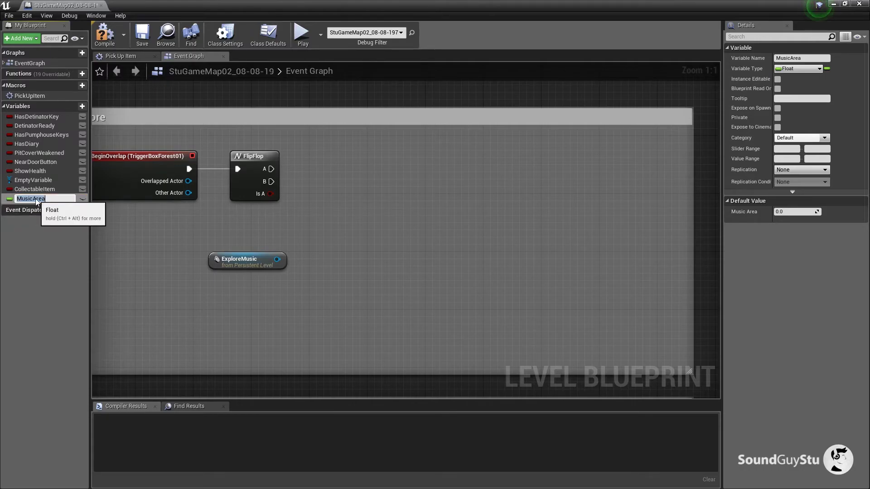
pyautogui.click(45, 240)
pyautogui.click(59, 199)
pyautogui.press('Delete')
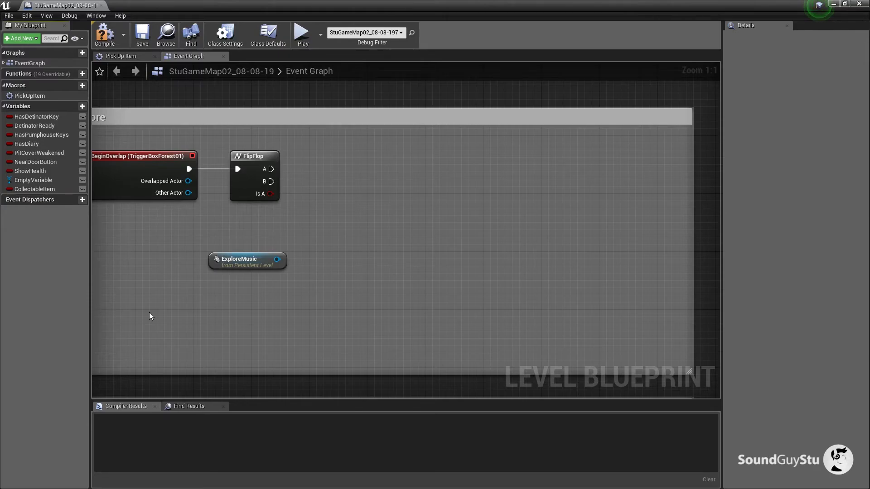
# Step: Create a float variable named MusicArea in the Level Blueprint
pyautogui.click(80, 107)
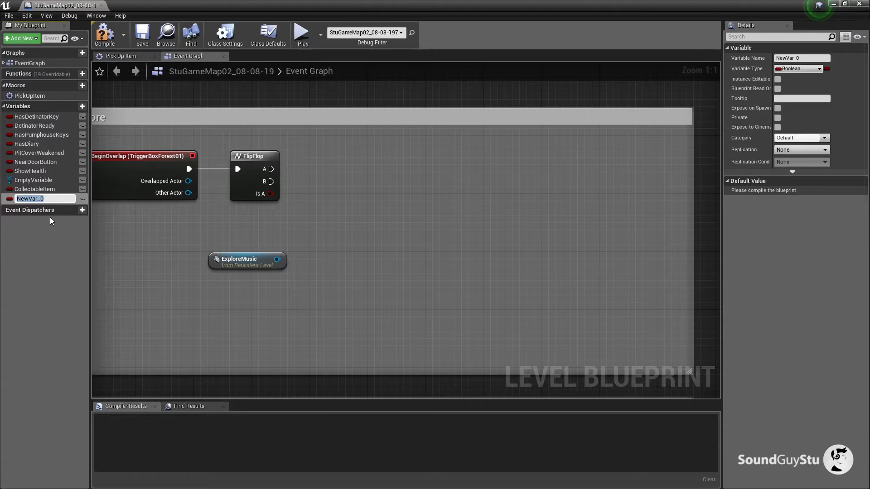
pyautogui.write('Mus')
pyautogui.click(46, 197)
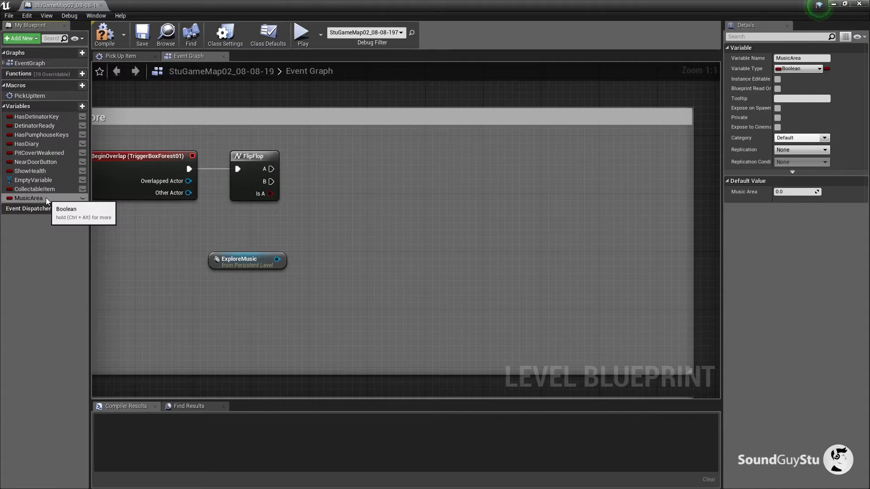
pyautogui.click(789, 71)
pyautogui.click(708, 118)
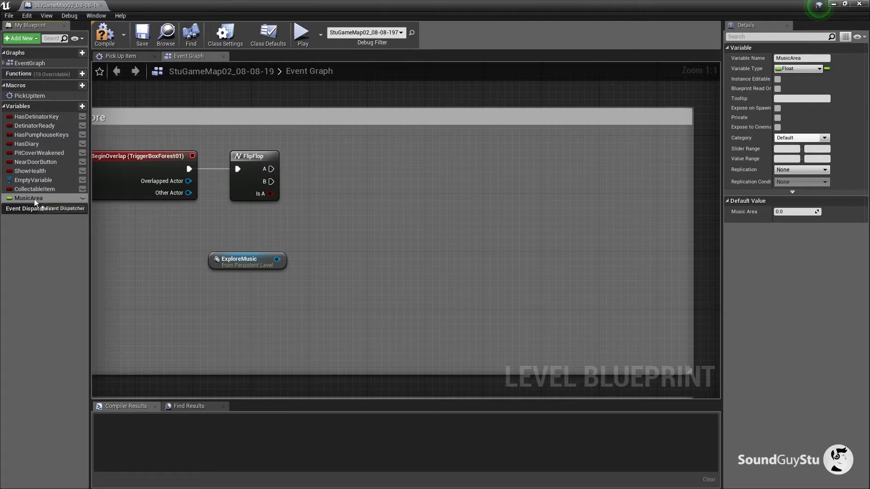
# Step: Add a Set MusicArea node driven by the FlipFlop's A output and set its value to 1.0
pyautogui.moveTo(29, 199); pyautogui.dragTo(322, 161)
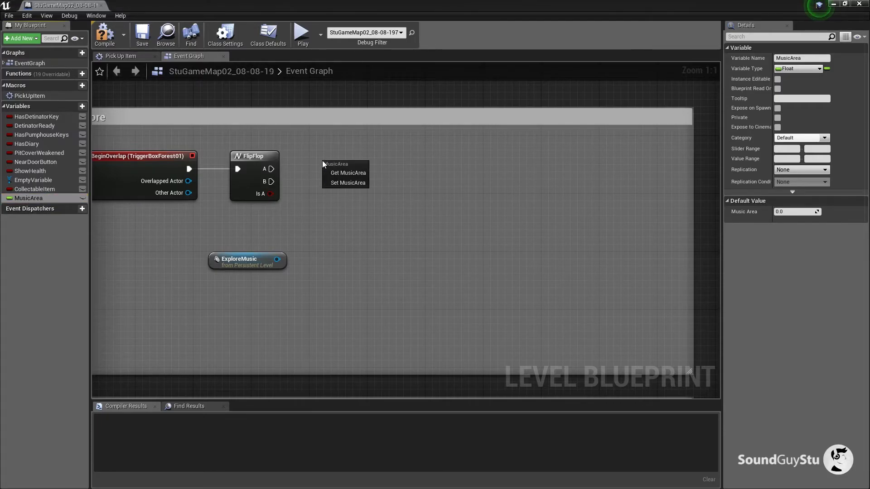
pyautogui.click(348, 183)
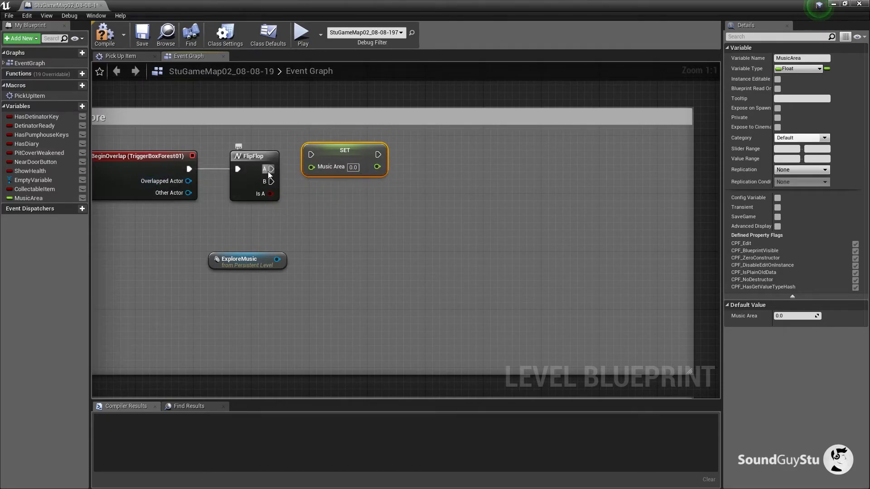
pyautogui.moveTo(267, 170); pyautogui.dragTo(311, 155)
pyautogui.click(354, 168)
pyautogui.write('1')
pyautogui.click(360, 209)
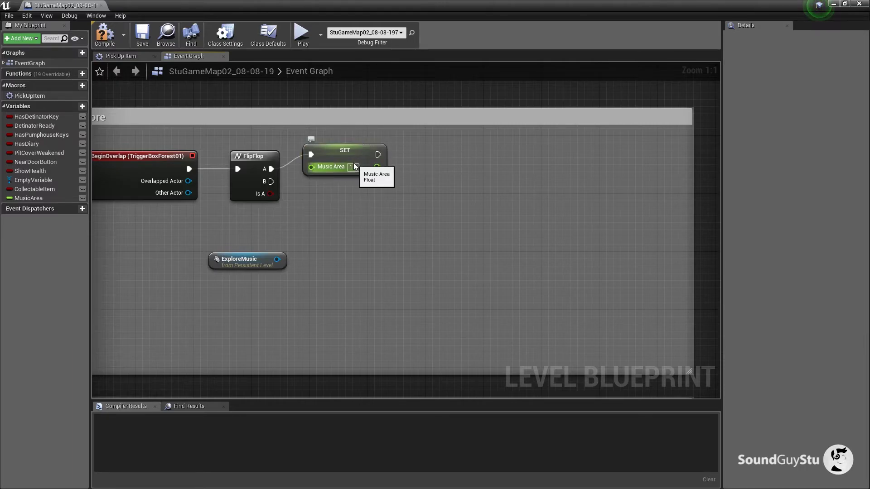
# Step: Add a second Set MusicArea node with value 0.0 below the first and connect it to the FlipFlop's B output
pyautogui.moveTo(24, 204); pyautogui.dragTo(329, 198)
pyautogui.click(349, 244)
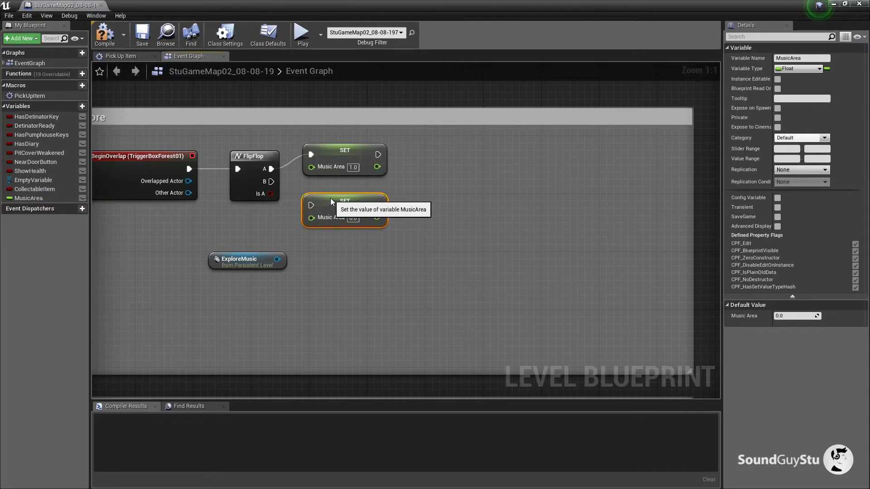
pyautogui.moveTo(270, 182); pyautogui.dragTo(330, 195)
pyautogui.click(398, 295)
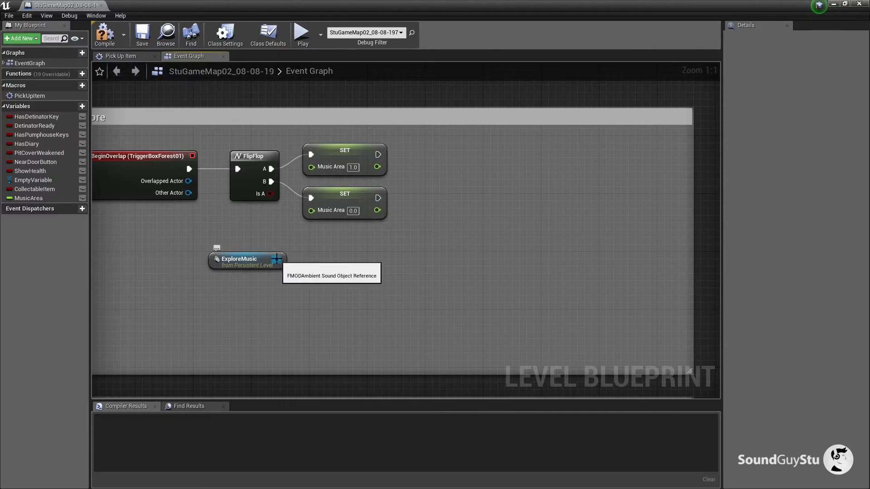
# Step: Add a Set Parameter (AudioComponent) node from the ExploreMusic reference, placing it beyond the Set nodes and its Audio Component node under ExploreMusic
pyautogui.moveTo(276, 259); pyautogui.dragTo(328, 278)
pyautogui.write('set para')
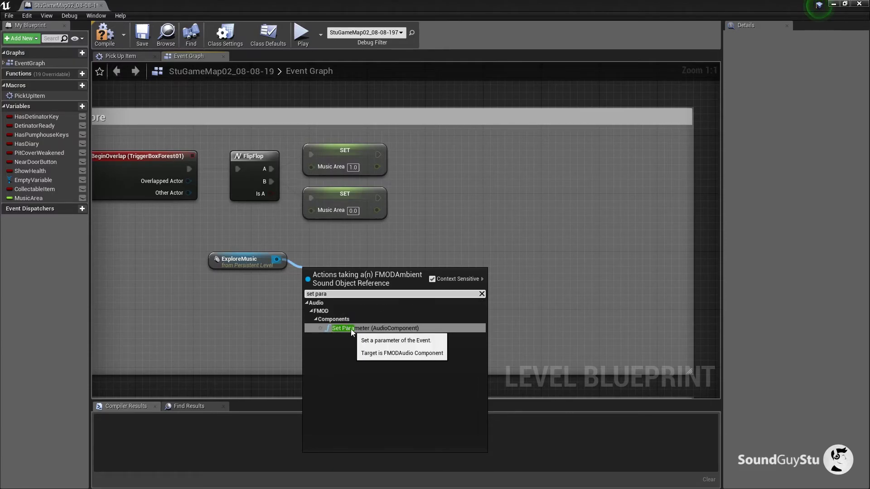
pyautogui.click(351, 329)
pyautogui.moveTo(345, 272); pyautogui.dragTo(530, 158)
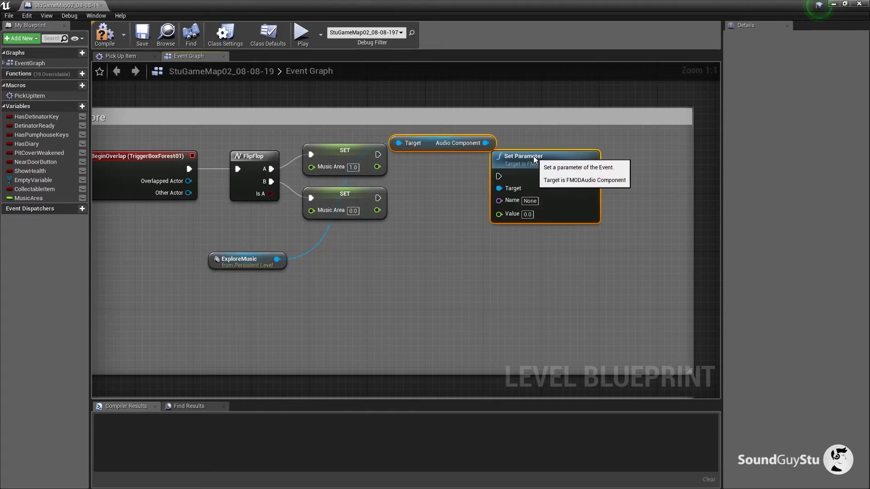
pyautogui.click(425, 331)
pyautogui.moveTo(427, 143); pyautogui.dragTo(251, 292)
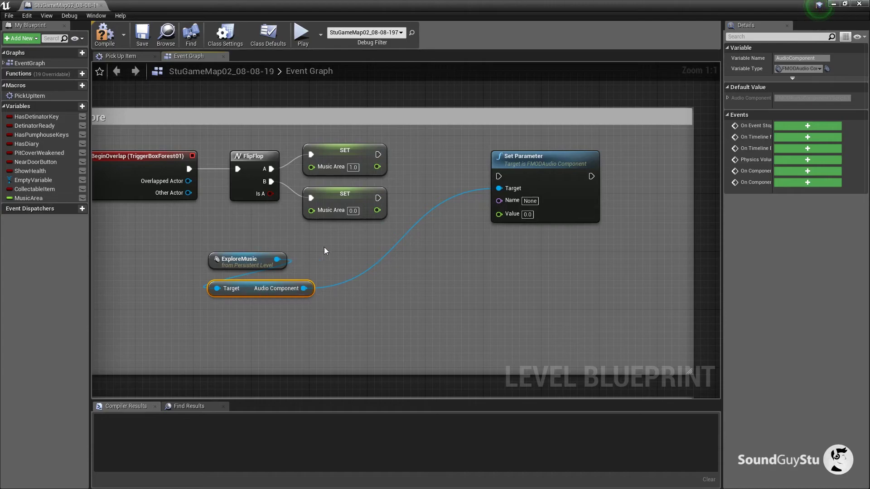
pyautogui.moveTo(524, 166); pyautogui.dragTo(508, 151)
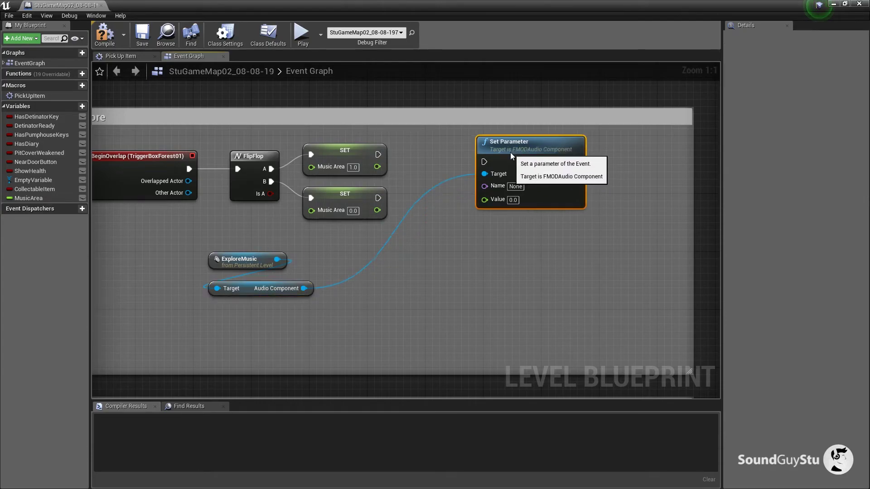
# Step: Wire the first Set MusicArea node's execution and value outputs into the Set Parameter node
pyautogui.moveTo(378, 155); pyautogui.dragTo(484, 162)
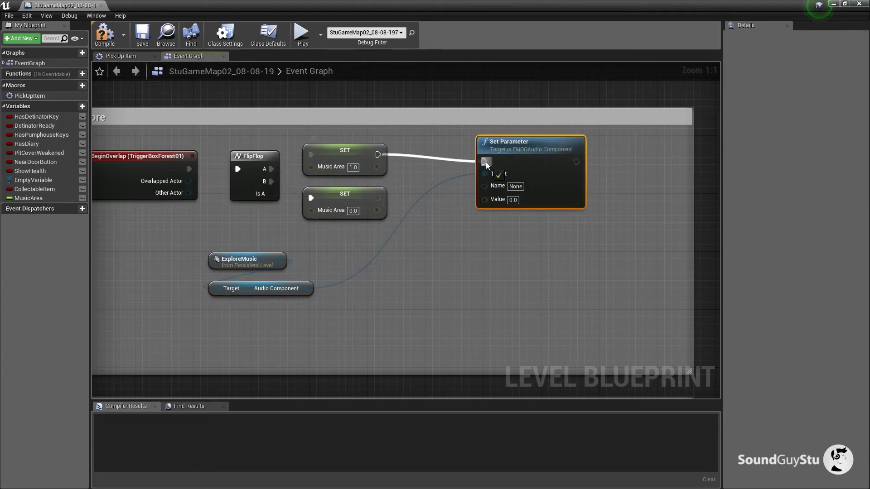
pyautogui.moveTo(376, 167); pyautogui.dragTo(484, 199)
pyautogui.moveTo(499, 145)
pyautogui.mouseDown()
pyautogui.moveTo(493, 138)
pyautogui.moveTo(493, 145)
pyautogui.mouseUp()
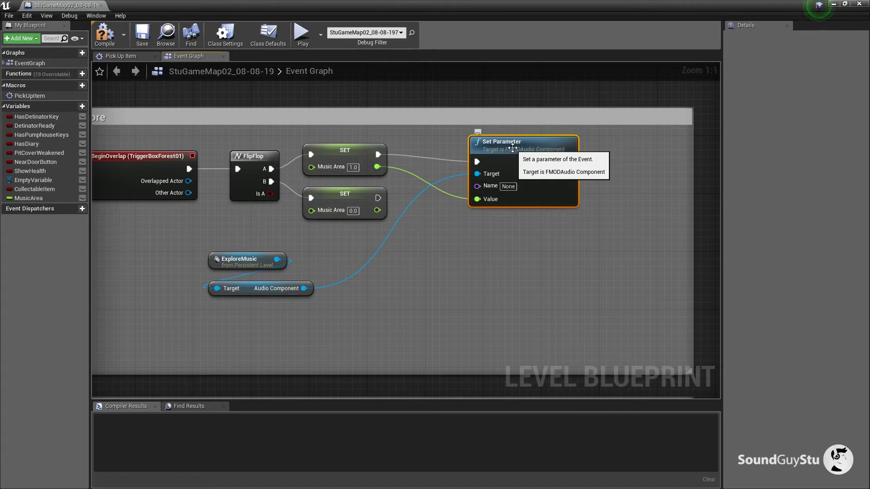
# Step: Duplicate the Set Parameter node below the original and wire the second Set MusicArea node's execution and value outputs into it
pyautogui.hotkey('ctrl', 'v')
pyautogui.moveTo(580, 258); pyautogui.dragTo(510, 232)
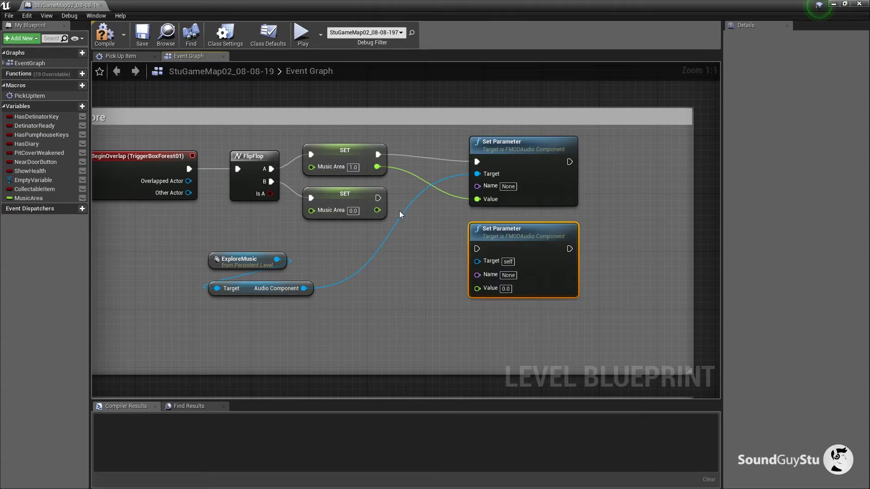
pyautogui.moveTo(378, 198); pyautogui.dragTo(476, 249)
pyautogui.moveTo(377, 210); pyautogui.dragTo(476, 288)
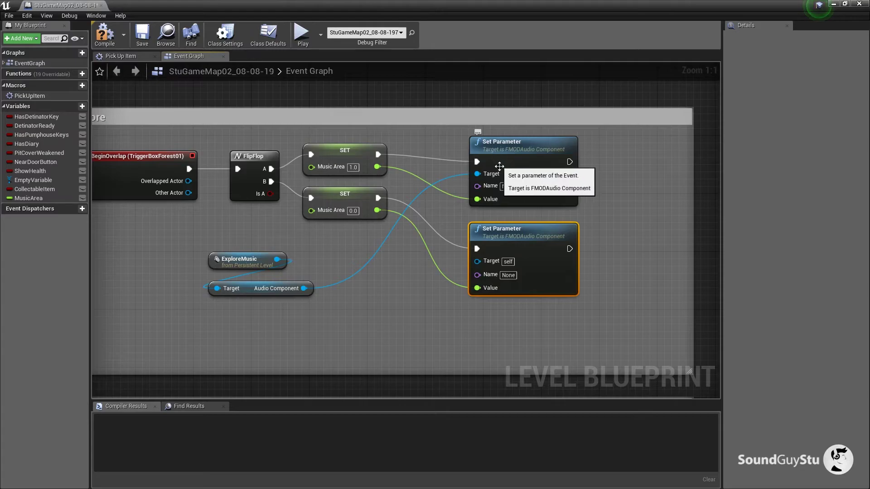
# Step: Check the parameter's name in FMOD Studio, then enter MusicArea as the name in both Set Parameter nodes
pyautogui.click(504, 187)
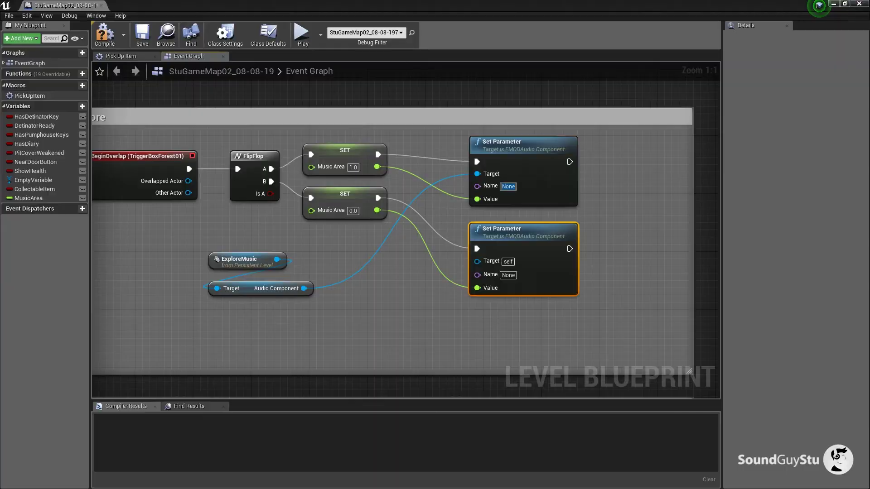
pyautogui.hotkey('alt', 'Tab')
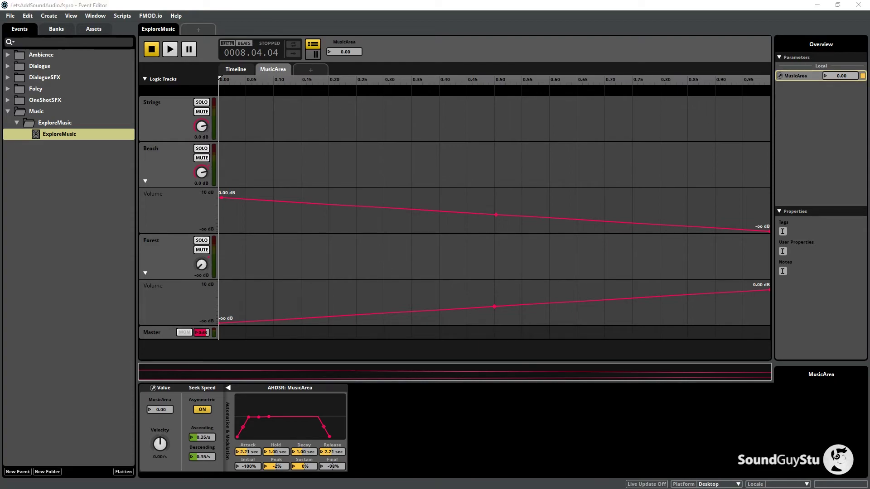
pyautogui.hotkey('alt', 'Tab')
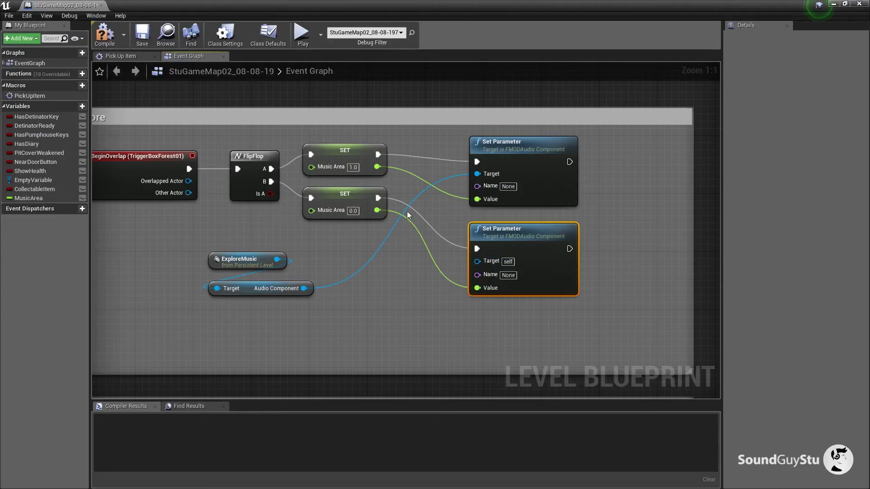
pyautogui.click(506, 186)
pyautogui.write('MusicArea')
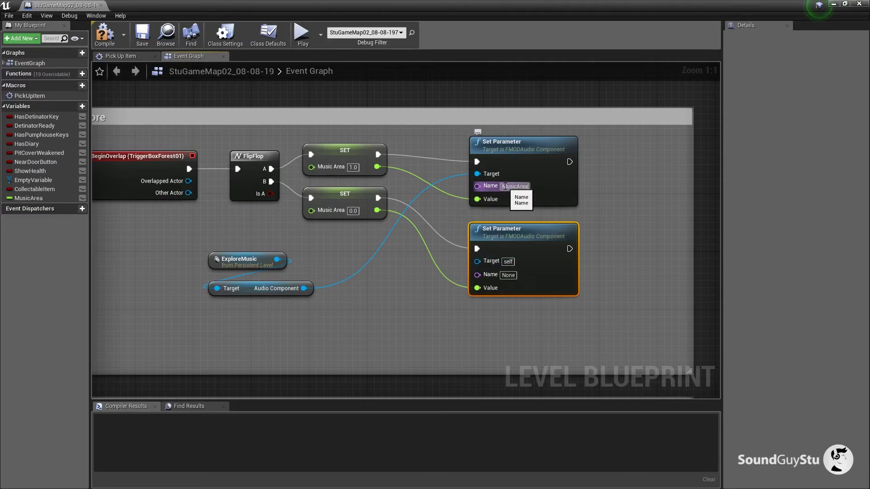
pyautogui.click(507, 275)
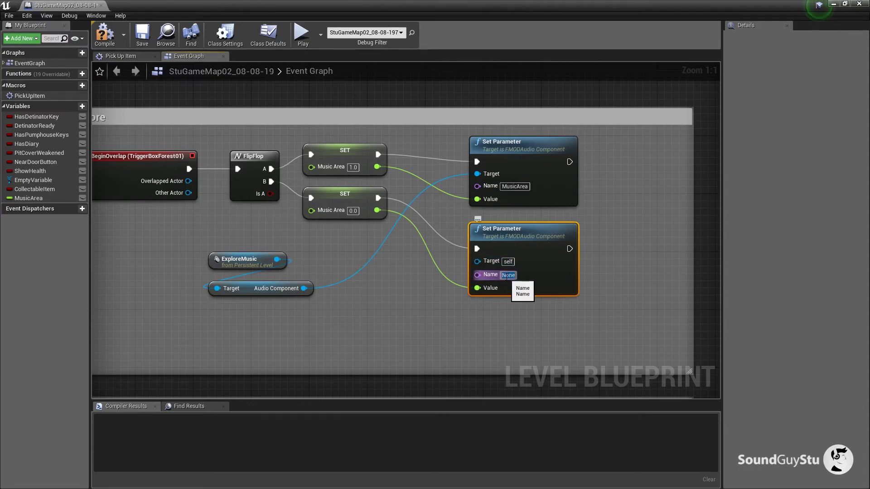
pyautogui.write('MusicArea')
pyautogui.click(430, 316)
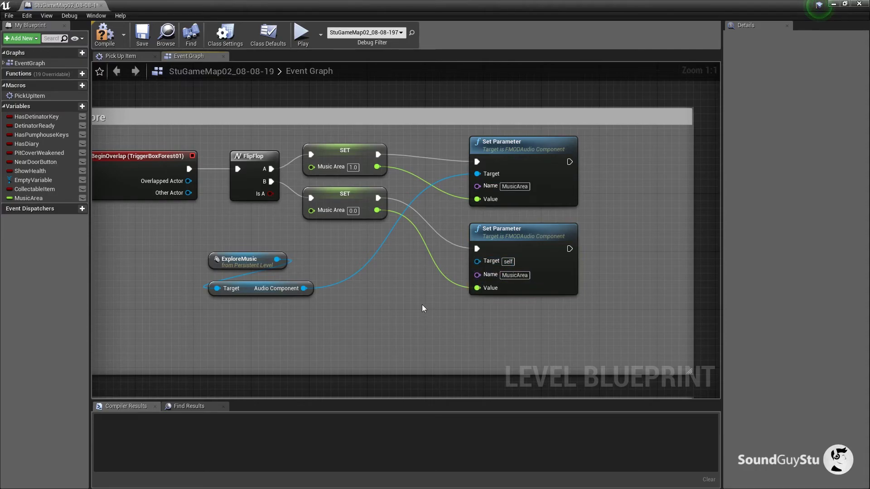
# Step: Compile the Level Blueprint, connect ExploreMusic's Audio Component to the second Set Parameter node's Target, and recompile
pyautogui.scroll(-1, 395, 319)
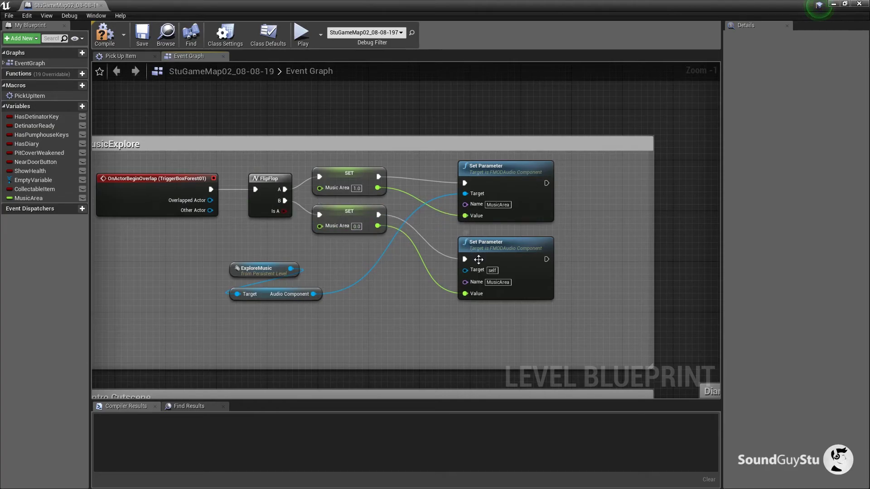
pyautogui.click(100, 37)
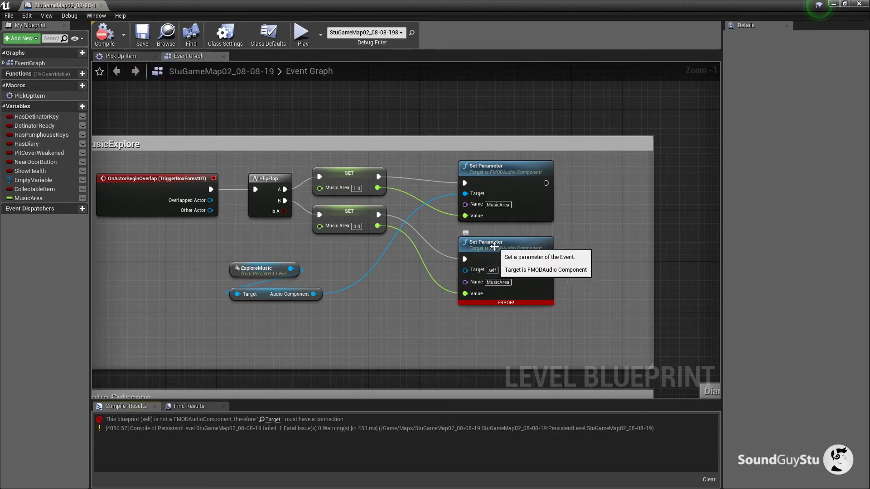
pyautogui.moveTo(313, 294); pyautogui.dragTo(465, 269)
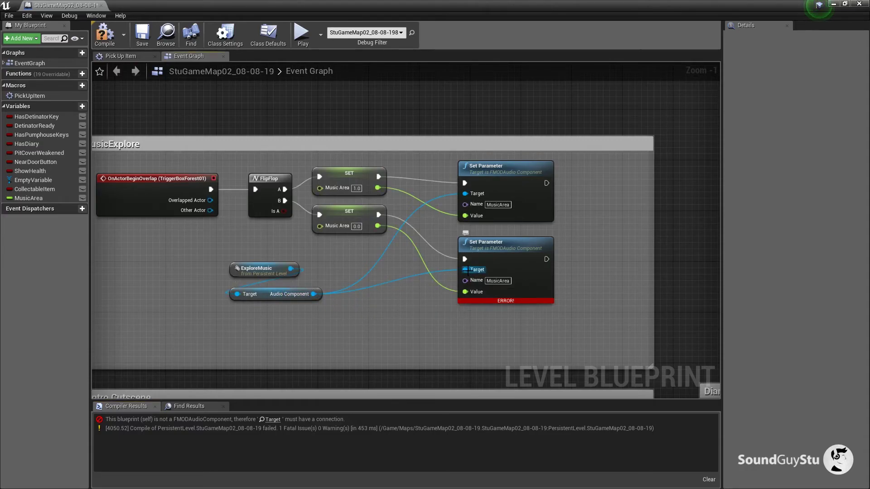
pyautogui.click(104, 40)
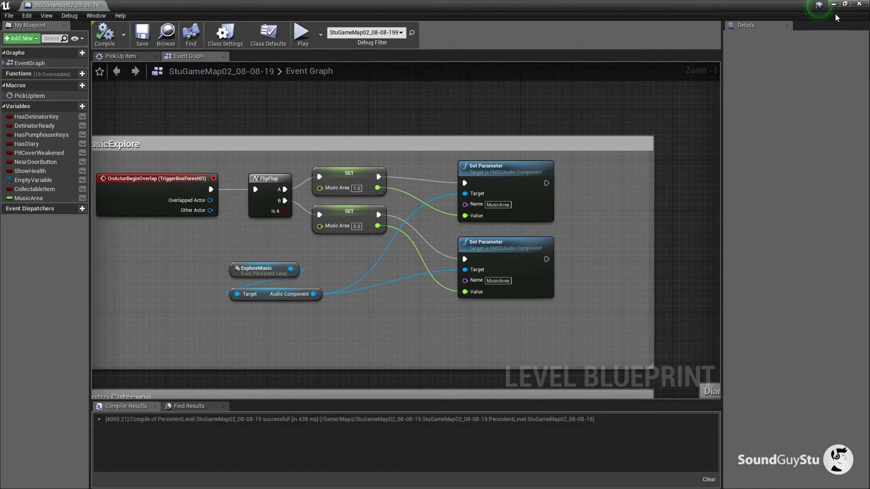
# Step: Close the Level Blueprint and play-test the level, walking between beach and forest to check the music switching, then stop the session
pyautogui.click(859, 4)
pyautogui.moveTo(345, 272); pyautogui.dragTo(355, 242)
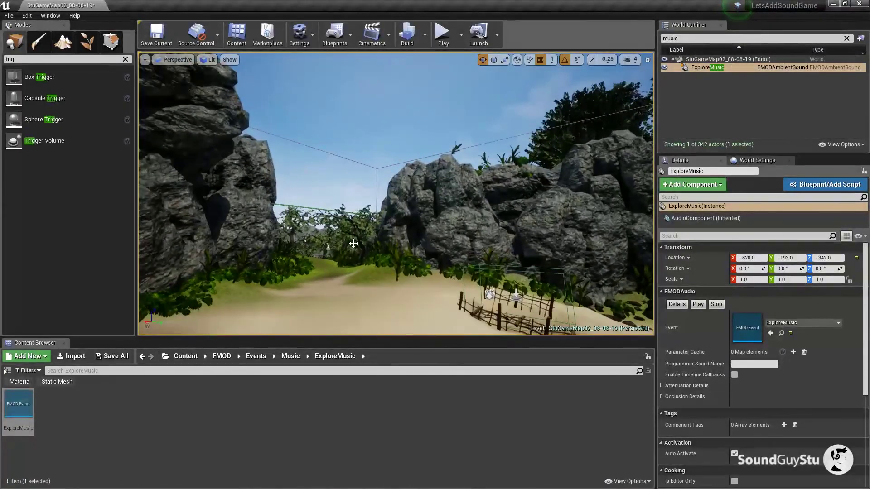
pyautogui.click(443, 34)
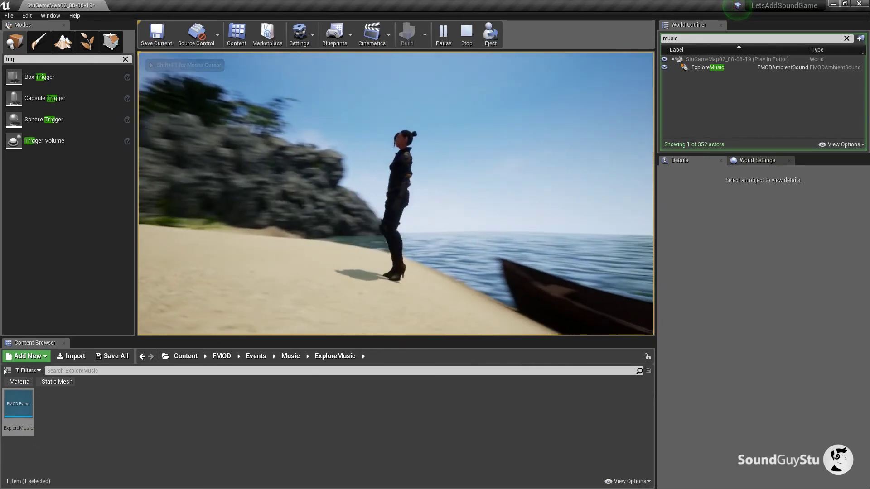
pyautogui.press('w')
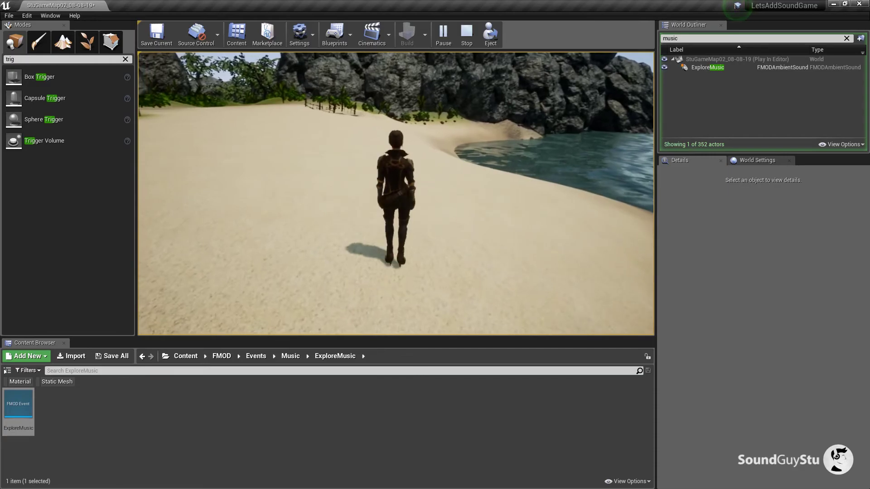
pyautogui.press('w')
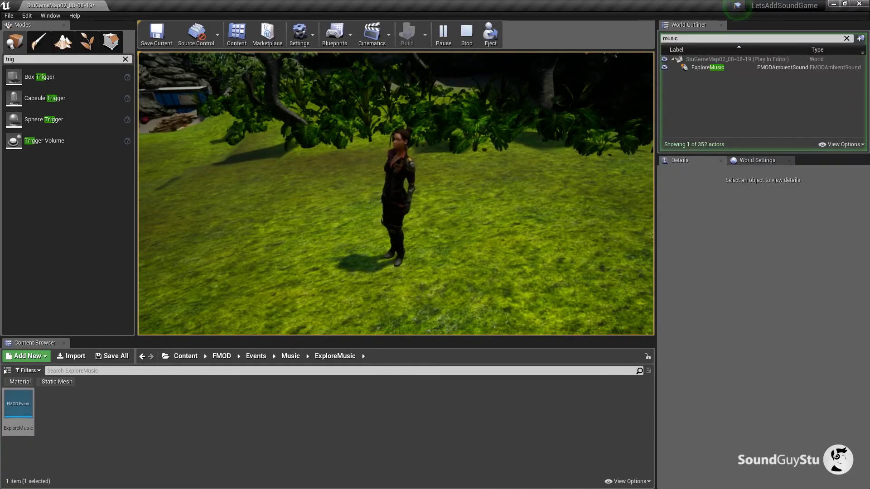
pyautogui.press('w')
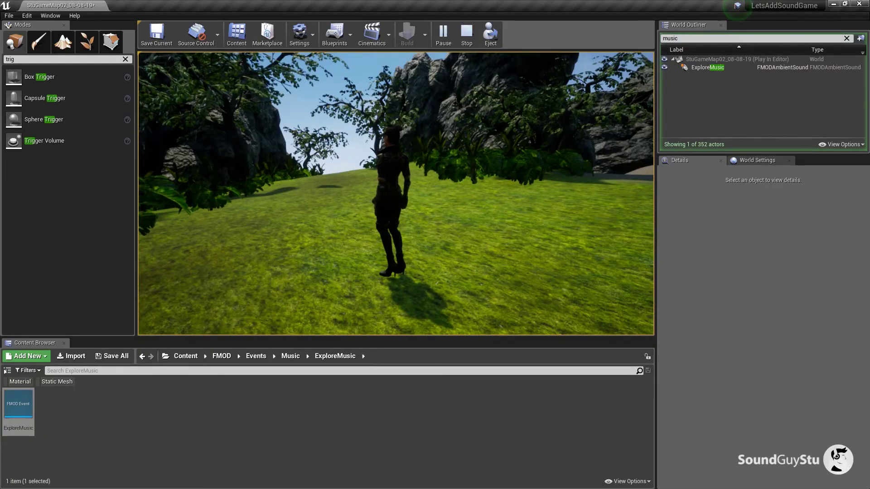
pyautogui.press('w')
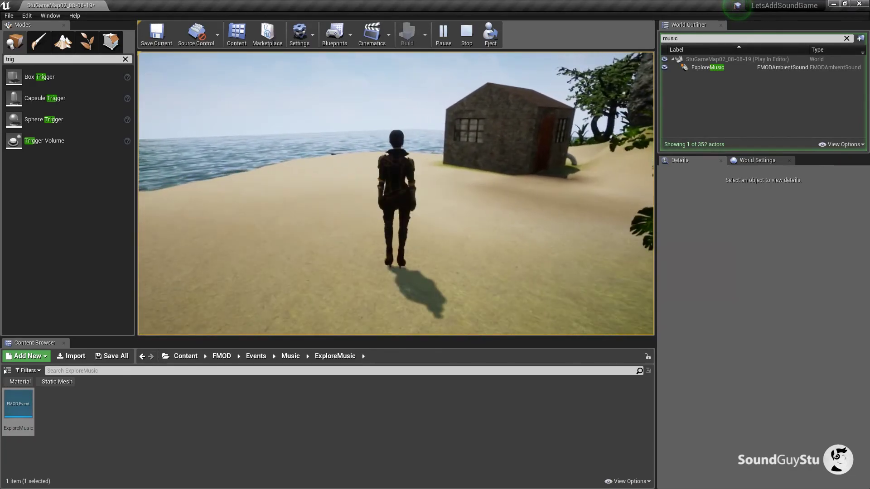
pyautogui.press('a')
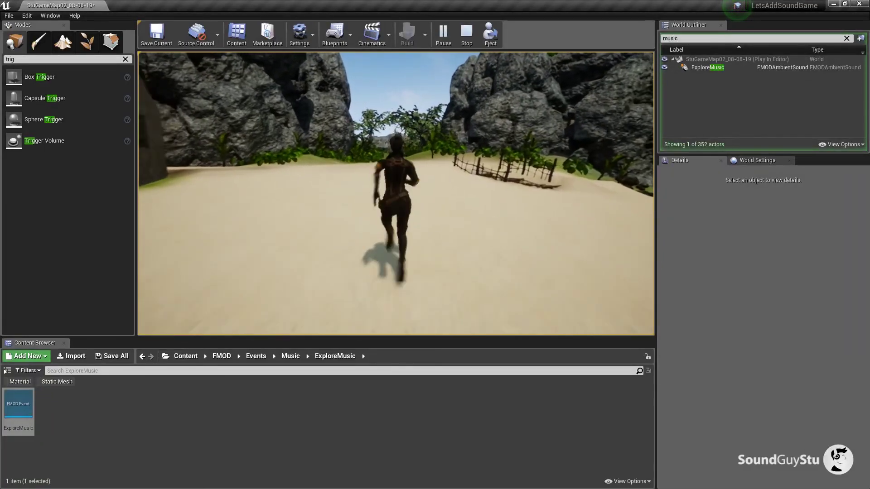
pyautogui.press('Escape')
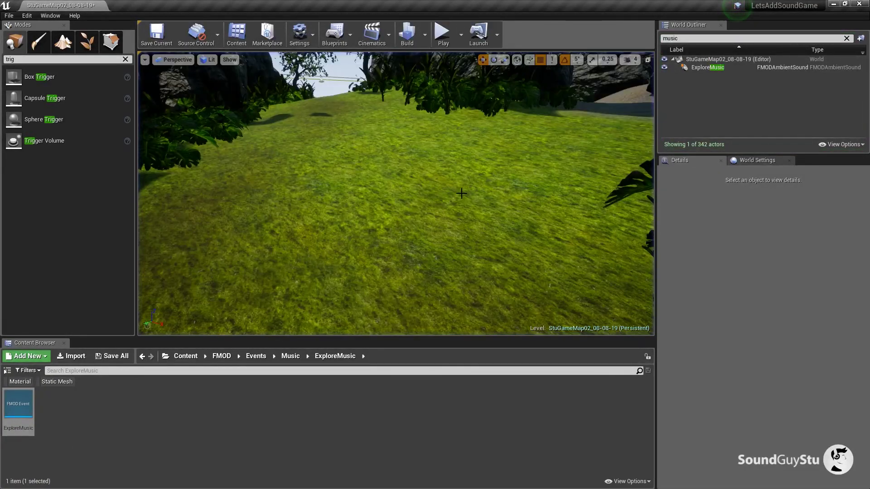
pyautogui.moveTo(456, 195); pyautogui.dragTo(370, 151)
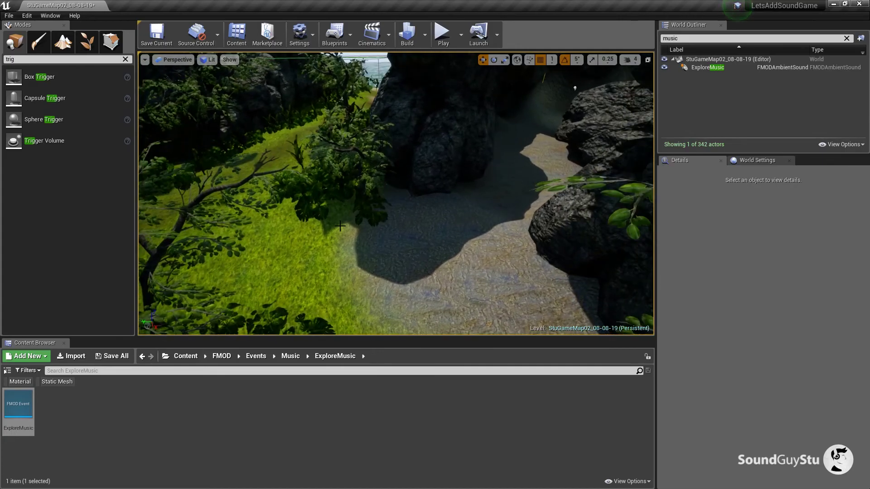
# Step: Place a Box Trigger on the shaded sandy path between the rocks leading to the cave
pyautogui.moveTo(381, 233); pyautogui.dragTo(465, 231)
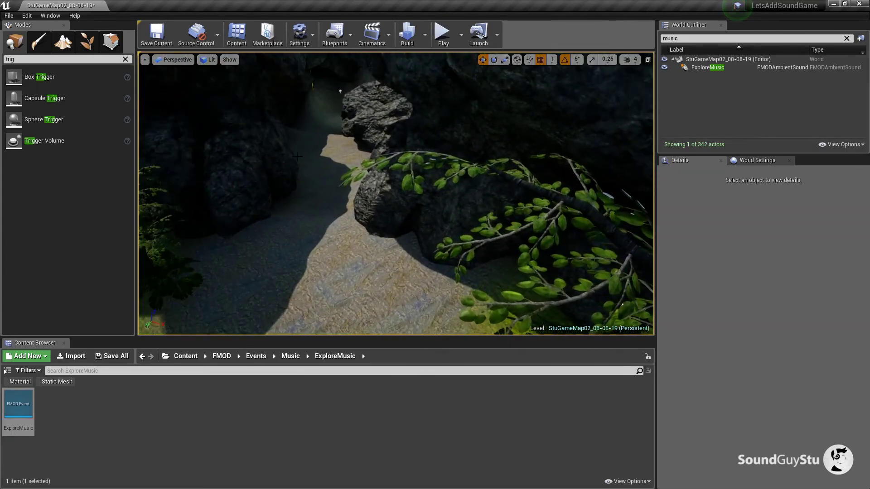
pyautogui.moveTo(345, 244); pyautogui.dragTo(351, 240)
pyautogui.moveTo(39, 77); pyautogui.dragTo(389, 207)
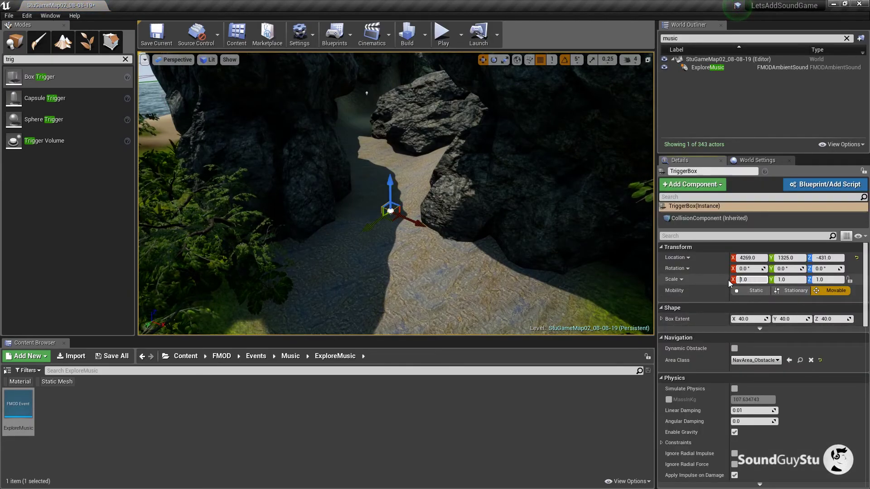
# Step: Set the new trigger box's scale to X 0.5, Y 20 and Z 10
pyautogui.click(752, 281)
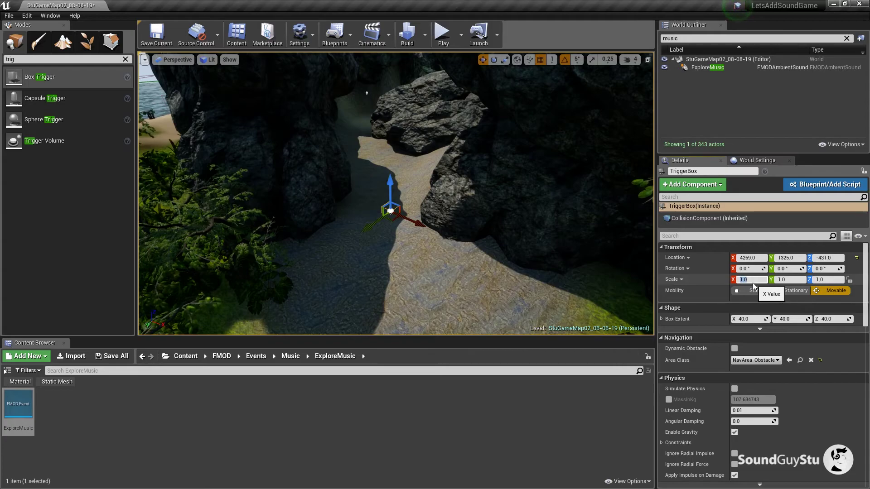
pyautogui.write('0.5')
pyautogui.click(791, 280)
pyautogui.write('20')
pyautogui.click(828, 279)
pyautogui.write('10')
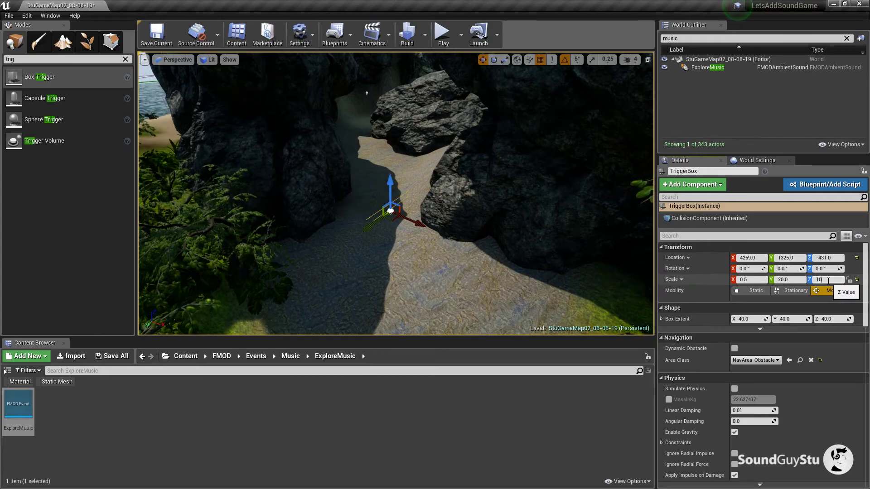
pyautogui.click(716, 297)
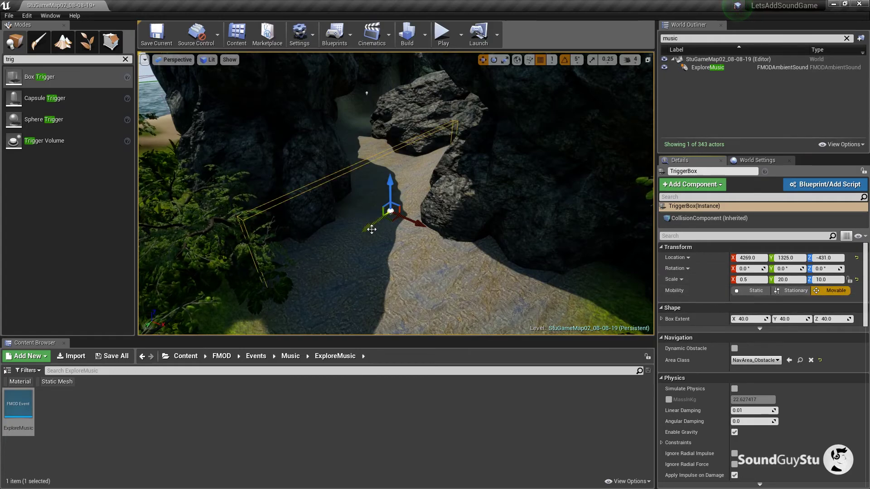
# Step: Rotate the trigger box about 65° around Z so it spans the path, and raise it to Z -305
pyautogui.click(493, 60)
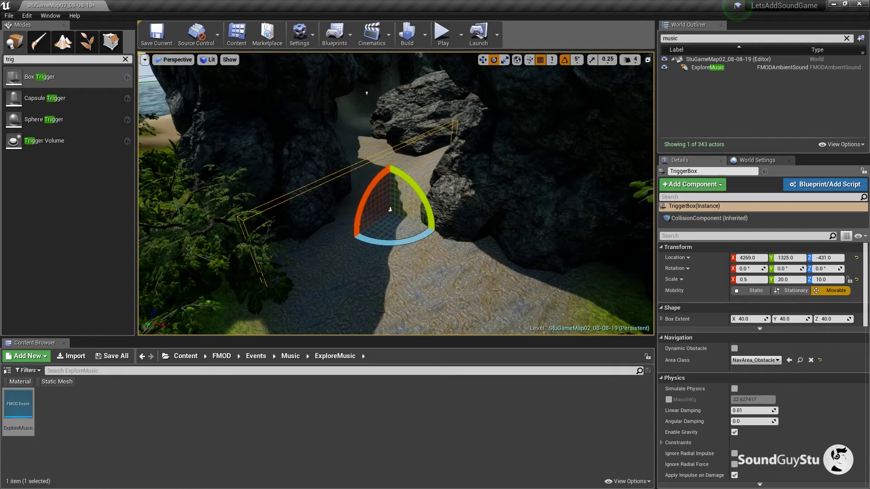
pyautogui.moveTo(371, 213); pyautogui.dragTo(390, 209)
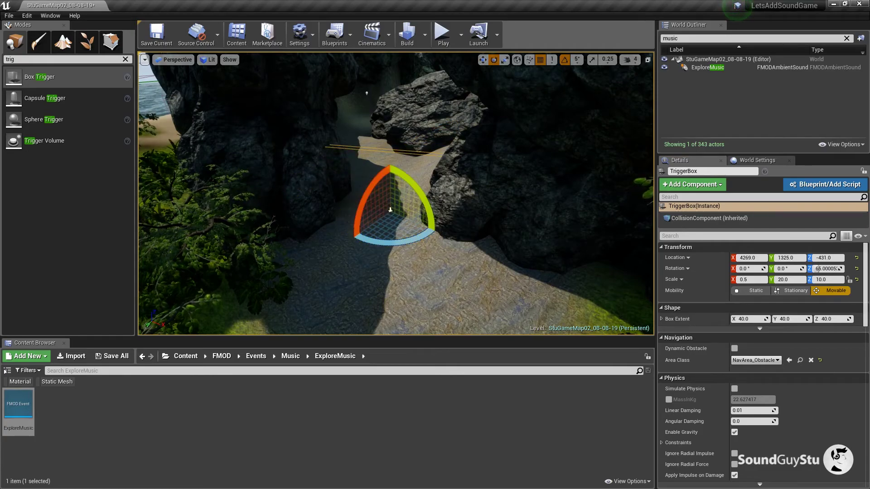
pyautogui.click(483, 60)
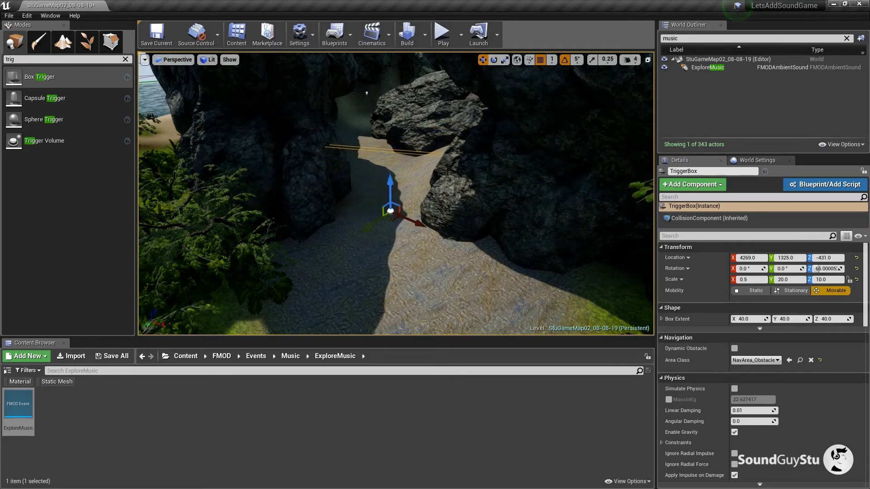
pyautogui.moveTo(390, 197); pyautogui.dragTo(601, 157)
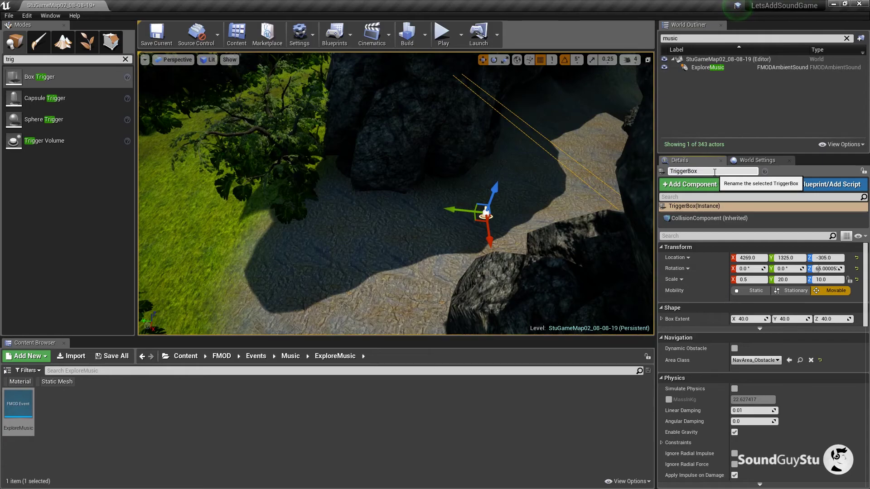
# Step: Rename the trigger box as TriggerBoxCave01
pyautogui.write('Cave01')
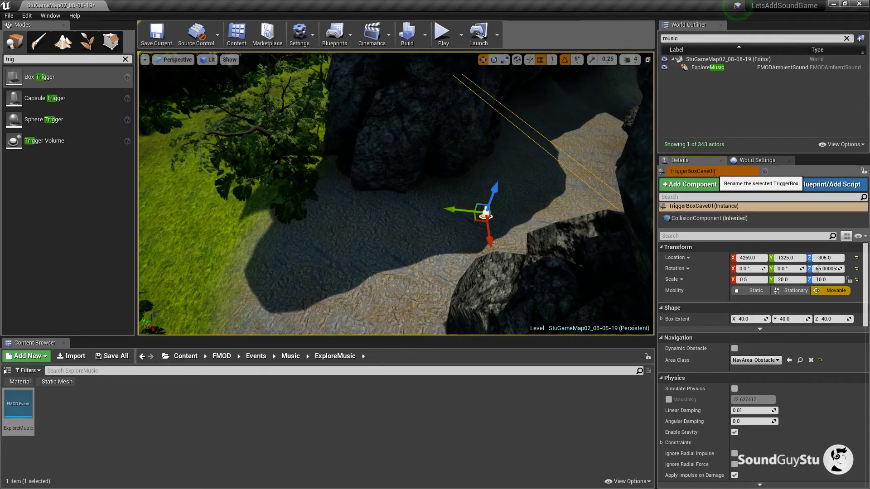
pyautogui.press('Return')
pyautogui.moveTo(489, 182); pyautogui.dragTo(496, 134)
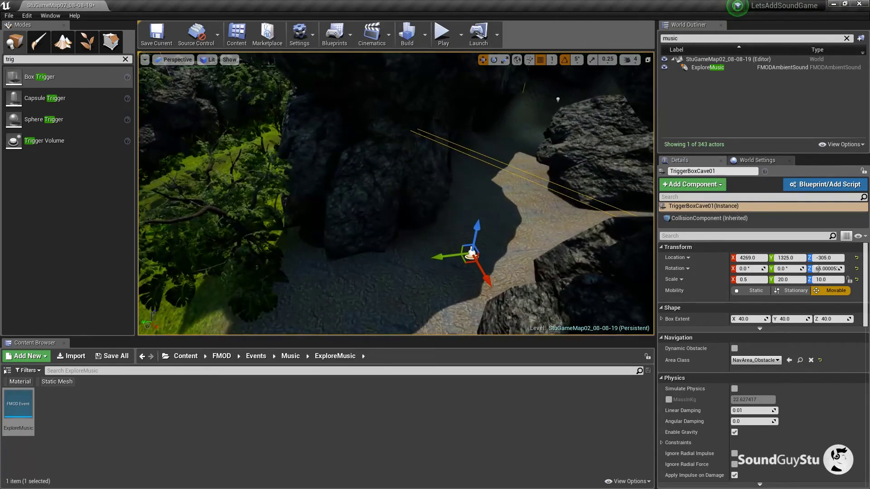
# Step: Open the Level Blueprint and add an OnActorBeginOverlap event for TriggerBoxCave01 at the lower end of the MusicExplore comment box
pyautogui.click(336, 35)
pyautogui.click(370, 113)
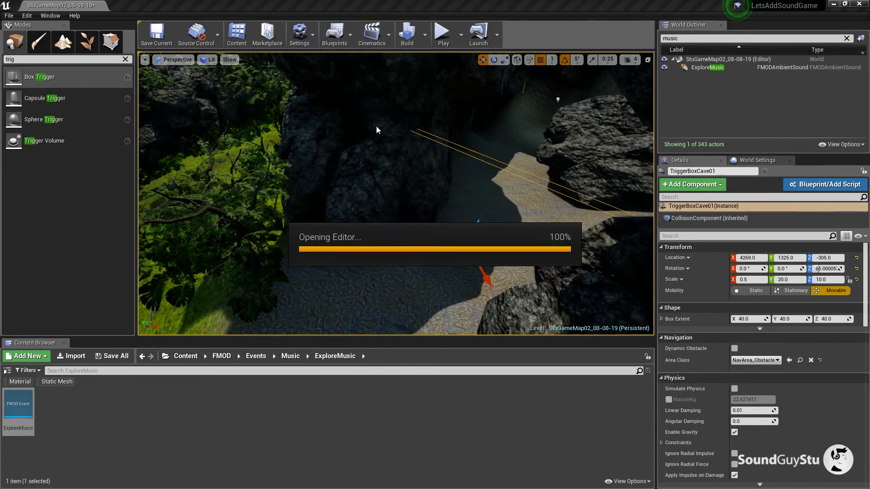
pyautogui.moveTo(149, 250); pyautogui.dragTo(254, 207)
pyautogui.scroll(-1, 246, 208)
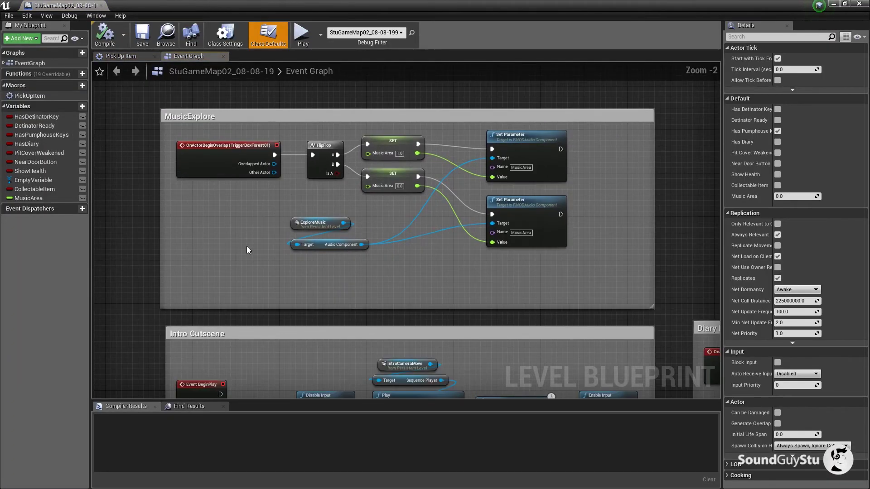
pyautogui.rightClick(176, 271)
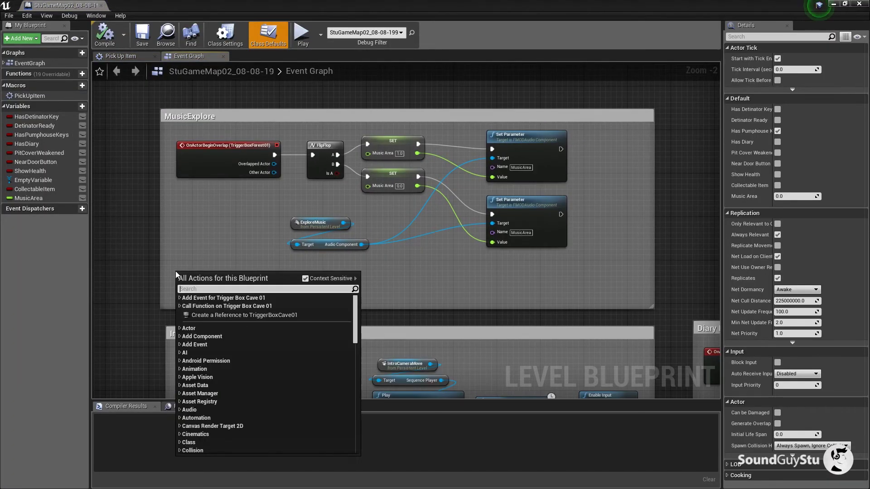
pyautogui.click(178, 299)
pyautogui.click(196, 305)
pyautogui.click(184, 306)
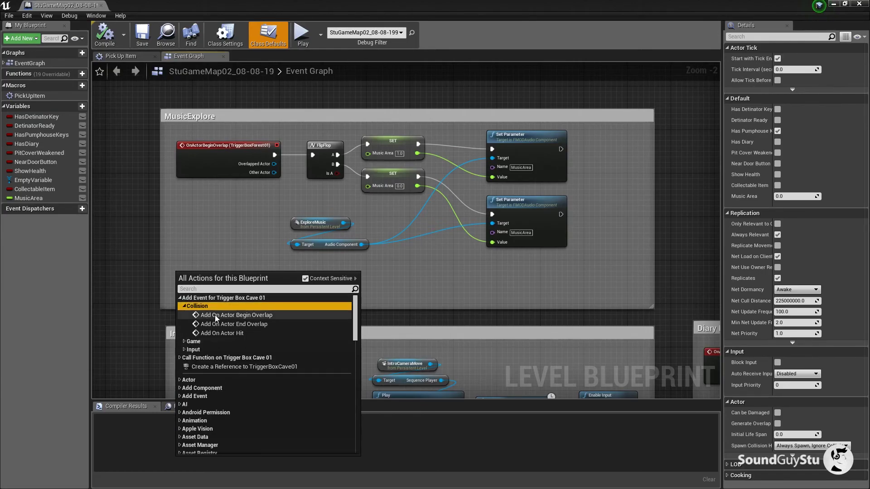
pyautogui.click(216, 316)
pyautogui.moveTo(207, 262); pyautogui.dragTo(217, 265)
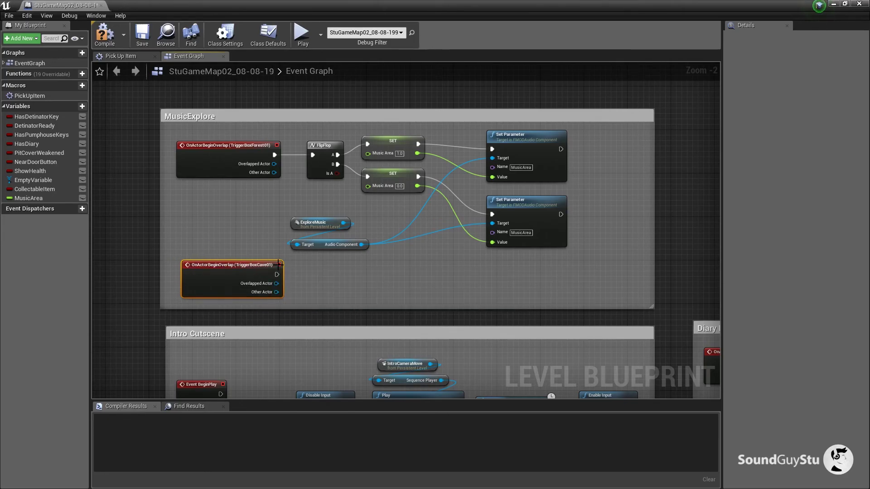
# Step: Add a FlipFlop node driven by the TriggerBoxCave01 overlap event's execution output
pyautogui.moveTo(233, 267); pyautogui.dragTo(327, 276)
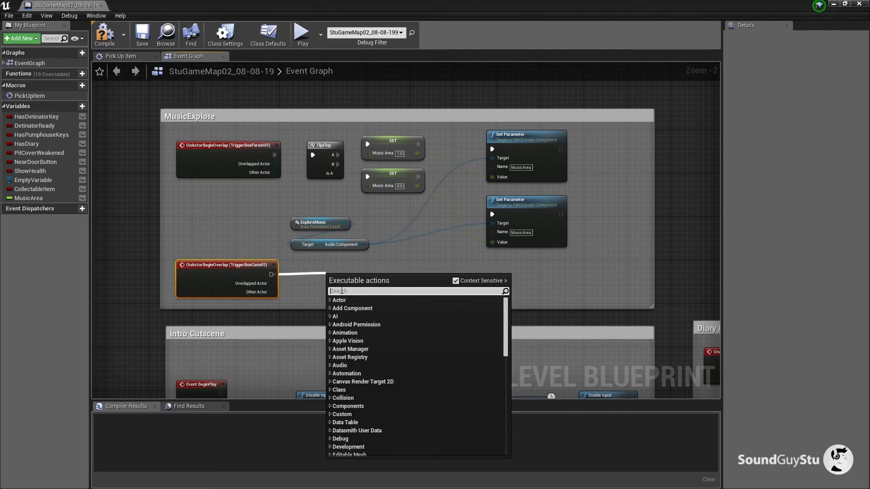
pyautogui.write('flip')
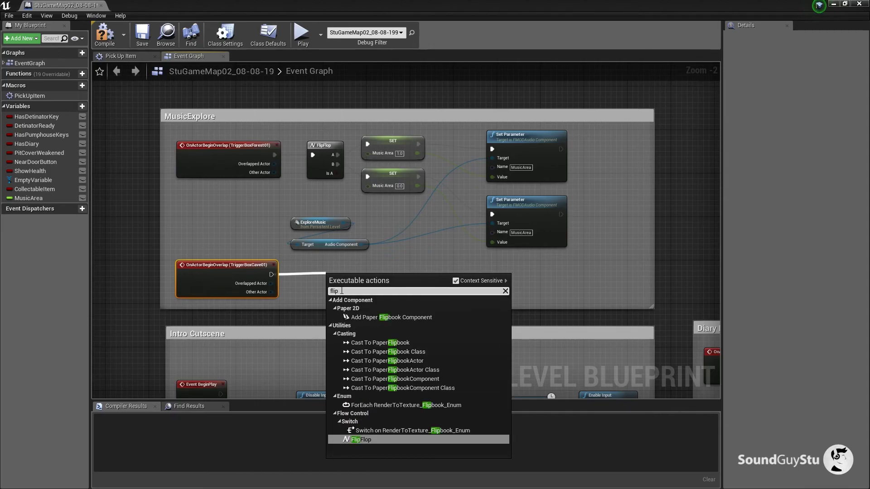
pyautogui.write('flop')
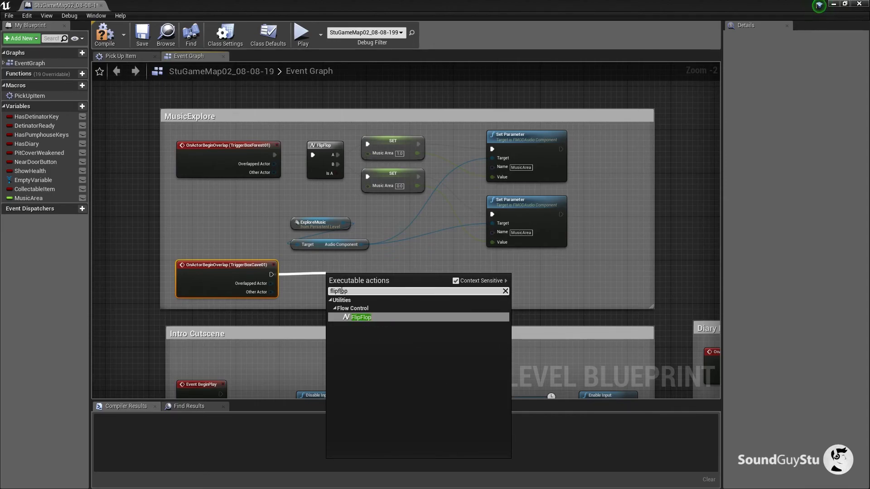
pyautogui.click(381, 317)
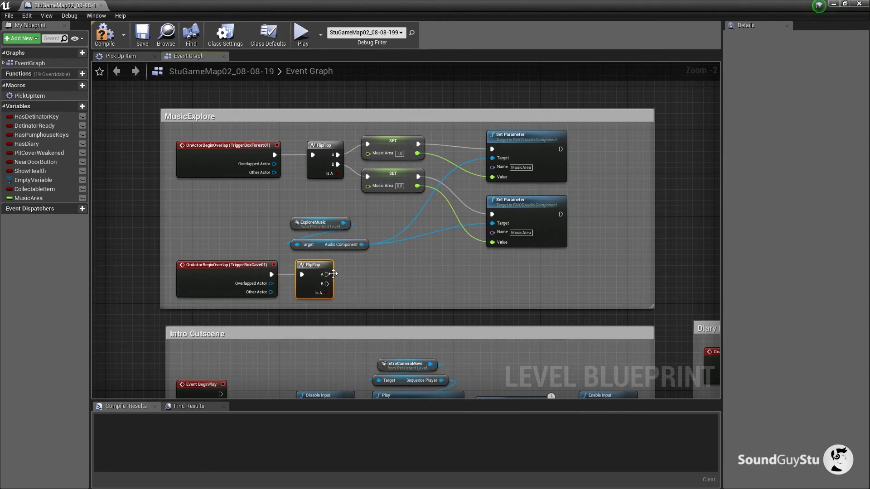
# Step: Shift the ExploreMusic, Audio Component and lower Set Parameter nodes slightly up, and move the new FlipFlop closer to its event
pyautogui.moveTo(577, 278); pyautogui.dragTo(341, 216)
pyautogui.click(503, 284)
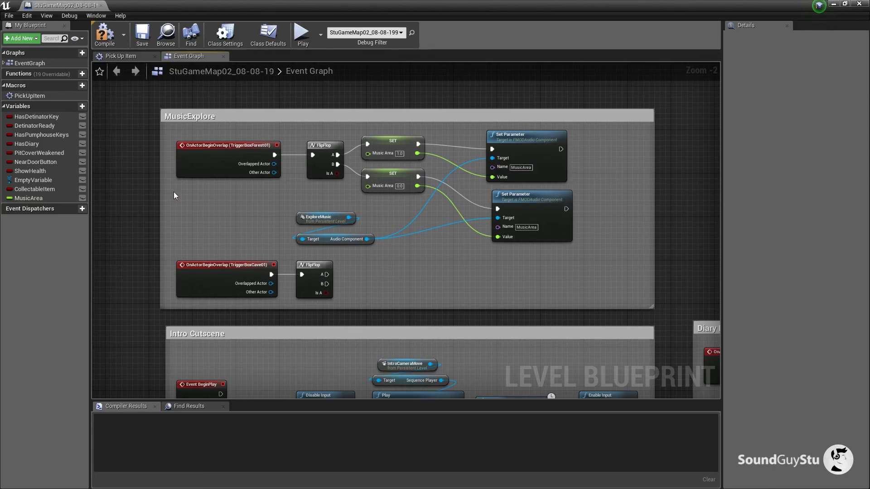
pyautogui.moveTo(315, 262); pyautogui.dragTo(308, 262)
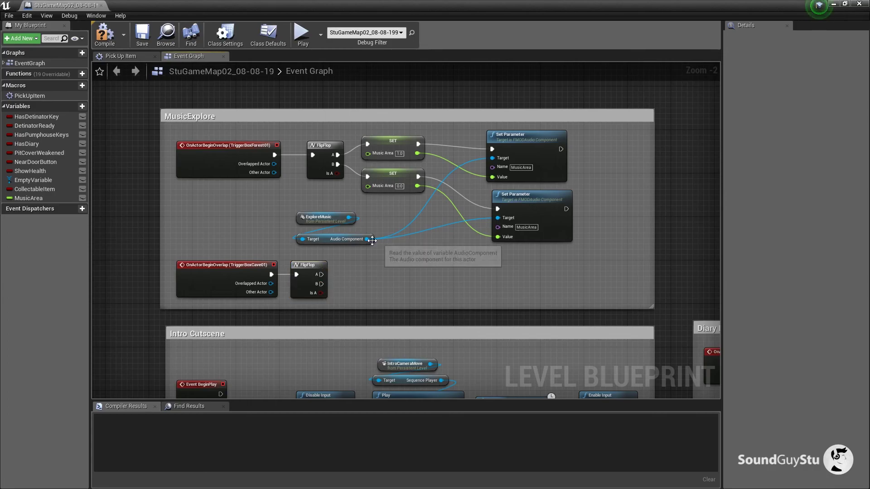
# Step: Add an FMOD Stop node from ExploreMusic's Audio Component and wire the cave FlipFlop's A output into it
pyautogui.moveTo(367, 238); pyautogui.dragTo(410, 268)
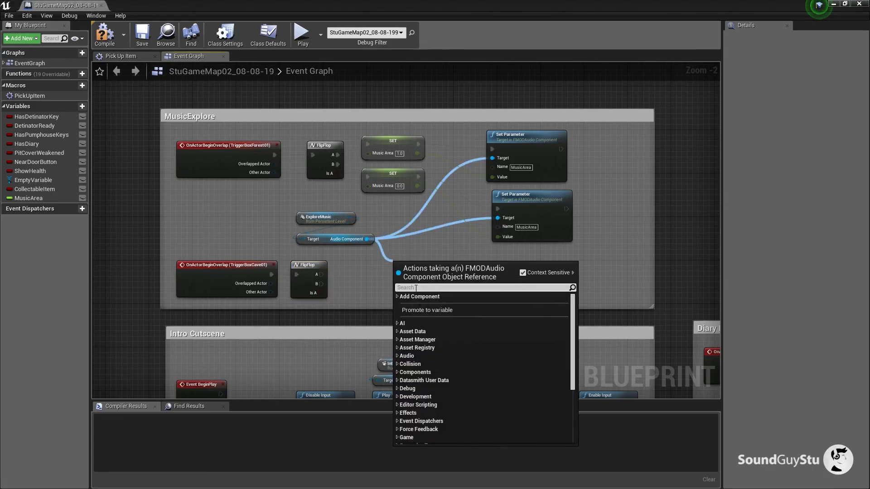
pyautogui.write('stop')
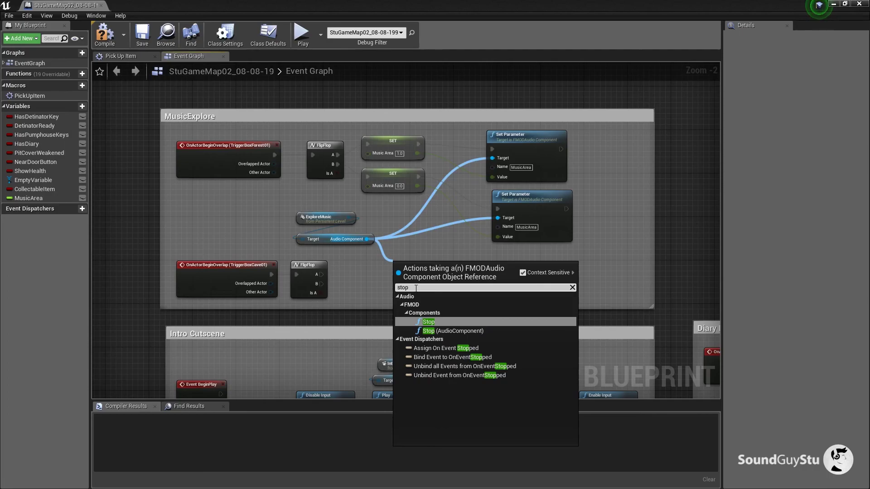
pyautogui.click(434, 323)
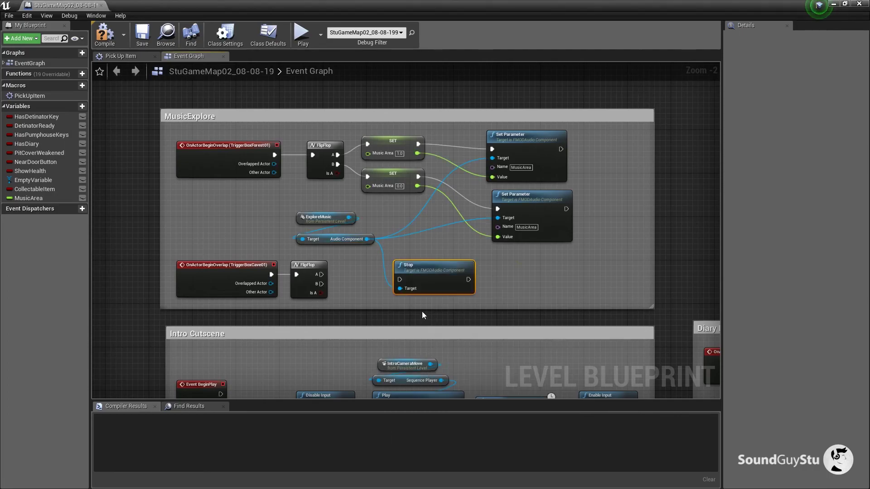
pyautogui.moveTo(420, 272); pyautogui.dragTo(414, 260)
pyautogui.moveTo(321, 274); pyautogui.dragTo(427, 256)
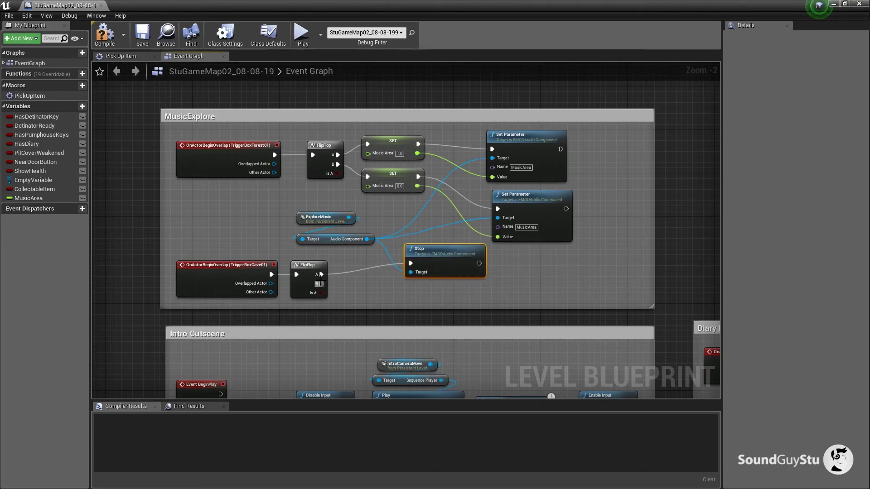
# Step: Add an FMOD Play node from ExploreMusic's Audio Component, wire the cave FlipFlop's B output into it, and compile the blueprint
pyautogui.moveTo(364, 241); pyautogui.dragTo(362, 290)
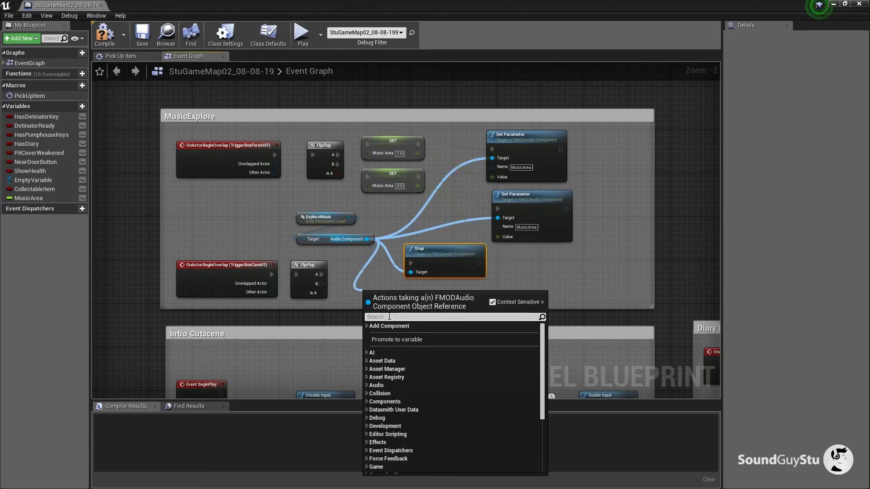
pyautogui.write('play')
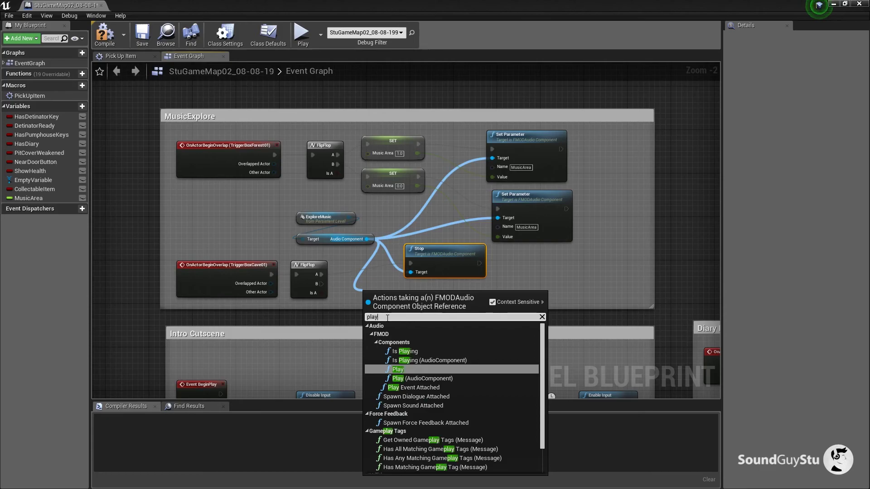
pyautogui.click(399, 369)
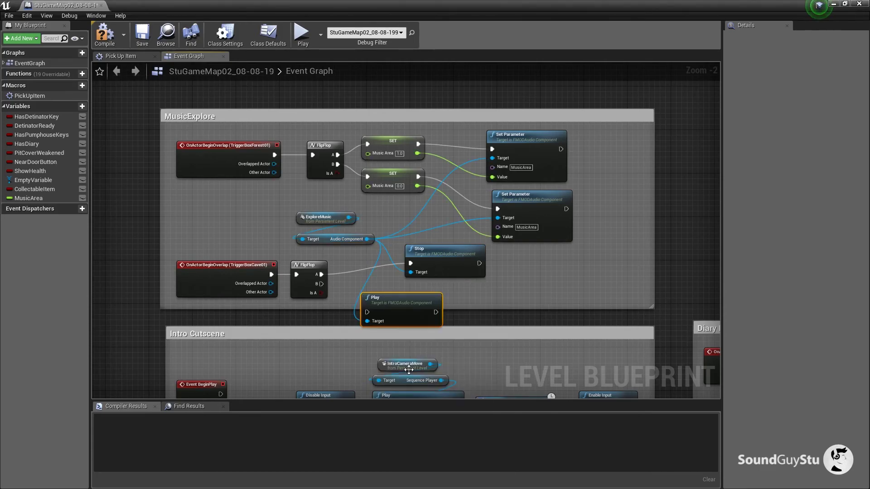
pyautogui.moveTo(397, 301); pyautogui.dragTo(531, 274)
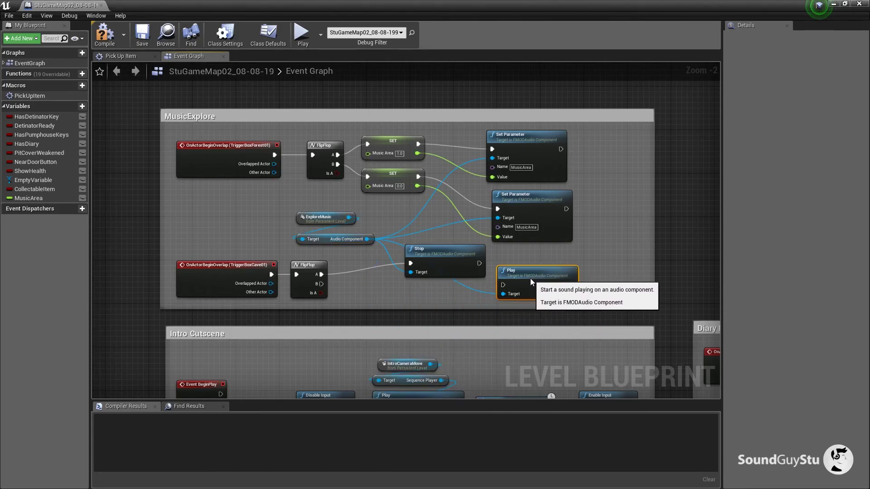
pyautogui.moveTo(321, 283); pyautogui.dragTo(504, 285)
pyautogui.click(111, 36)
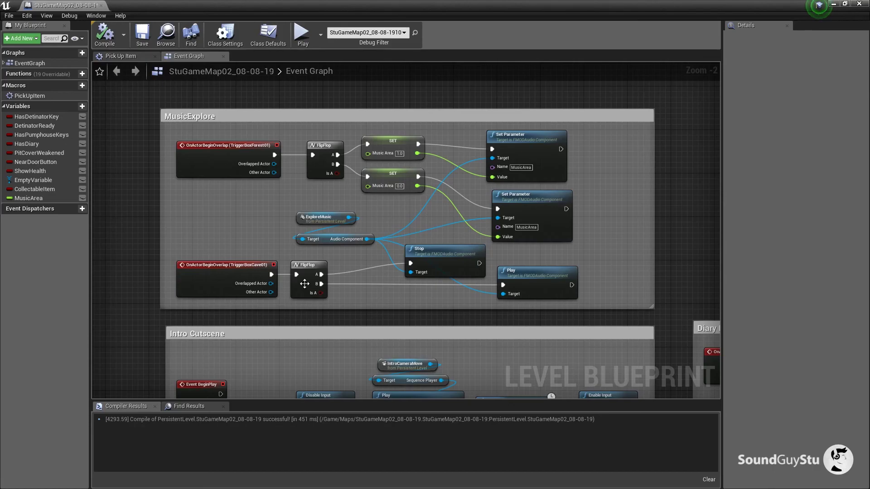
# Step: Close the Level Blueprint and play-test the level, running from the beach through the forest to the cave and back, and stop the session
pyautogui.click(859, 4)
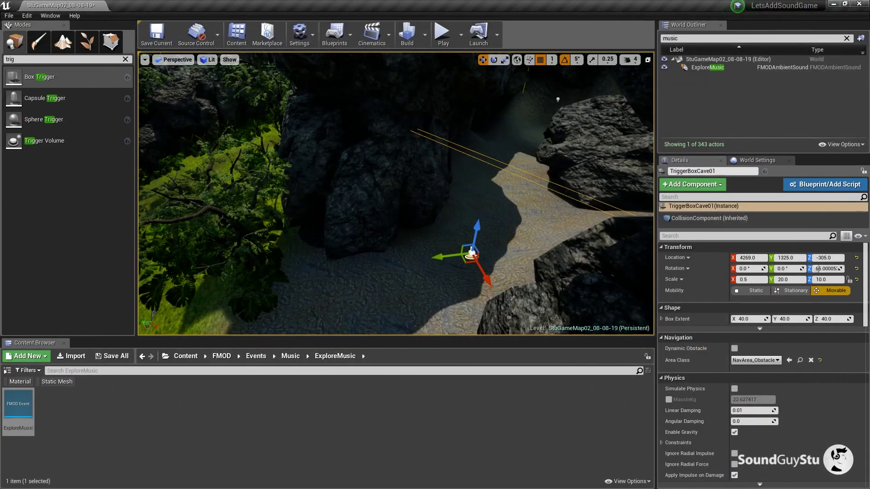
pyautogui.hotkey('alt', 'p')
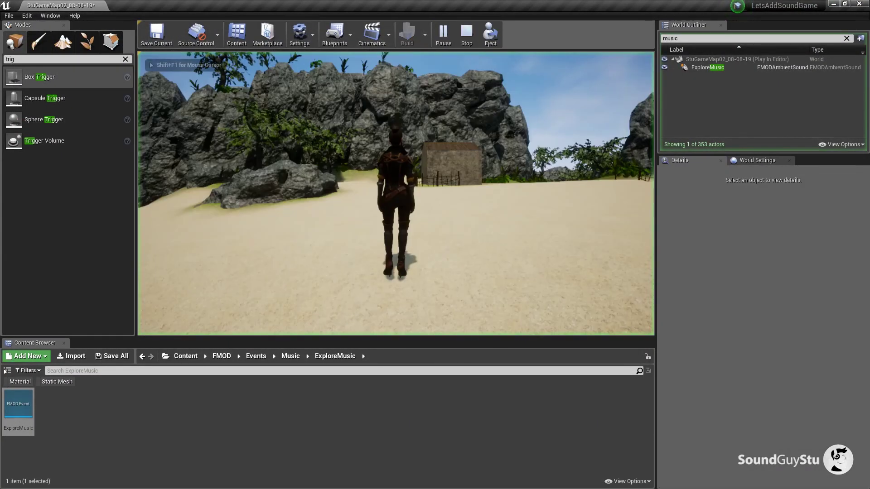
pyautogui.press('w')
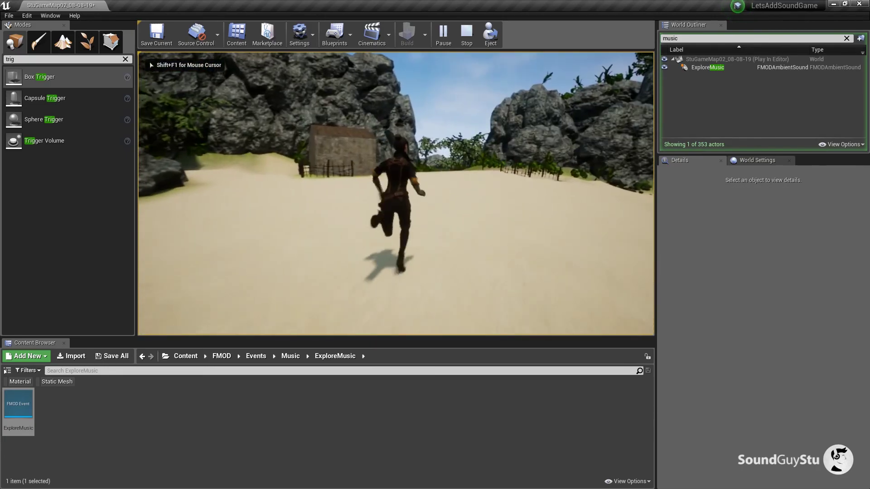
pyautogui.press('d')
pyautogui.press('w')
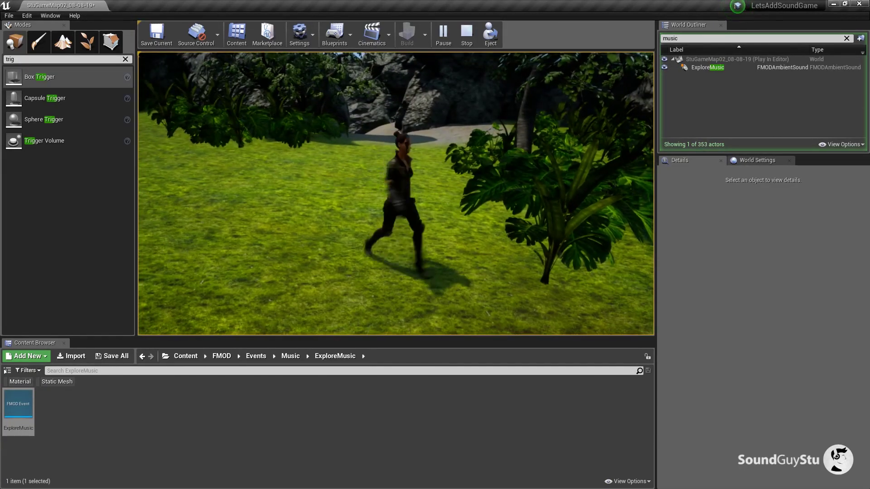
pyautogui.press('w')
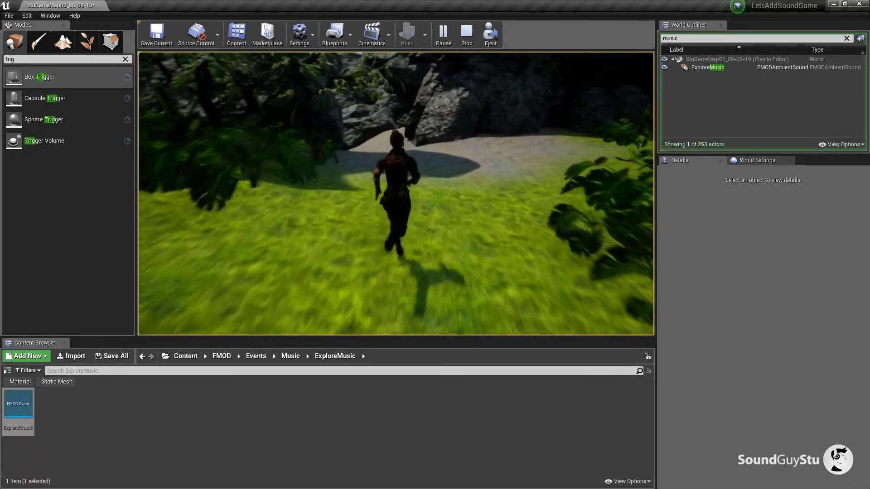
pyautogui.press('w')
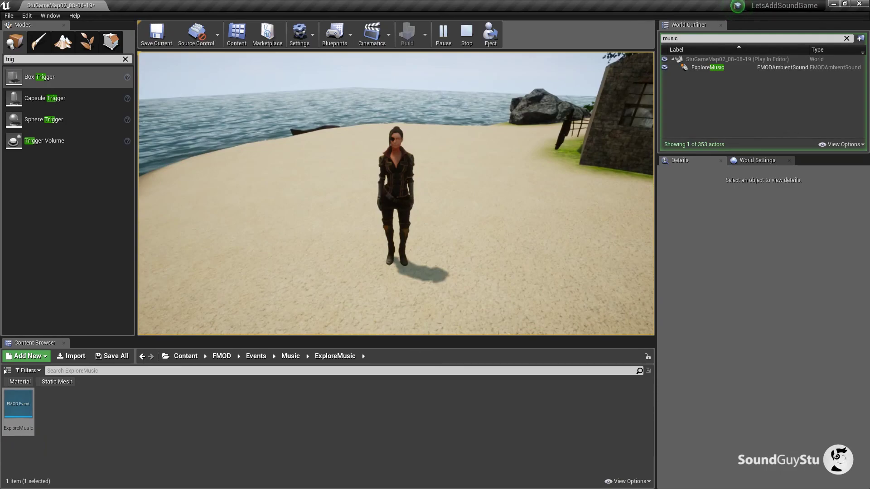
pyautogui.press('Escape')
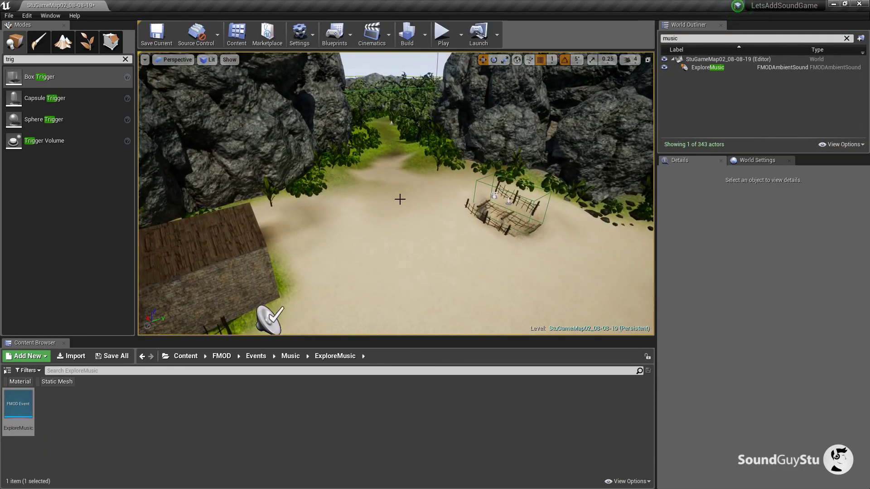
pyautogui.moveTo(374, 137); pyautogui.dragTo(258, 139)
pyautogui.scroll(-3, 375, 137)
pyautogui.moveTo(375, 137); pyautogui.dragTo(489, 112)
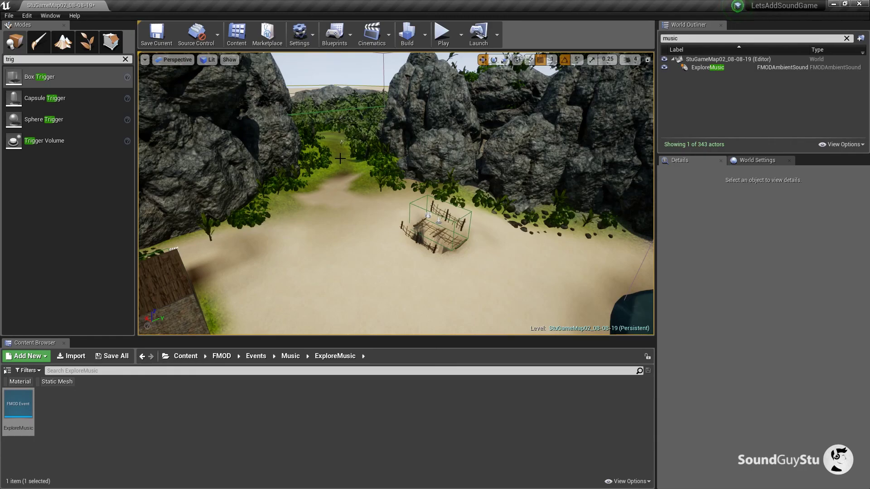